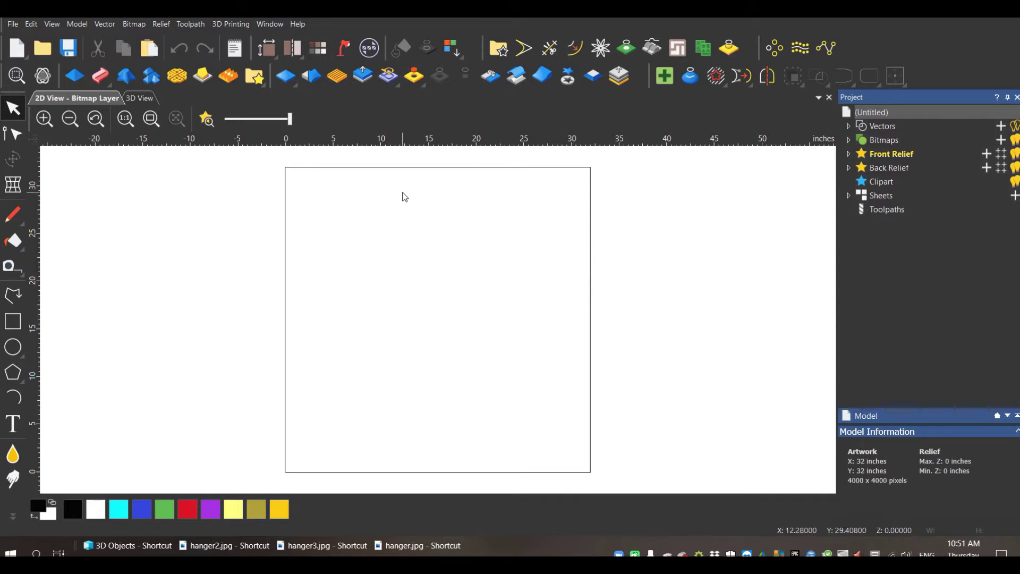
Create a 23-inch diameter circle and centre it in the model.
{"action": "left_click", "coordinate": [12, 348]}
{"action": "left_click", "coordinate": [840, 183]}
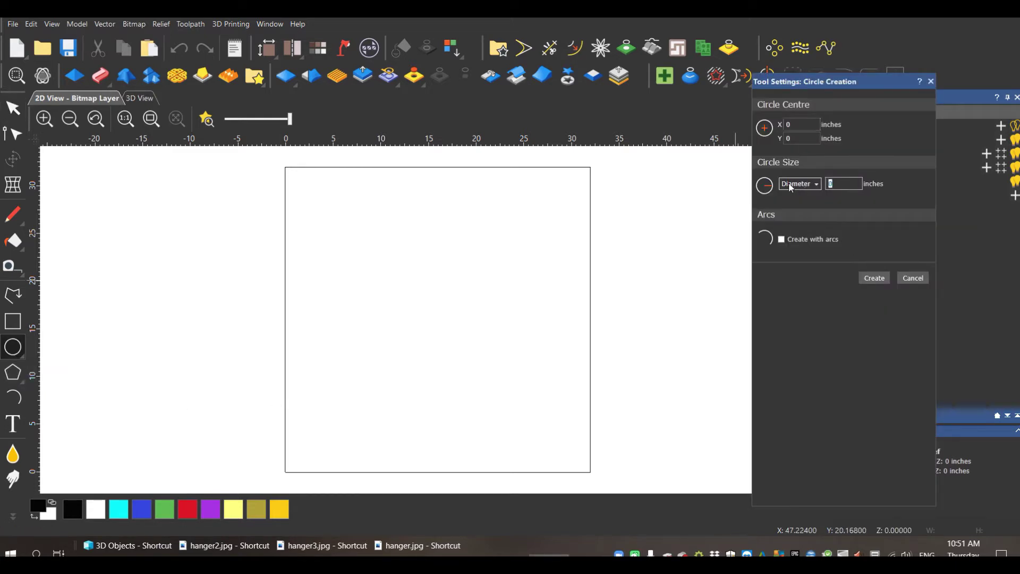
{"action": "type", "text": "23"}
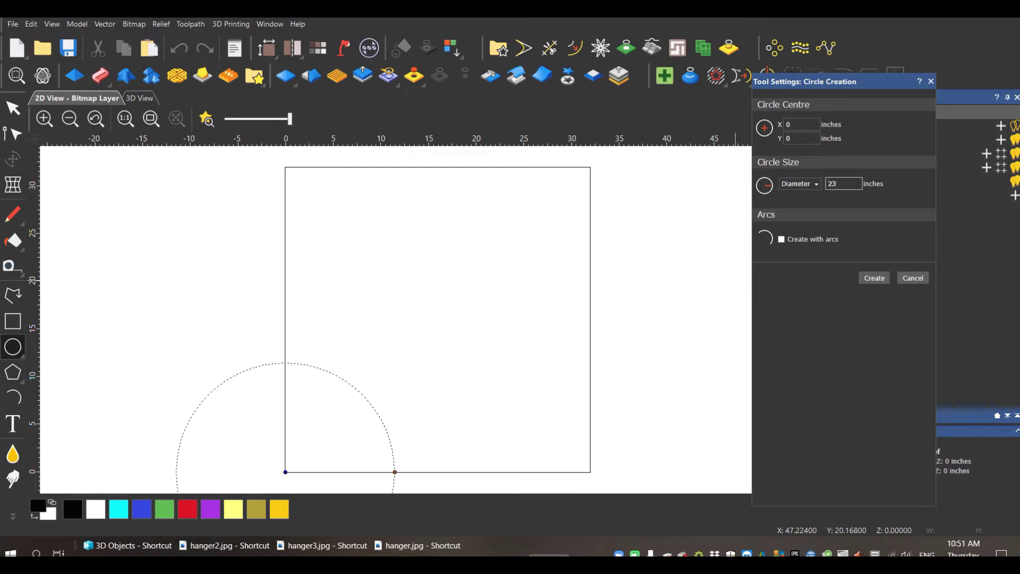
{"action": "left_click", "coordinate": [874, 277]}
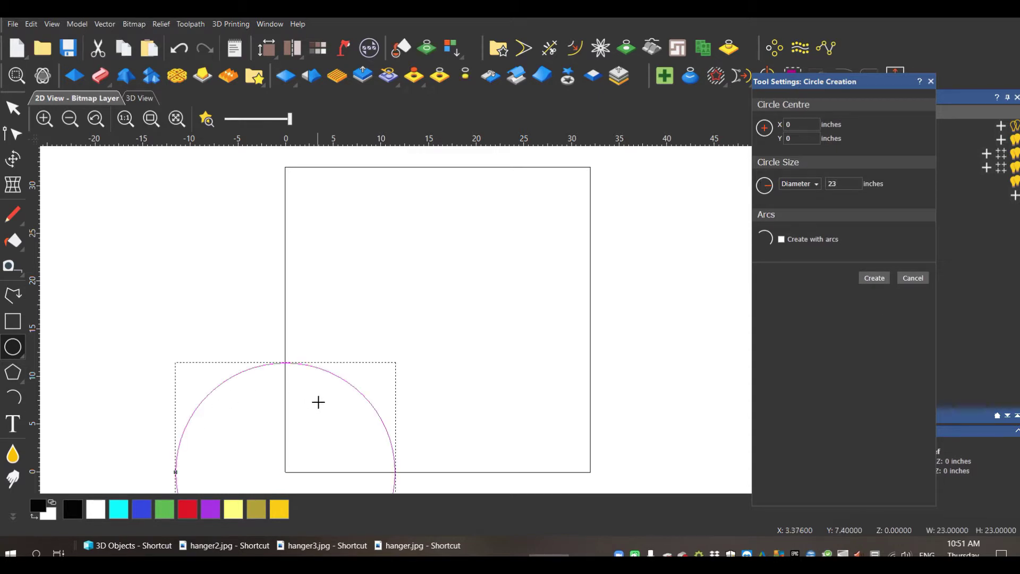
{"action": "left_click", "coordinate": [107, 27]}
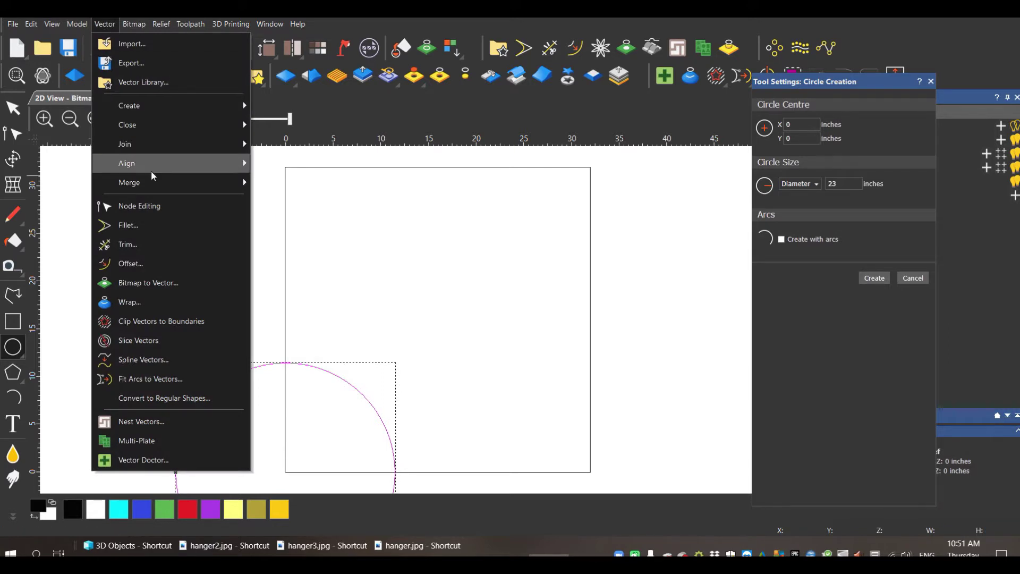
{"action": "mouse_move", "coordinate": [151, 167]}
{"action": "left_click", "coordinate": [333, 298]}
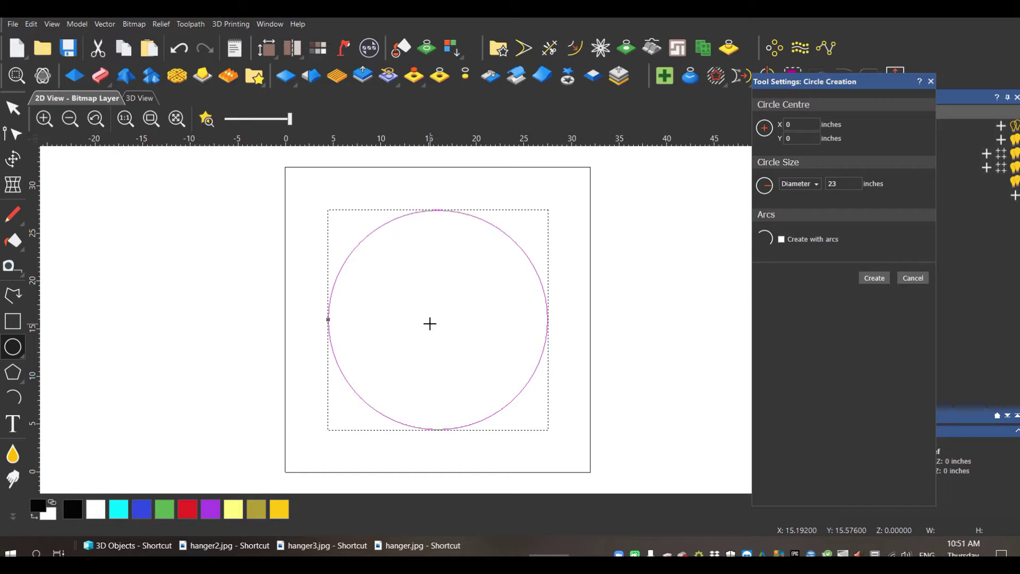
Set the model's origin to its centre pixel at position 0, 0, 0, and check it in the 3D view.
{"action": "left_click", "coordinate": [77, 25]}
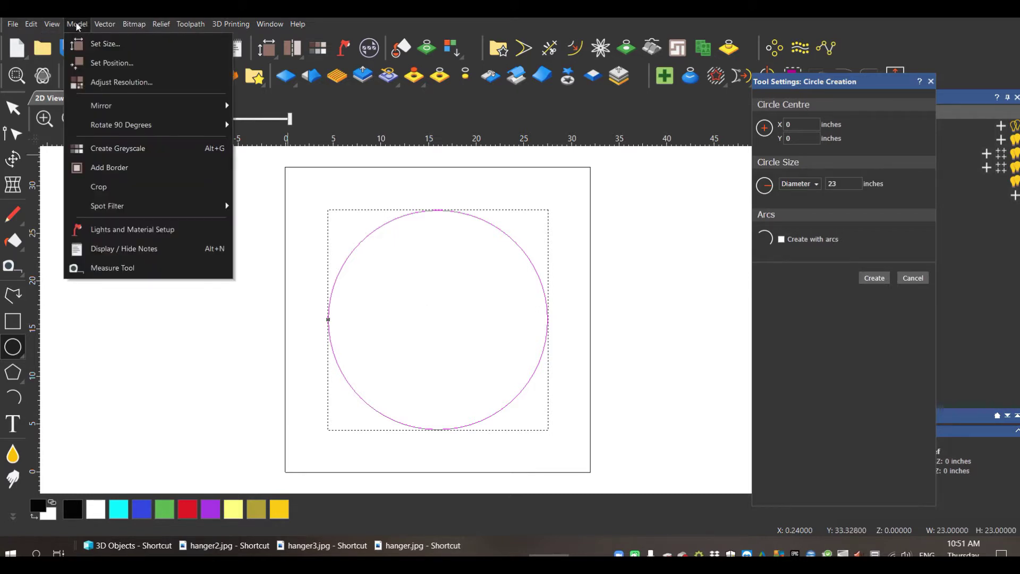
{"action": "left_click", "coordinate": [108, 63]}
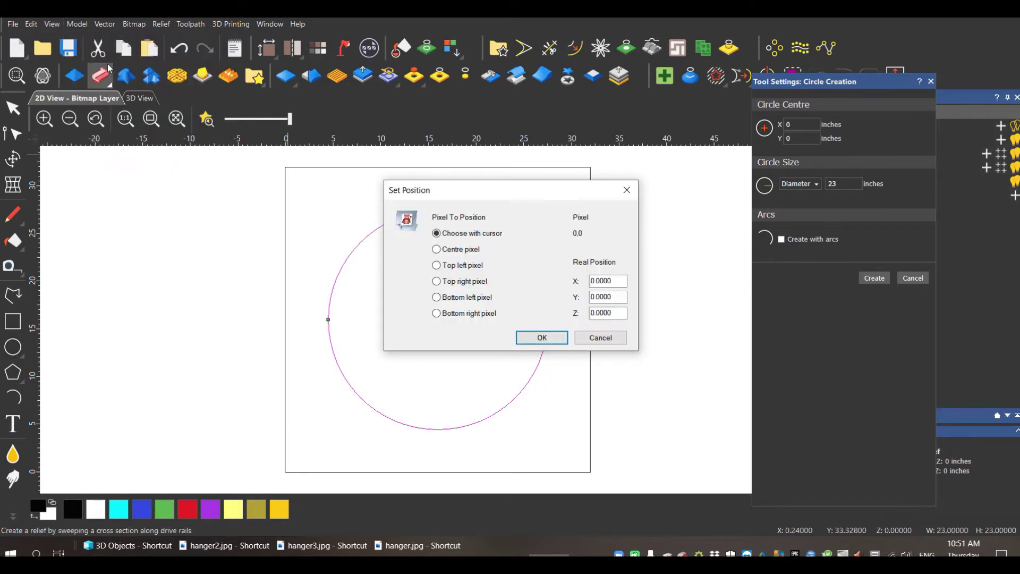
{"action": "left_click", "coordinate": [462, 249]}
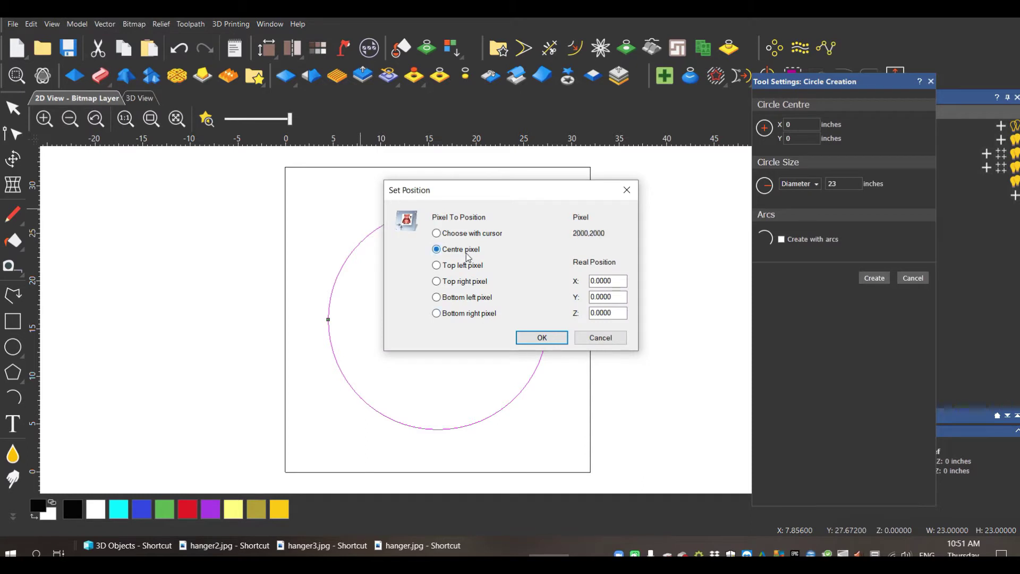
{"action": "left_click", "coordinate": [542, 338]}
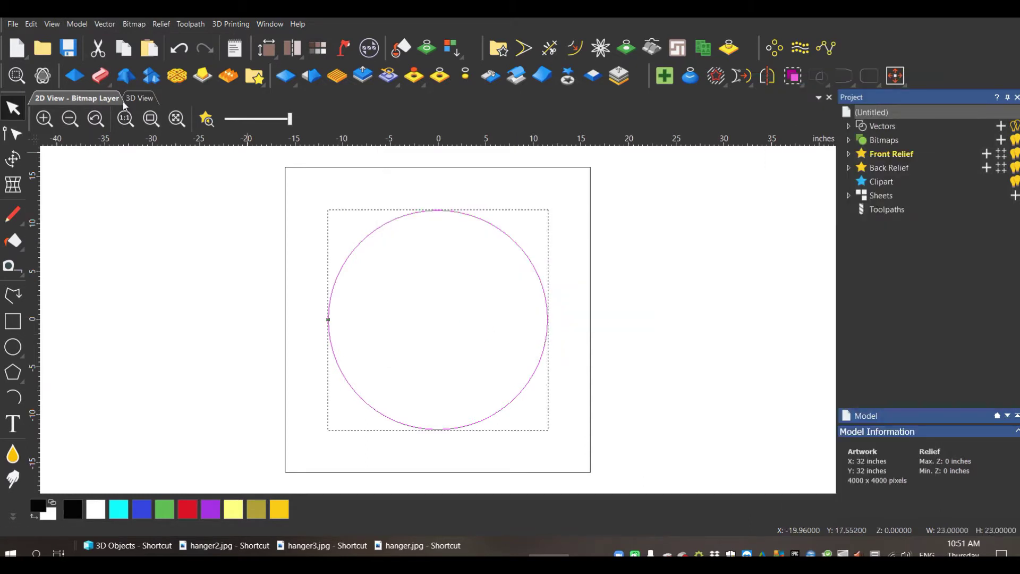
{"action": "left_click", "coordinate": [132, 100]}
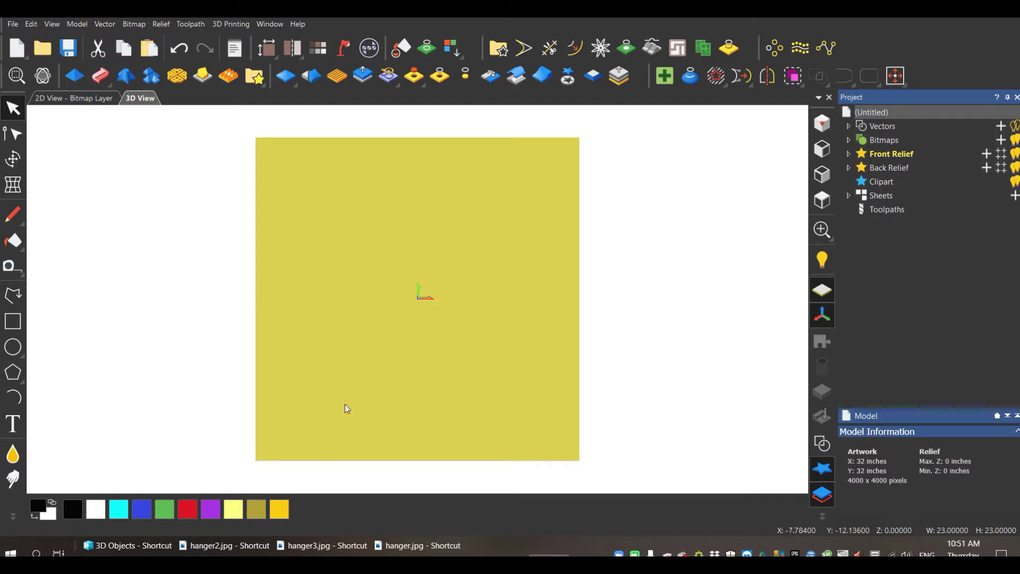
{"action": "left_click", "coordinate": [69, 98]}
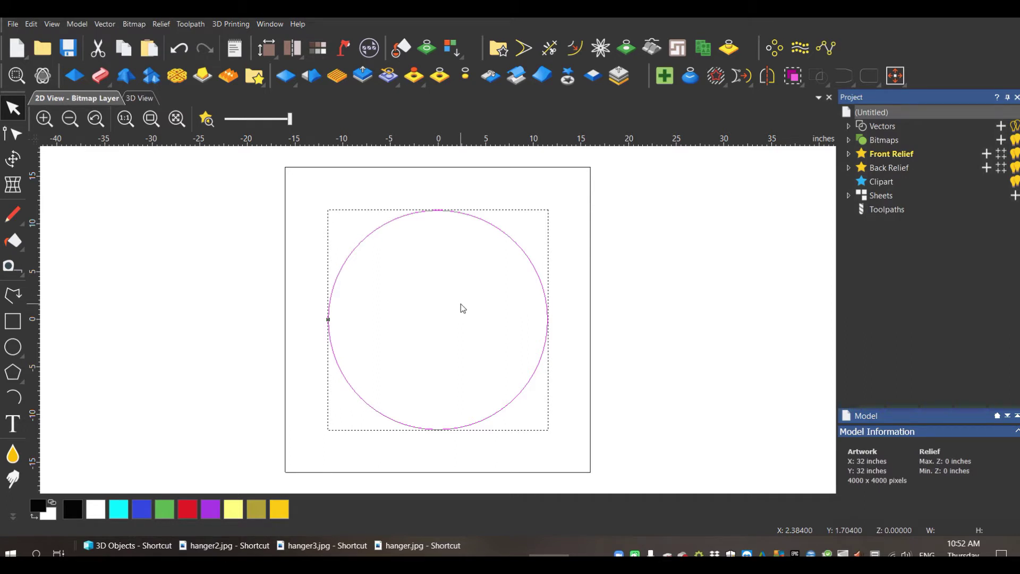
Offset the circle inwards by 1.5 inches with sharp corners, keeping the original vector.
{"action": "left_click", "coordinate": [324, 250]}
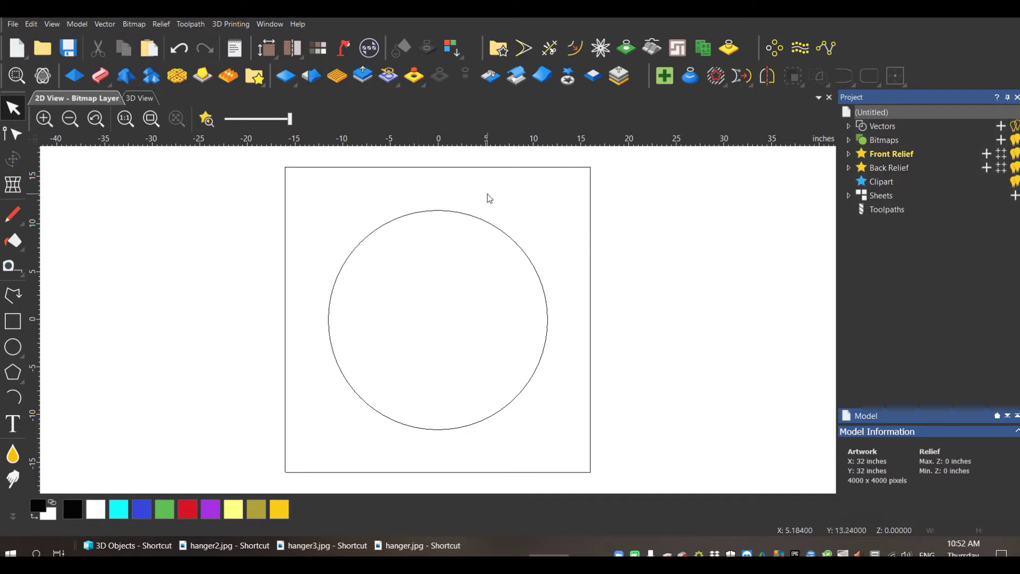
{"action": "left_click", "coordinate": [451, 211]}
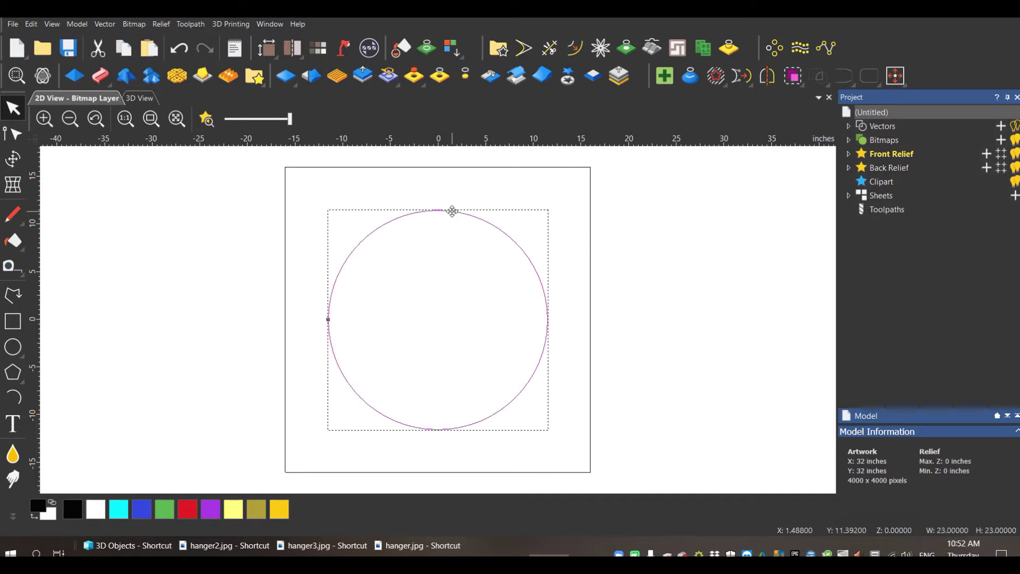
{"action": "left_click", "coordinate": [574, 51]}
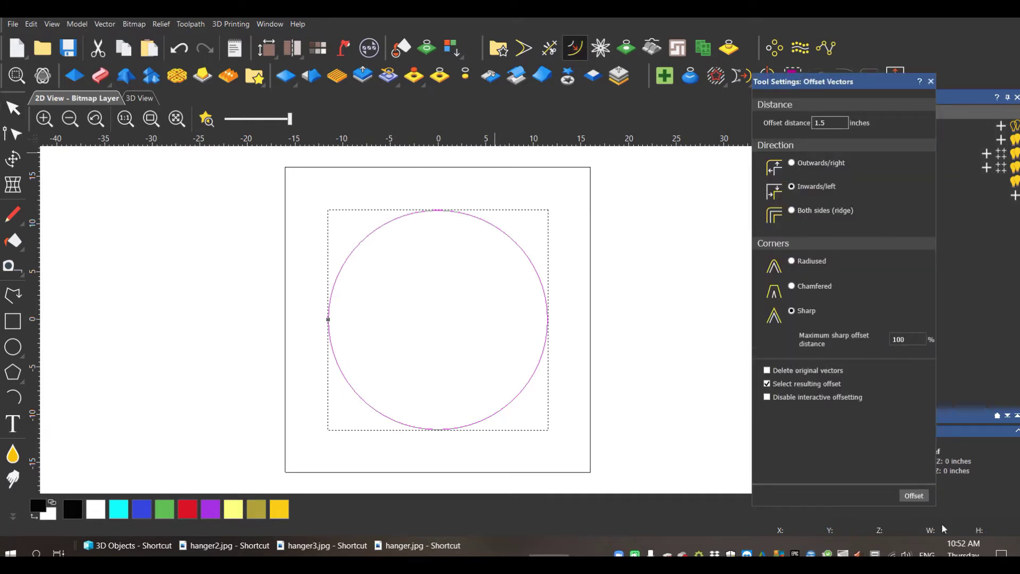
{"action": "left_click", "coordinate": [914, 495]}
{"action": "left_click", "coordinate": [455, 277]}
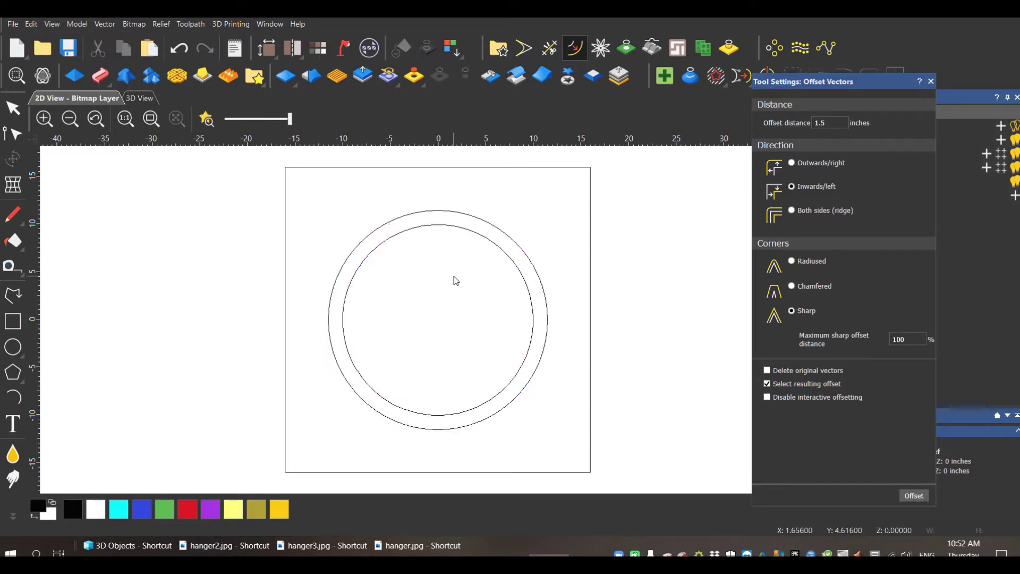
{"action": "left_click", "coordinate": [932, 82]}
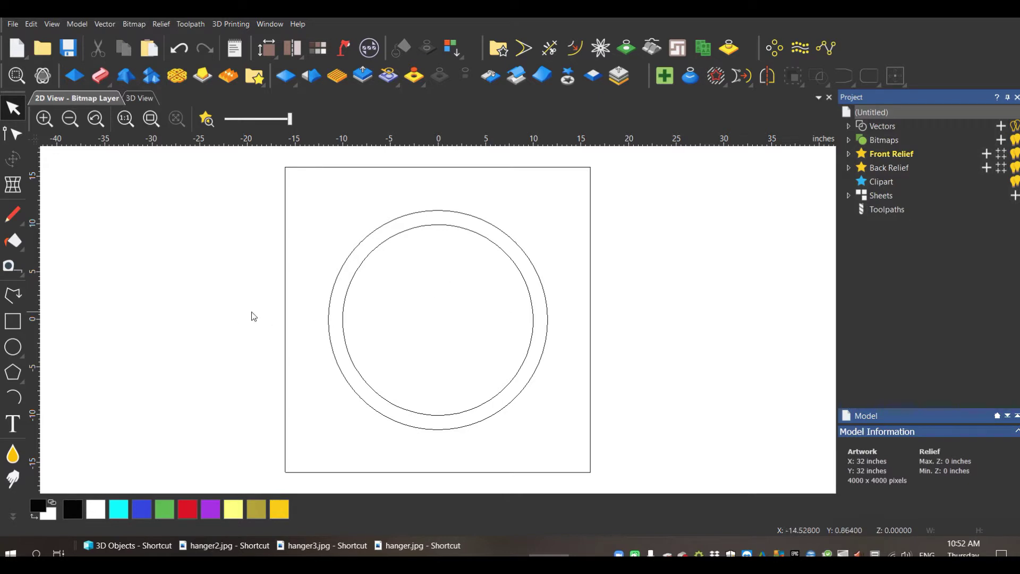
Create a rectangle 1.5 inches wide and 0.75 inches high with a 0.25-inch corner radius, centred at 0, 0.
{"action": "left_click", "coordinate": [14, 323]}
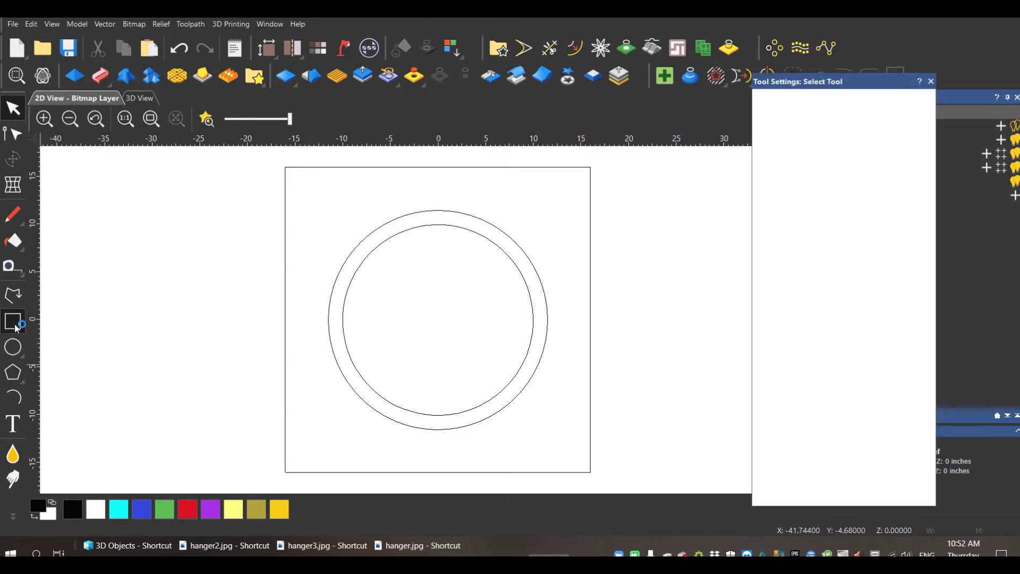
{"action": "double_click", "coordinate": [797, 175]}
{"action": "type", "text": "1.5"}
{"action": "double_click", "coordinate": [817, 192]}
{"action": "scroll", "coordinate": [446, 314], "scroll_direction": "up", "scroll_amount": 2}
{"action": "scroll", "coordinate": [420, 311], "scroll_direction": "up", "scroll_amount": 4}
{"action": "type", "text": ".75"}
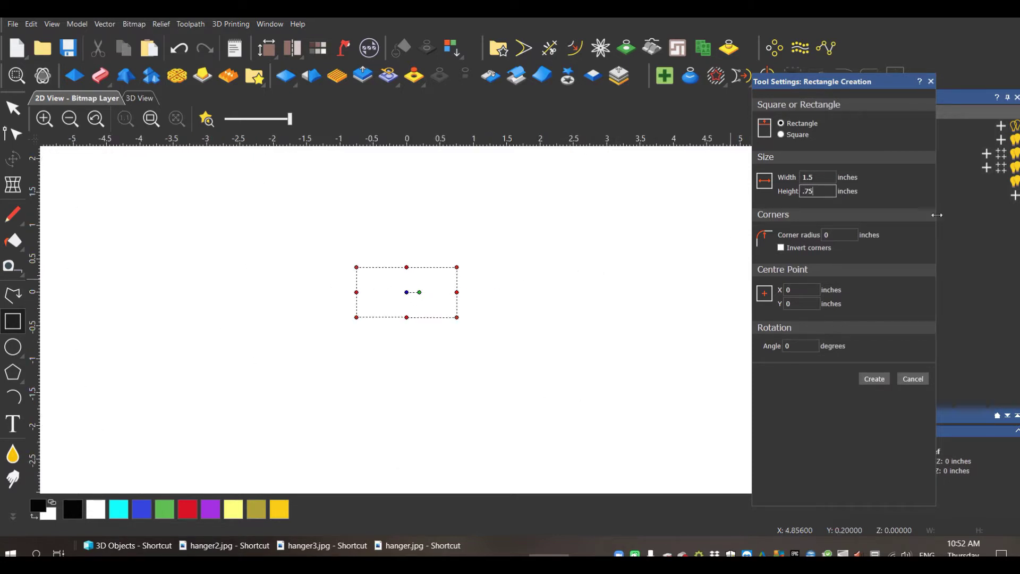
{"action": "left_click", "coordinate": [827, 235]}
{"action": "type", "text": ".25"}
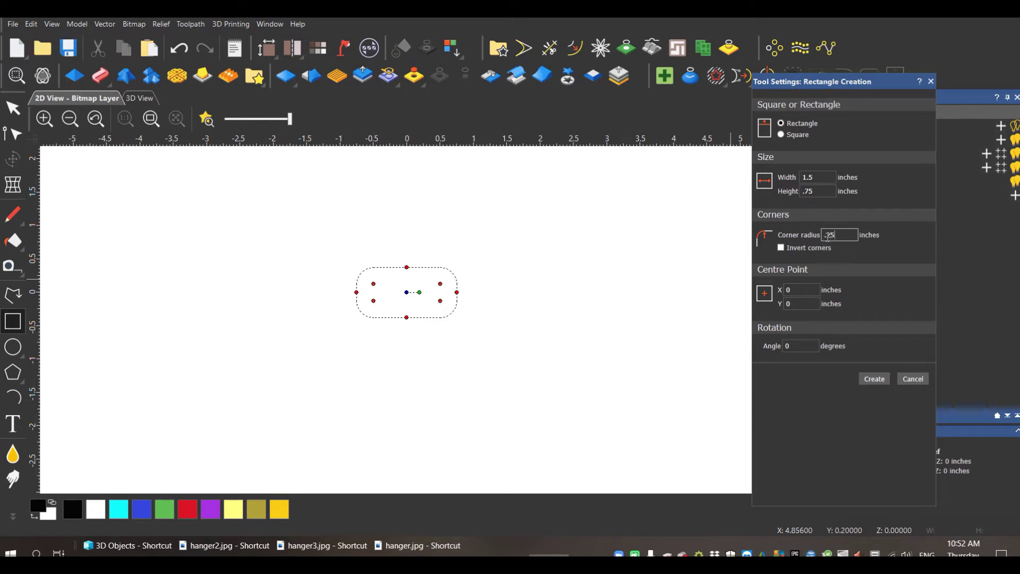
{"action": "left_click", "coordinate": [873, 380]}
{"action": "scroll", "coordinate": [436, 324], "scroll_direction": "down", "scroll_amount": 5}
{"action": "scroll", "coordinate": [428, 342], "scroll_direction": "up", "scroll_amount": 2}
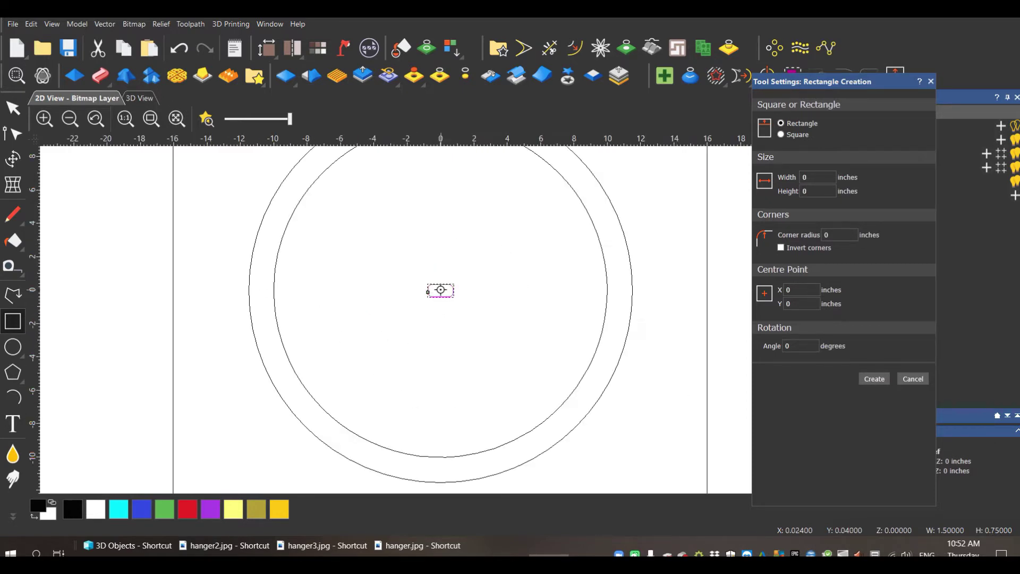
{"action": "key", "text": "Escape"}
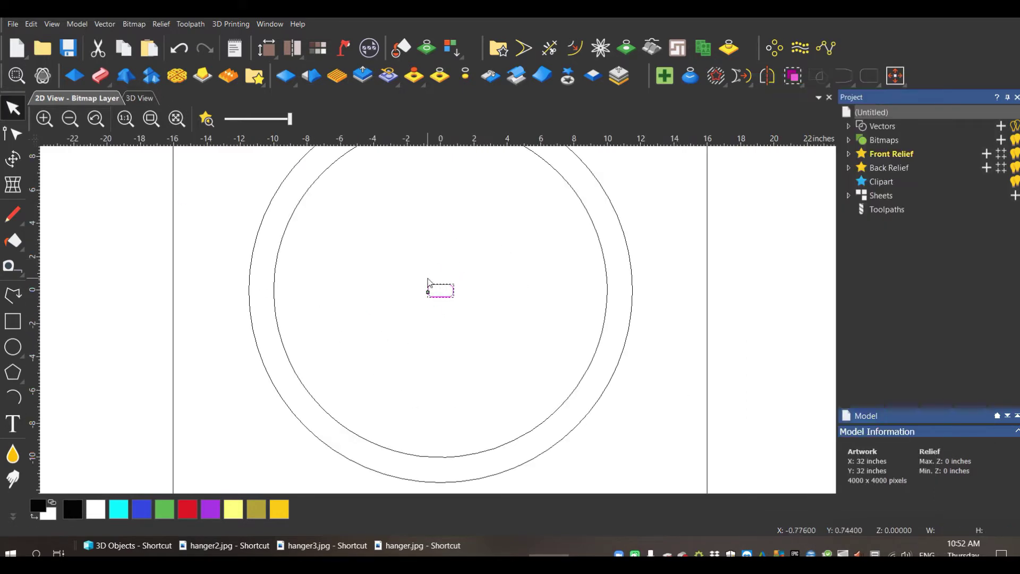
Centre the small rounded rectangle in the model.
{"action": "left_click", "coordinate": [85, 24]}
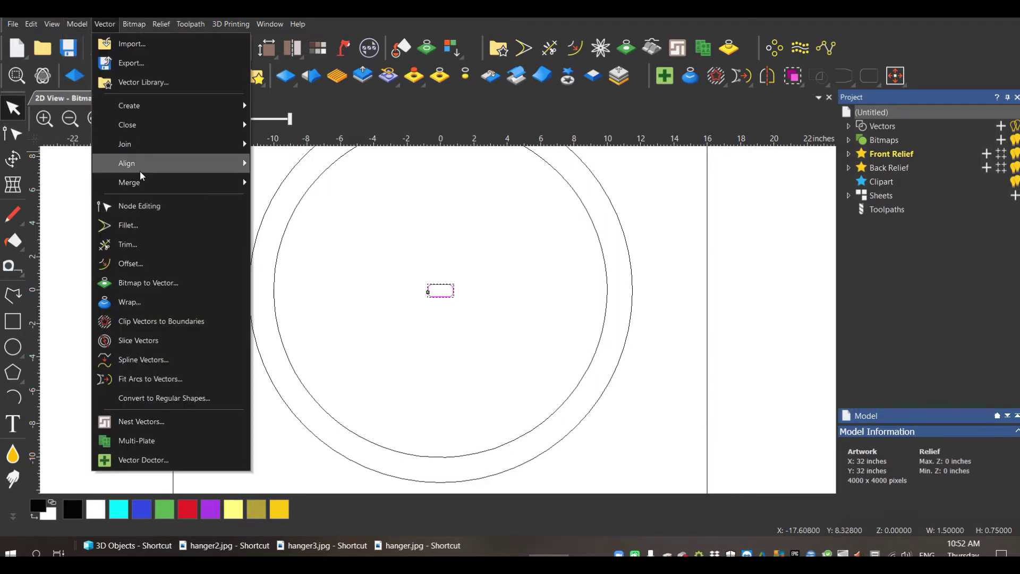
{"action": "mouse_move", "coordinate": [142, 166]}
{"action": "left_click", "coordinate": [304, 298]}
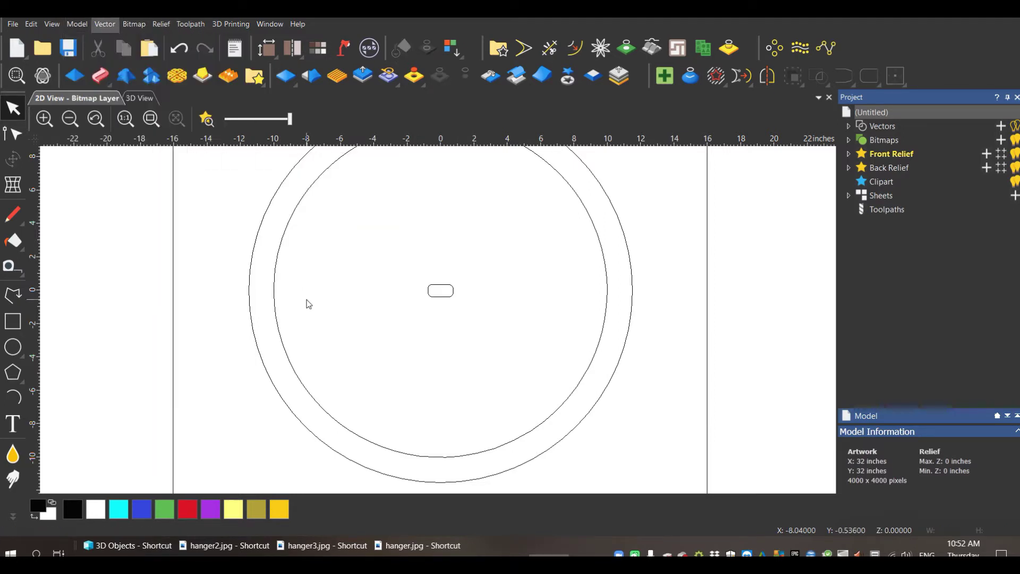
{"action": "left_click", "coordinate": [101, 24]}
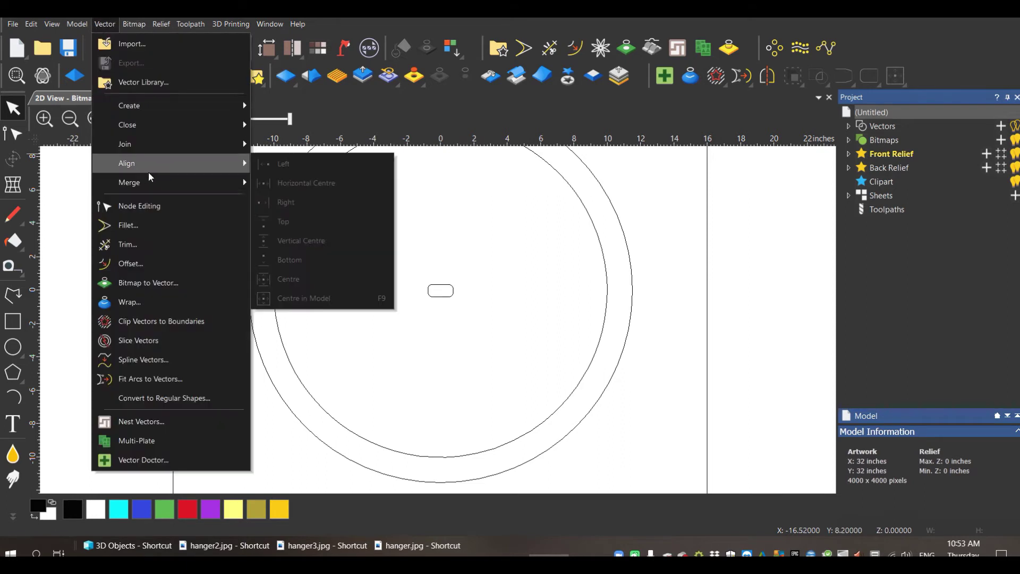
{"action": "left_click", "coordinate": [474, 265]}
{"action": "left_click_drag", "start_coordinate": [474, 265], "coordinate": [378, 326]}
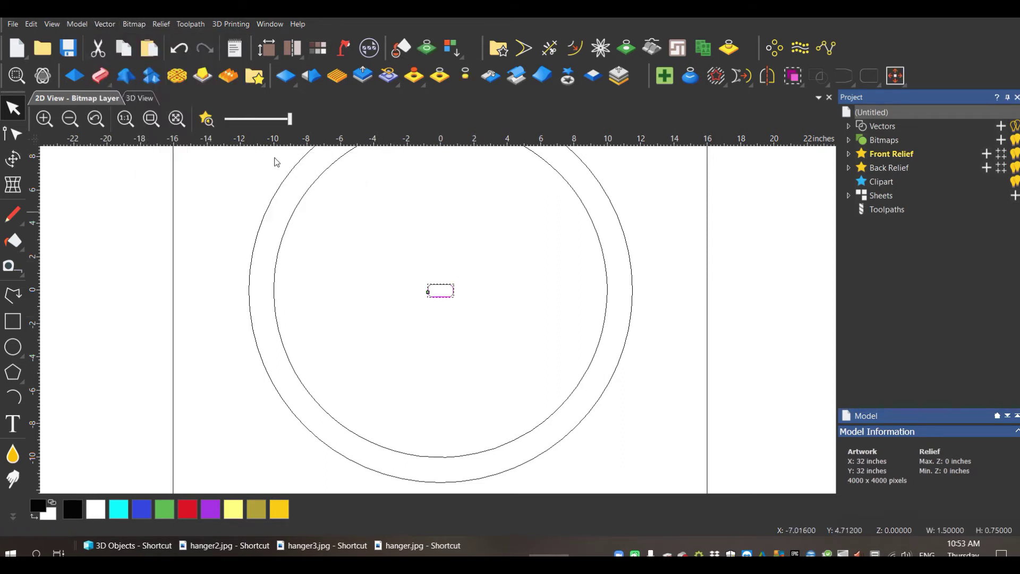
{"action": "left_click", "coordinate": [109, 25]}
{"action": "mouse_move", "coordinate": [119, 164]}
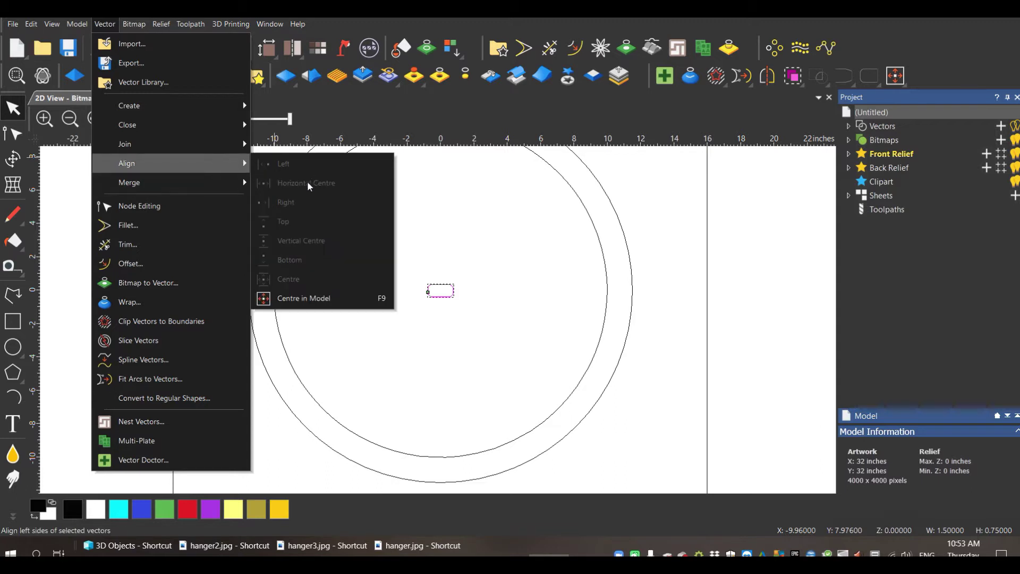
{"action": "left_click", "coordinate": [315, 297]}
Move the rounded rectangle straight up until it straddles the top of the inner circle, centred at about Y 10 inches.
{"action": "scroll", "coordinate": [296, 340], "scroll_direction": "up", "scroll_amount": 4}
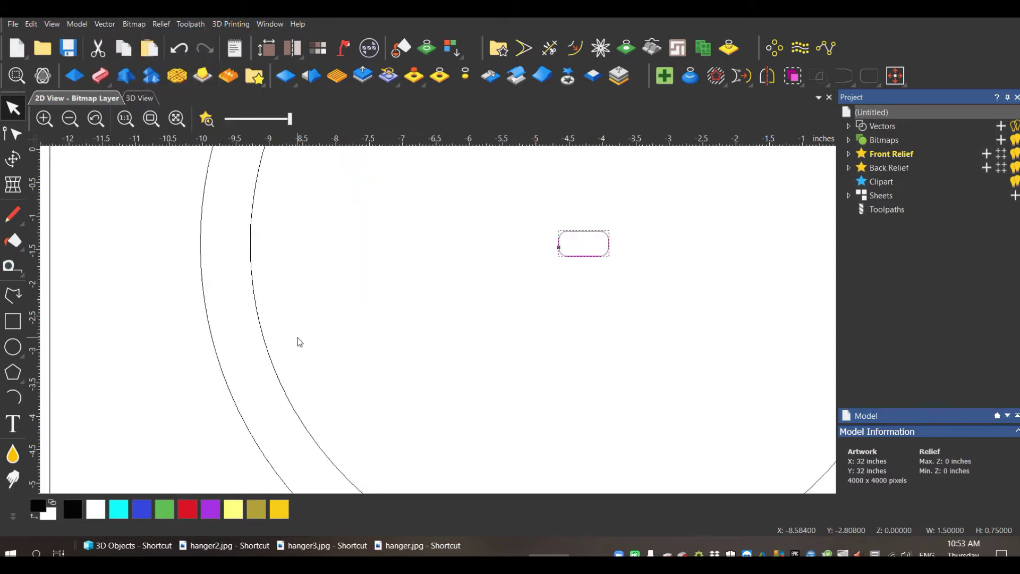
{"action": "scroll", "coordinate": [433, 294], "scroll_direction": "down", "scroll_amount": 7}
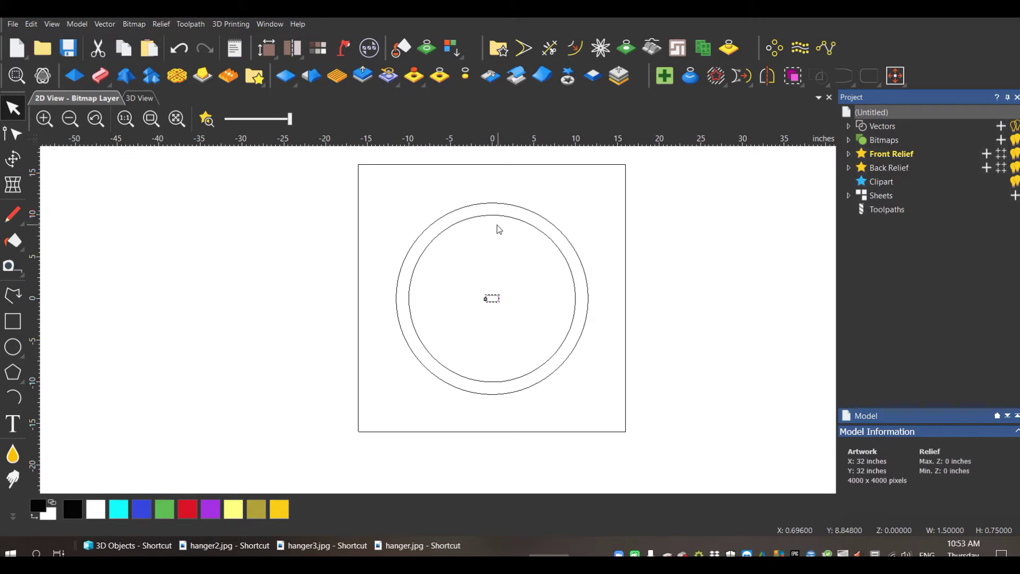
{"action": "key", "text": "Up"}
{"action": "key", "text": "Up"}
{"action": "key", "text": "Up"}
{"action": "key", "text": "Up"}
{"action": "key", "text": "Up"}
{"action": "key", "text": "Up"}
{"action": "key", "text": "Up"}
{"action": "key", "text": "Up"}
{"action": "key", "text": "Up"}
{"action": "key", "text": "Up"}
{"action": "key", "text": "Up"}
{"action": "scroll", "coordinate": [496, 201], "scroll_direction": "up", "scroll_amount": 1}
{"action": "scroll", "coordinate": [464, 233], "scroll_direction": "up", "scroll_amount": 2}
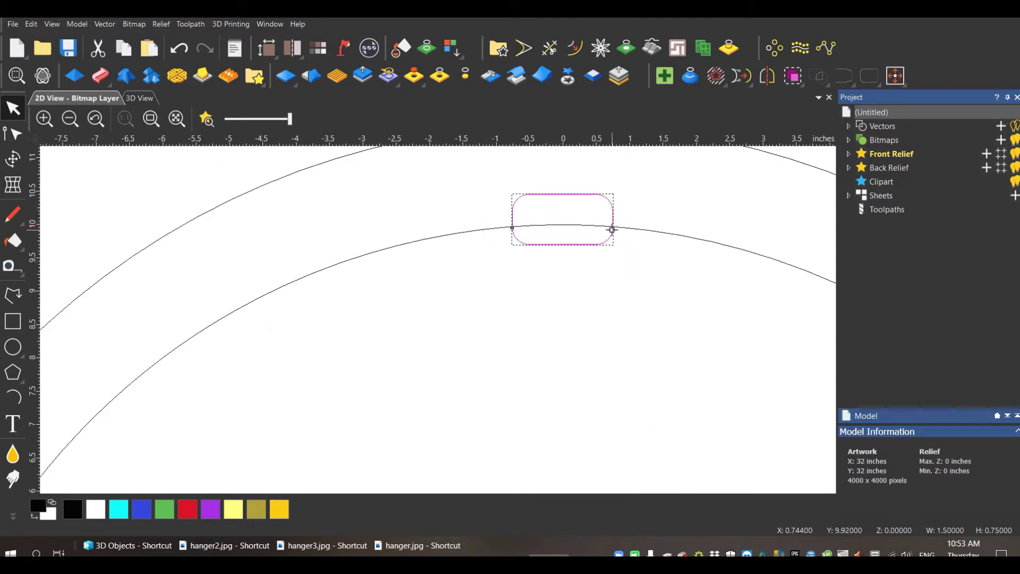
{"action": "key", "text": "Down"}
{"action": "key", "text": "Down"}
{"action": "key", "text": "Down"}
{"action": "key", "text": "Down"}
{"action": "key", "text": "Down"}
{"action": "key", "text": "Down"}
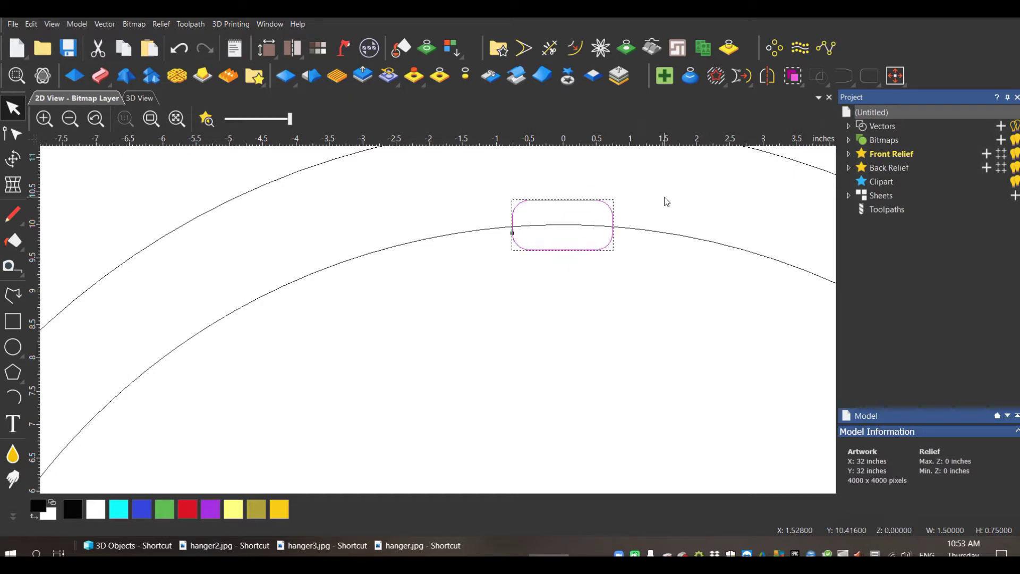
Trim the rectangle's lower half and the inner circle's arc inside it with Auto join enabled, forming one notched outline.
{"action": "scroll", "coordinate": [648, 269], "scroll_direction": "down", "scroll_amount": 2}
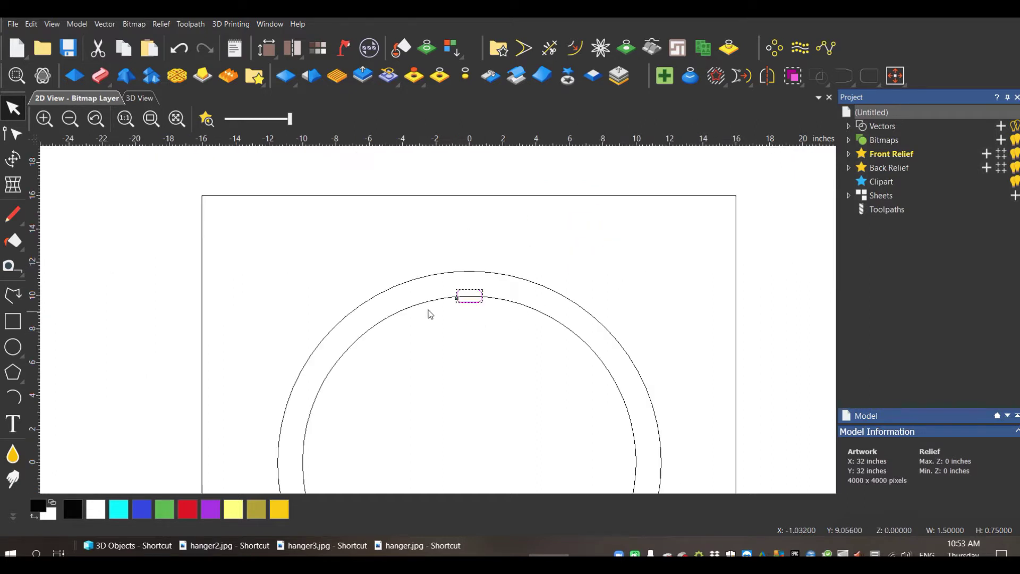
{"action": "scroll", "coordinate": [466, 306], "scroll_direction": "up", "scroll_amount": 1}
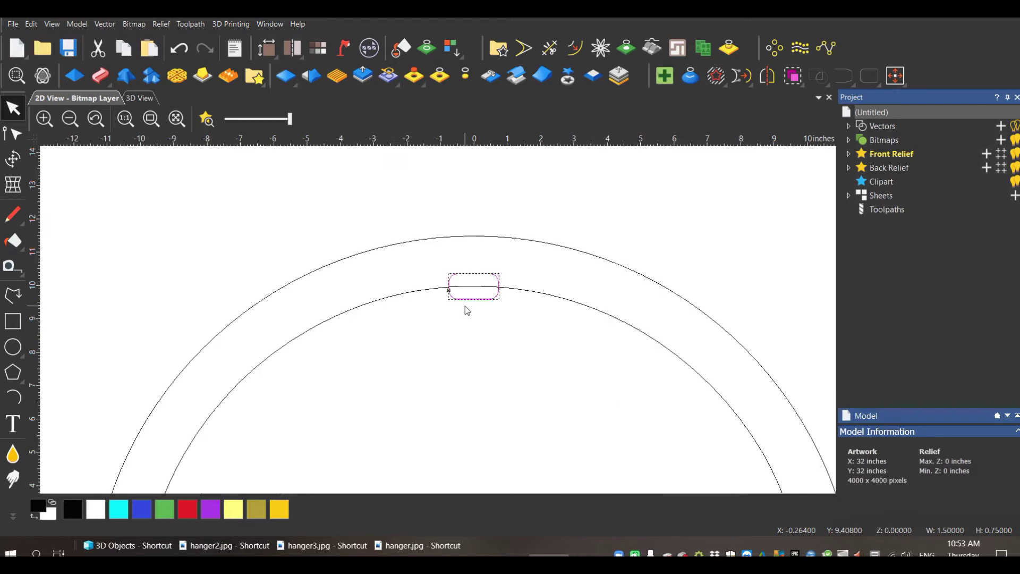
{"action": "left_click", "coordinate": [539, 379]}
{"action": "left_click_drag", "start_coordinate": [519, 280], "coordinate": [458, 307]}
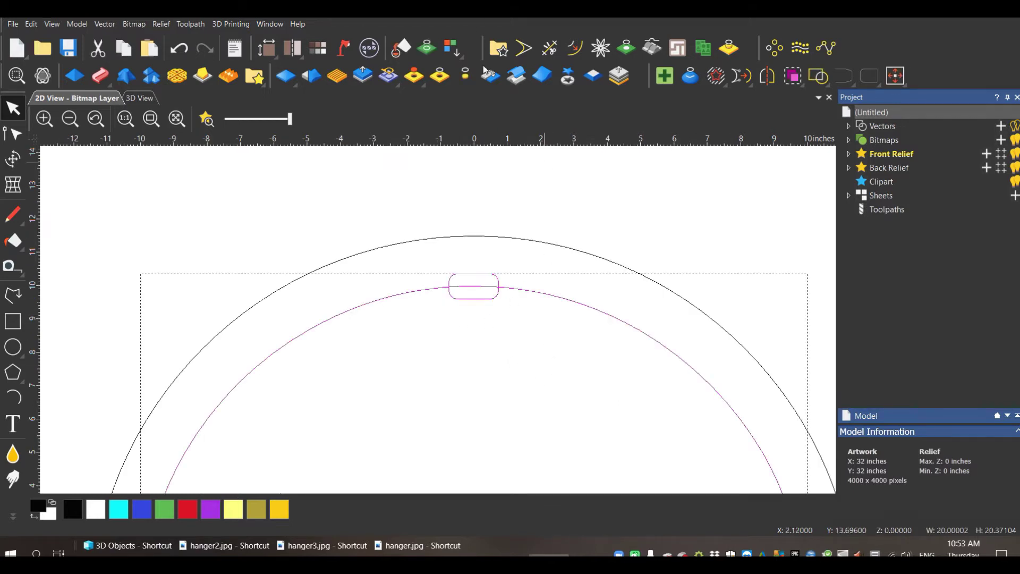
{"action": "left_click", "coordinate": [552, 50]}
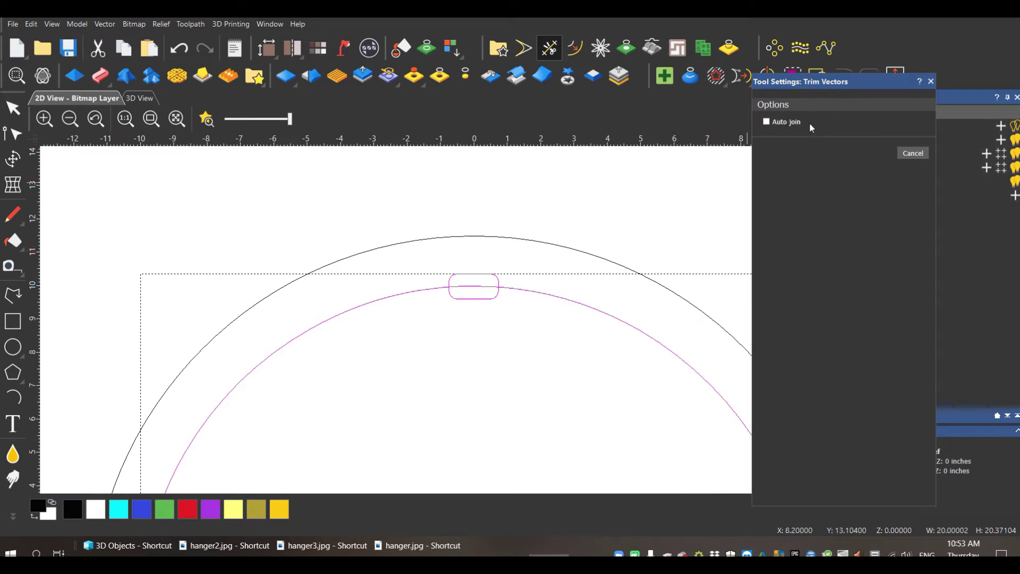
{"action": "left_click", "coordinate": [766, 122]}
{"action": "left_click", "coordinate": [473, 299]}
{"action": "left_click", "coordinate": [473, 287]}
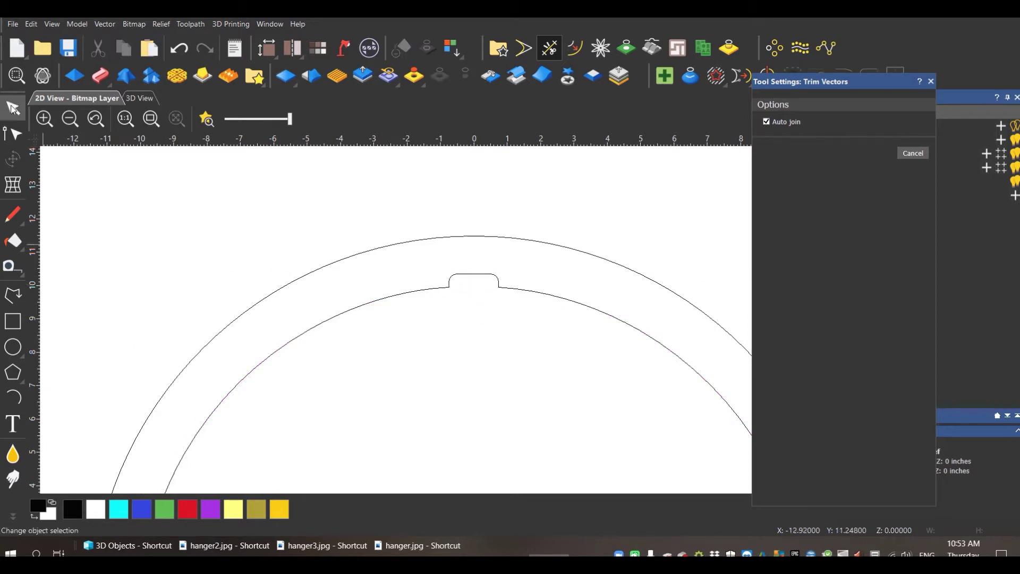
Inspect the trimmed inner outline with its notch and the whole ring inside the model boundary.
{"action": "key", "text": "Escape"}
{"action": "left_click", "coordinate": [576, 293]}
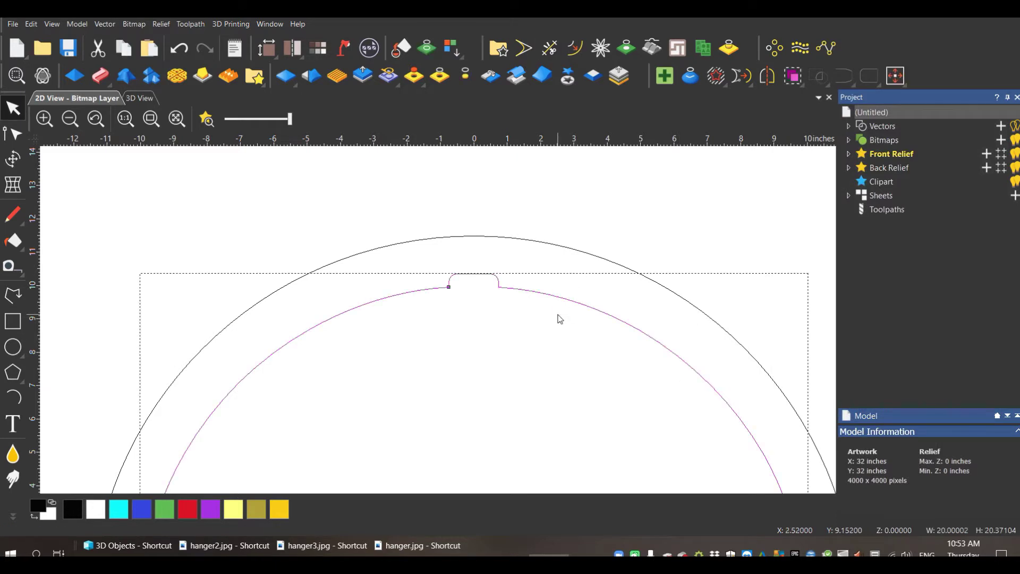
{"action": "scroll", "coordinate": [558, 314], "scroll_direction": "down", "scroll_amount": 2}
{"action": "left_click", "coordinate": [571, 338]}
{"action": "scroll", "coordinate": [526, 366], "scroll_direction": "down", "scroll_amount": 1}
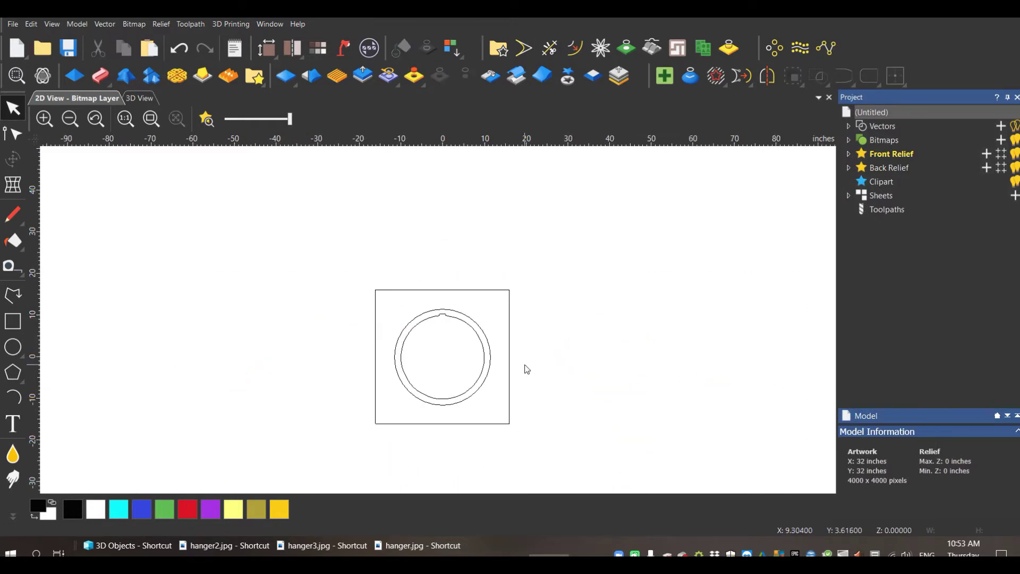
{"action": "scroll", "coordinate": [471, 388], "scroll_direction": "up", "scroll_amount": 2}
{"action": "scroll", "coordinate": [467, 385], "scroll_direction": "down", "scroll_amount": 4}
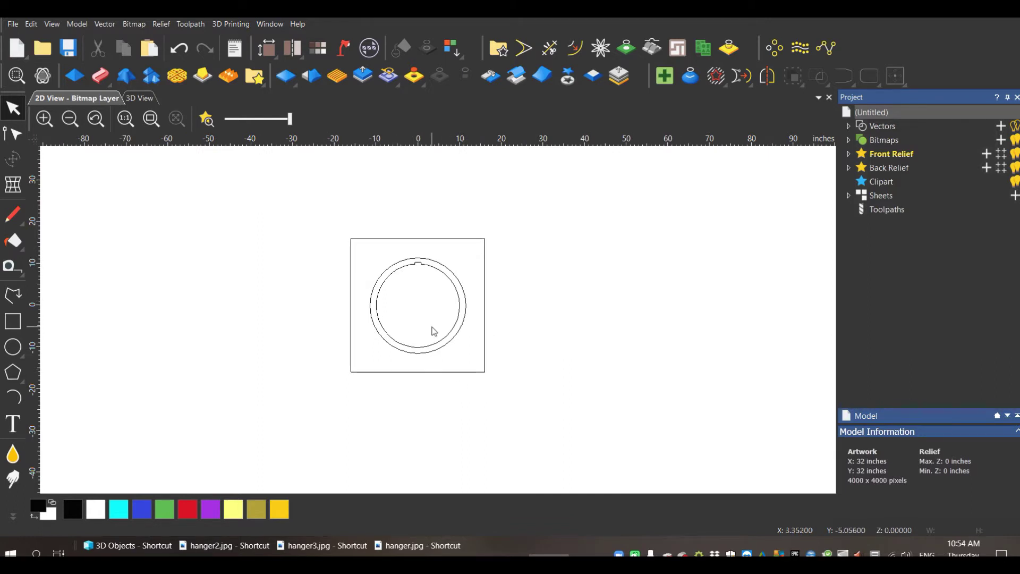
{"action": "scroll", "coordinate": [432, 330], "scroll_direction": "up", "scroll_amount": 4}
{"action": "scroll", "coordinate": [173, 317], "scroll_direction": "down", "scroll_amount": 2}
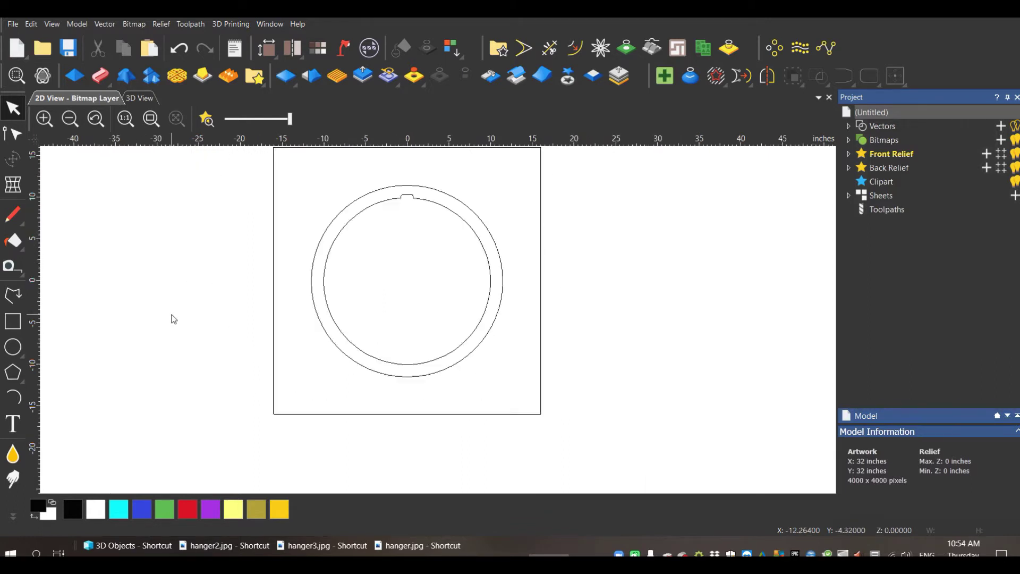
Create the text letter W beside the model in the Engraver font at a size of 1 inch.
{"action": "left_click", "coordinate": [20, 431]}
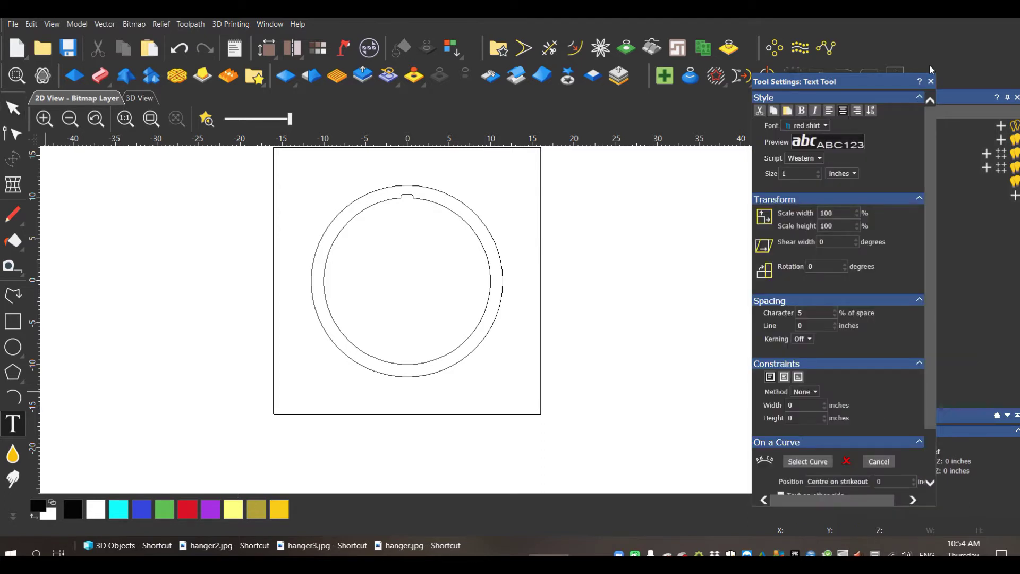
{"action": "left_click", "coordinate": [593, 272]}
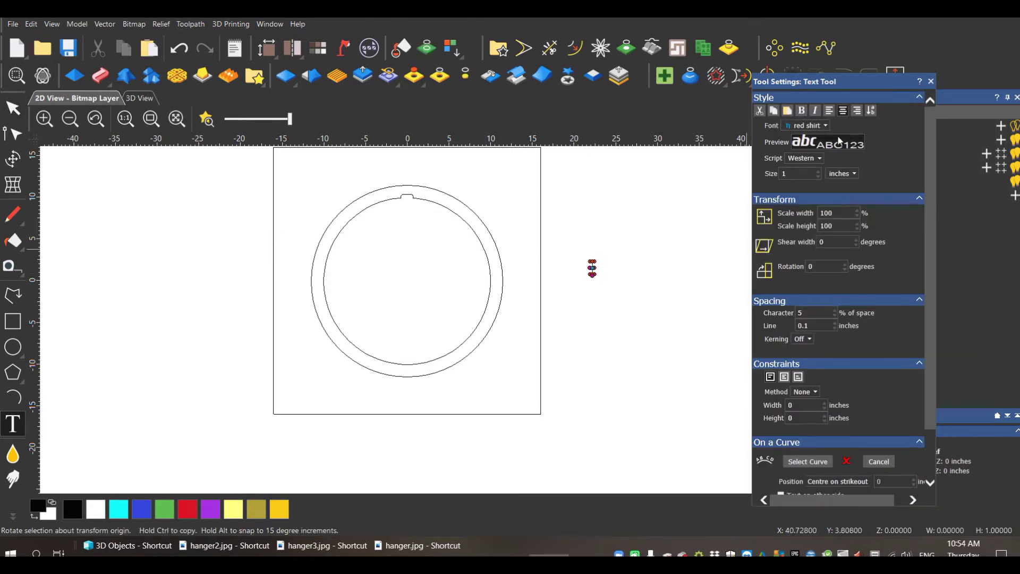
{"action": "left_click", "coordinate": [826, 125]}
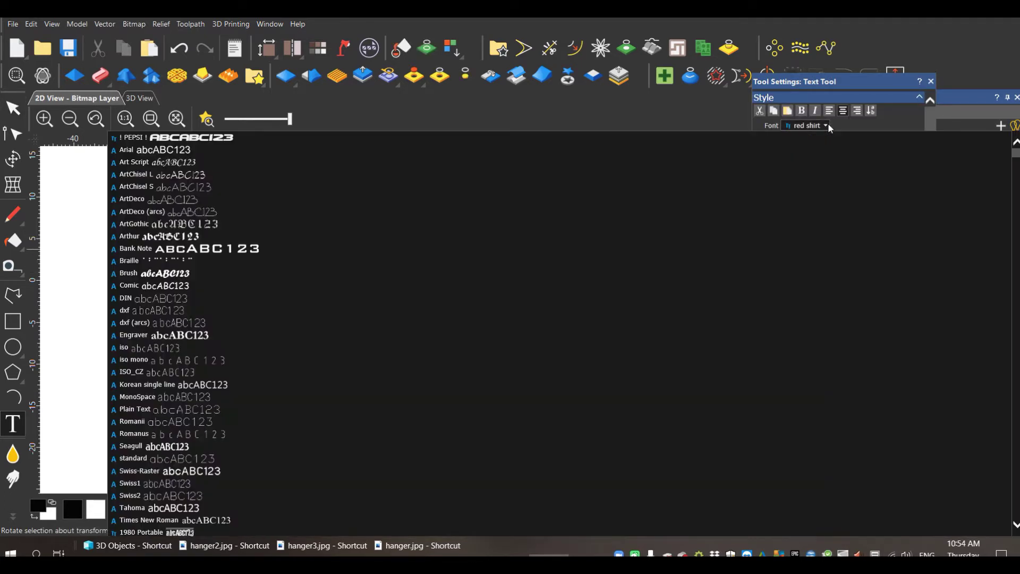
{"action": "left_click", "coordinate": [182, 336]}
{"action": "scroll", "coordinate": [594, 273], "scroll_direction": "up", "scroll_amount": 2}
{"action": "scroll", "coordinate": [593, 272], "scroll_direction": "up", "scroll_amount": 4}
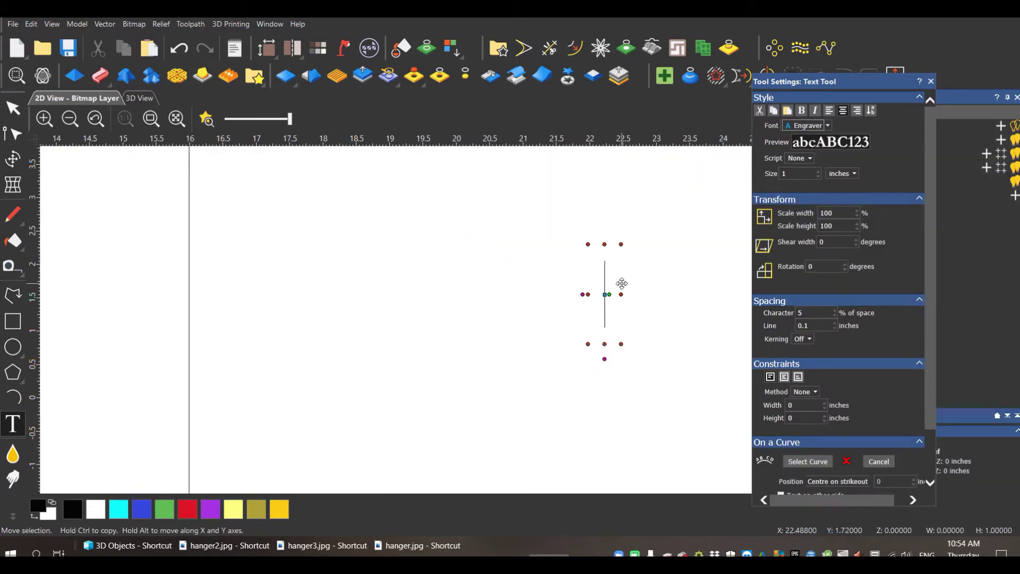
{"action": "type", "text": "W"}
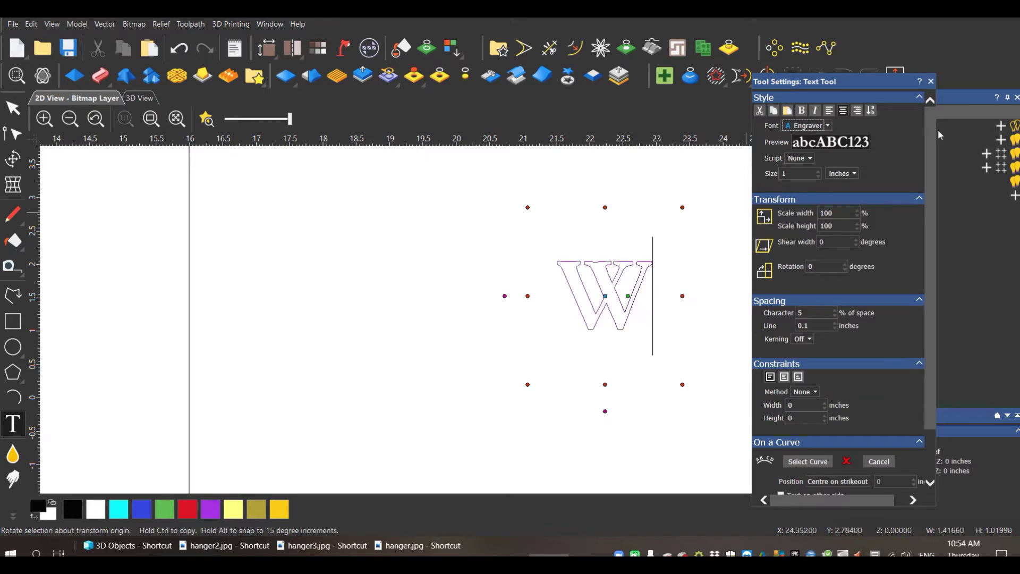
{"action": "left_click", "coordinate": [930, 481]}
{"action": "left_click", "coordinate": [869, 485]}
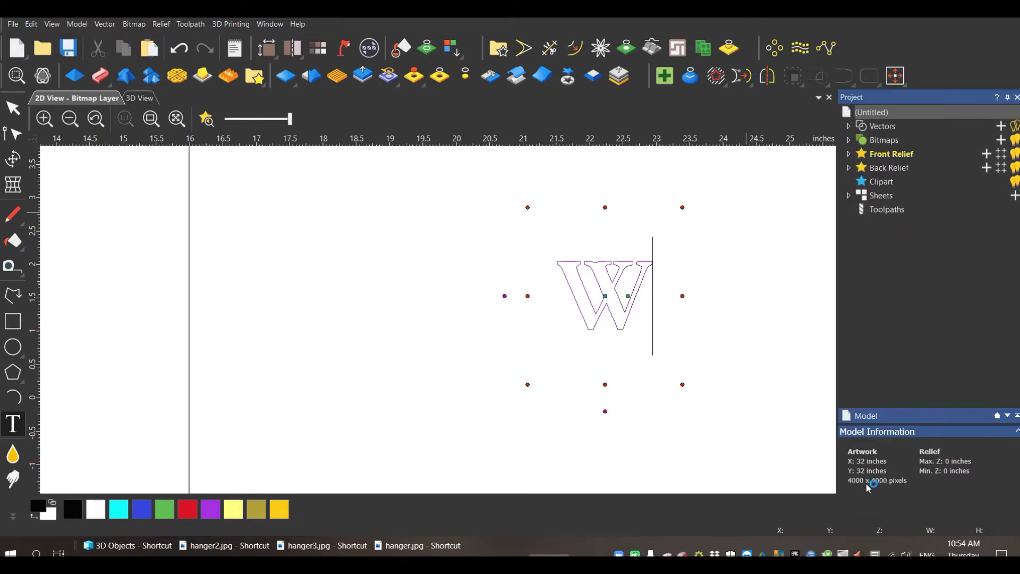
Move the small W from beside the model to near the centre of the ring.
{"action": "scroll", "coordinate": [468, 318], "scroll_direction": "down", "scroll_amount": 2}
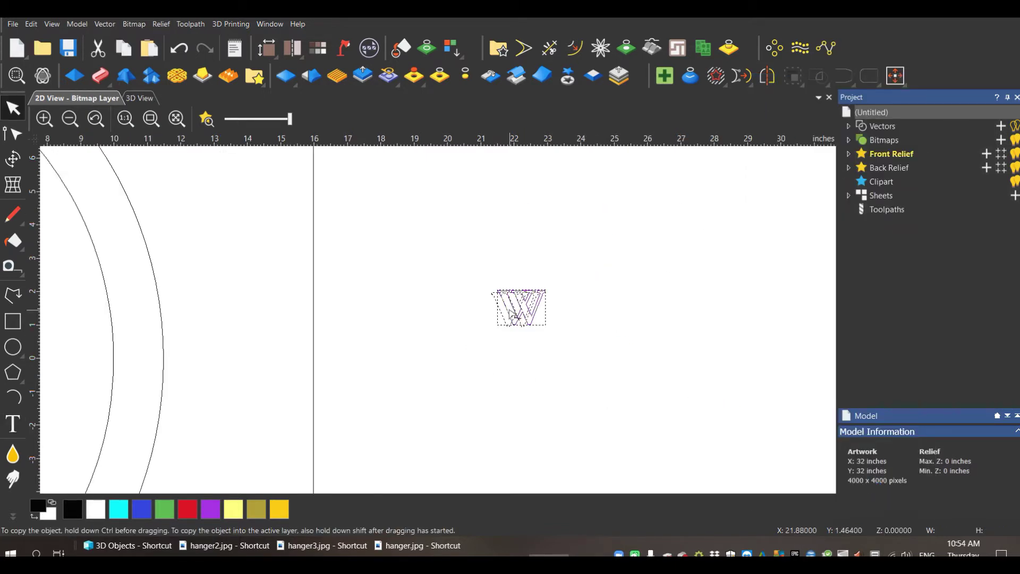
{"action": "scroll", "coordinate": [505, 315], "scroll_direction": "down", "scroll_amount": 3}
{"action": "left_click_drag", "start_coordinate": [450, 319], "coordinate": [263, 329]}
{"action": "scroll", "coordinate": [263, 330], "scroll_direction": "up", "scroll_amount": 2}
Enlarge the W to about 17.13 by 16.44 inches and position it across the ring's inner circle.
{"action": "left_click", "coordinate": [260, 330]}
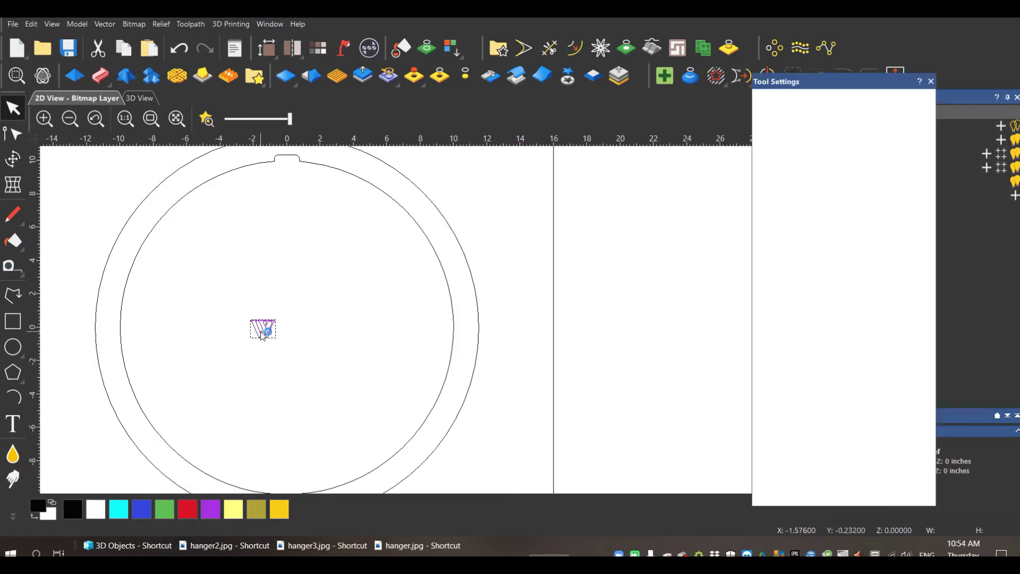
{"action": "left_click_drag", "start_coordinate": [276, 320], "coordinate": [480, 223]}
{"action": "left_click_drag", "start_coordinate": [354, 337], "coordinate": [327, 387]}
{"action": "scroll", "coordinate": [334, 363], "scroll_direction": "down", "scroll_amount": 2}
{"action": "left_click_drag", "start_coordinate": [345, 339], "coordinate": [302, 378]}
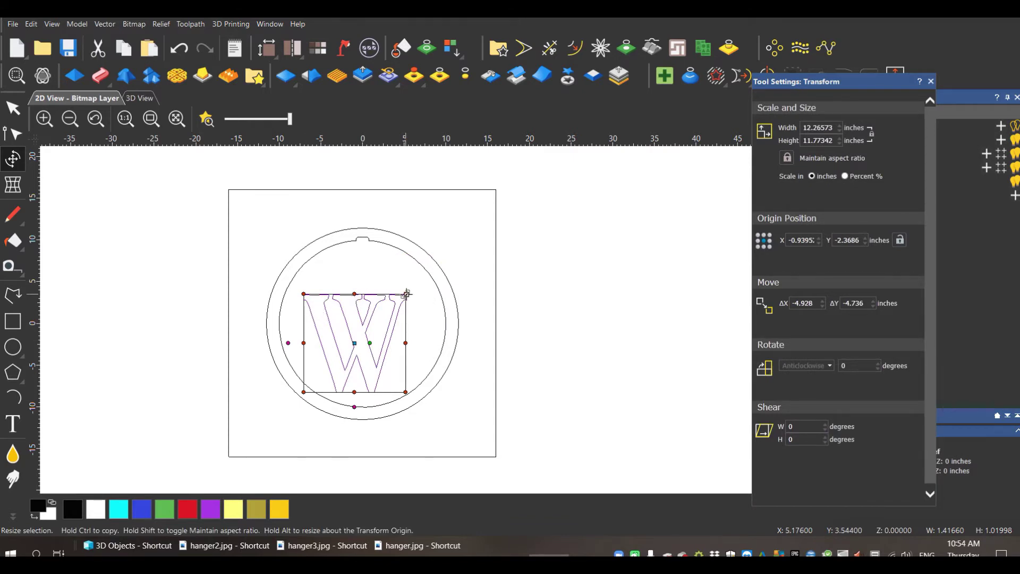
{"action": "left_click_drag", "start_coordinate": [407, 295], "coordinate": [446, 255]}
{"action": "left_click_drag", "start_coordinate": [397, 342], "coordinate": [389, 352]}
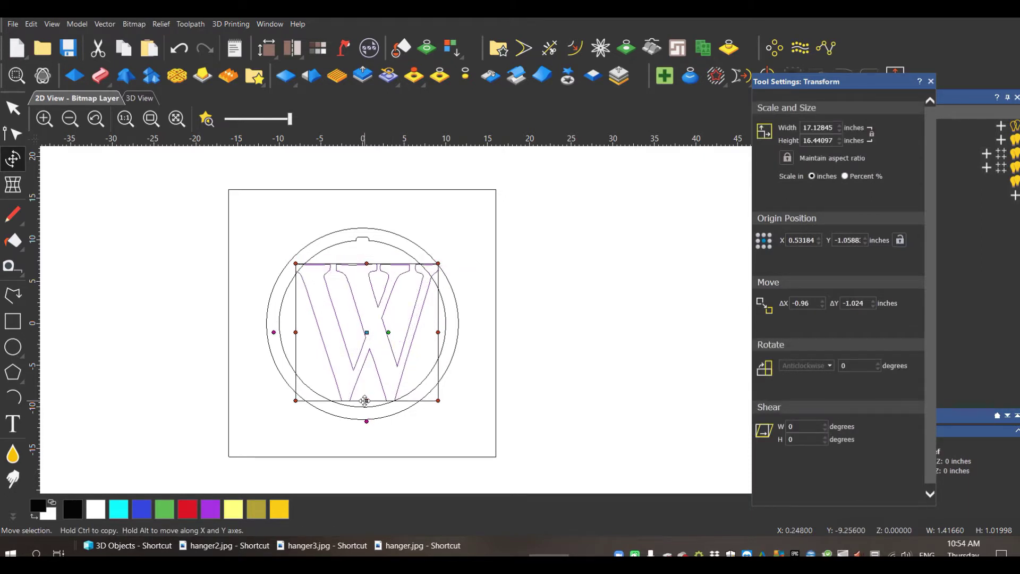
Resize the W to about 16.55 by 16.89 inches and nudge it to about X -0.04, Y -1.38.
{"action": "left_click_drag", "start_coordinate": [366, 400], "coordinate": [366, 404]}
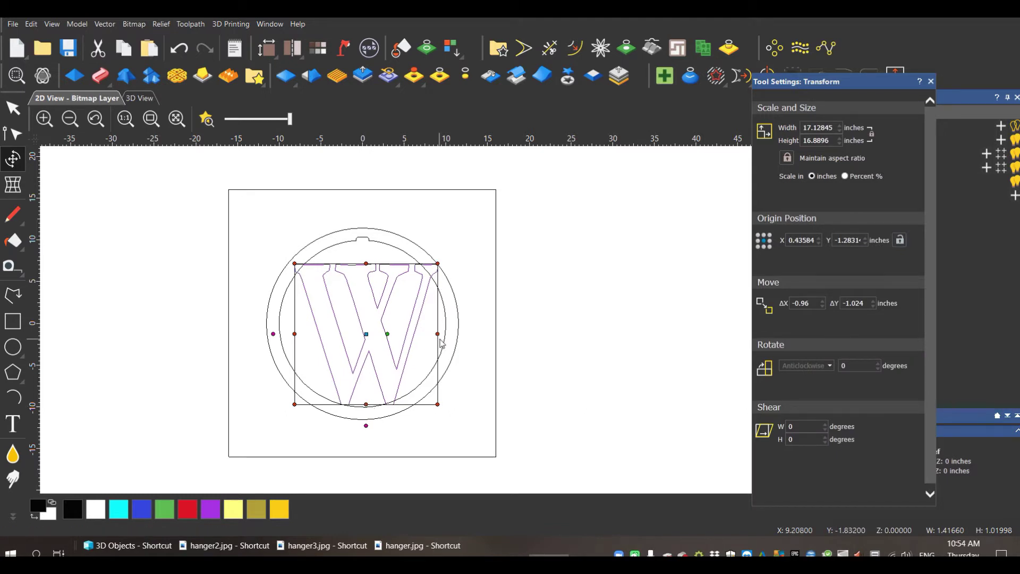
{"action": "left_click_drag", "start_coordinate": [437, 334], "coordinate": [433, 335]}
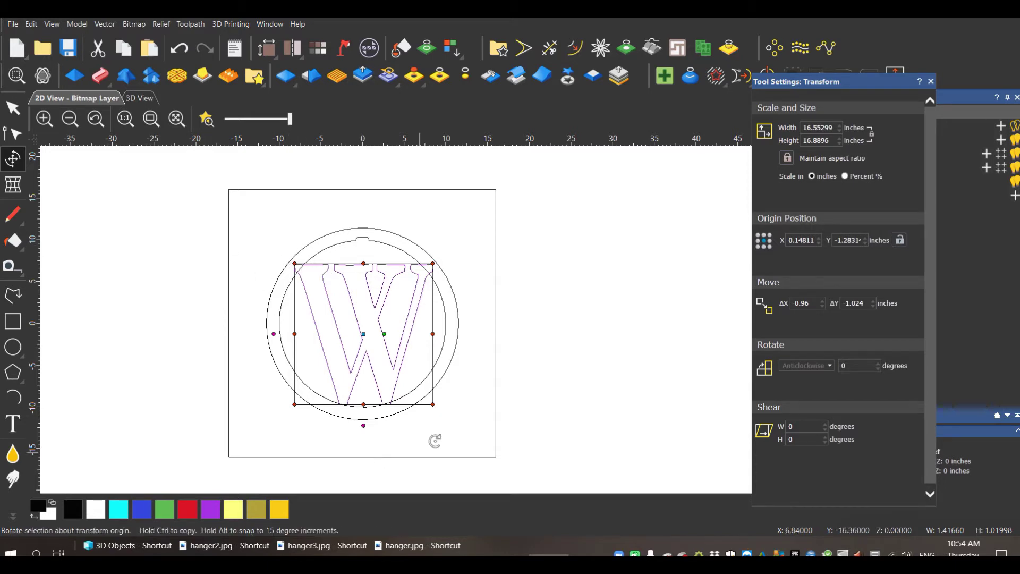
{"action": "key", "text": "Left"}
{"action": "key", "text": "Left"}
{"action": "key", "text": "Left"}
{"action": "key", "text": "Down"}
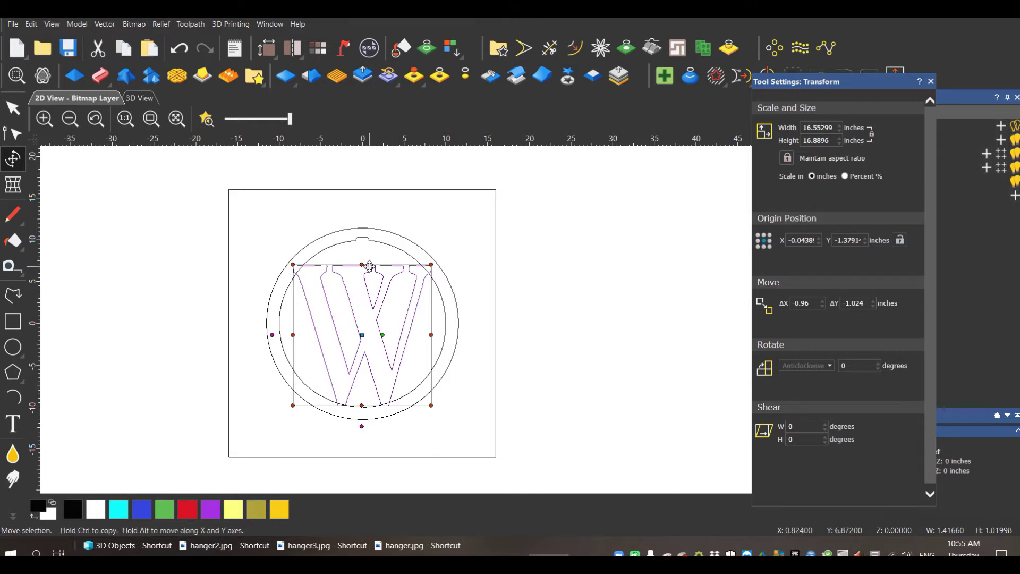
Check how the enlarged W's serifs and feet overlap the ring, and finish the transform.
{"action": "scroll", "coordinate": [528, 303], "scroll_direction": "down", "scroll_amount": 2}
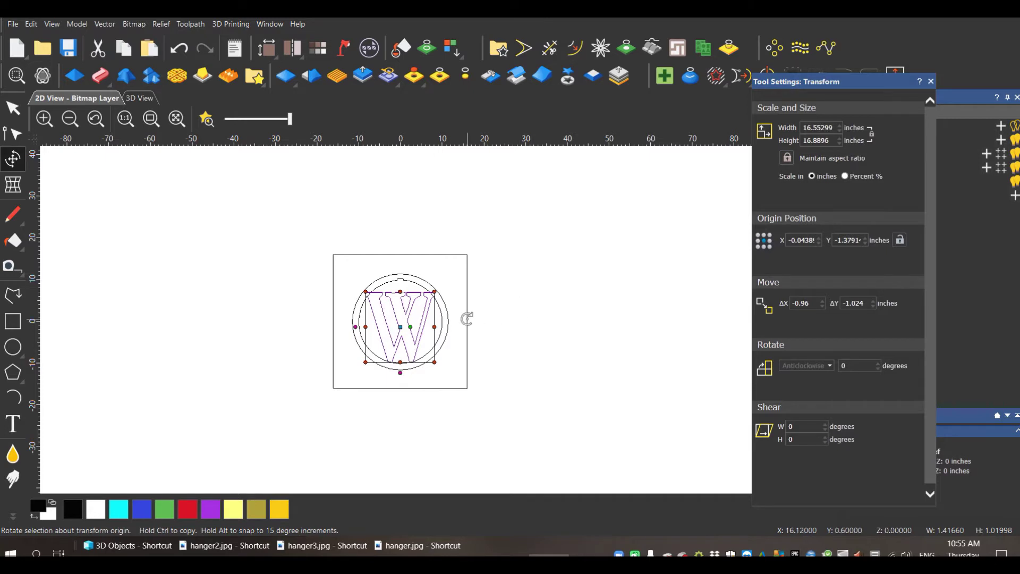
{"action": "scroll", "coordinate": [424, 340], "scroll_direction": "down", "scroll_amount": 2}
{"action": "scroll", "coordinate": [398, 356], "scroll_direction": "up", "scroll_amount": 4}
{"action": "scroll", "coordinate": [494, 260], "scroll_direction": "down", "scroll_amount": 2}
{"action": "scroll", "coordinate": [463, 236], "scroll_direction": "up", "scroll_amount": 2}
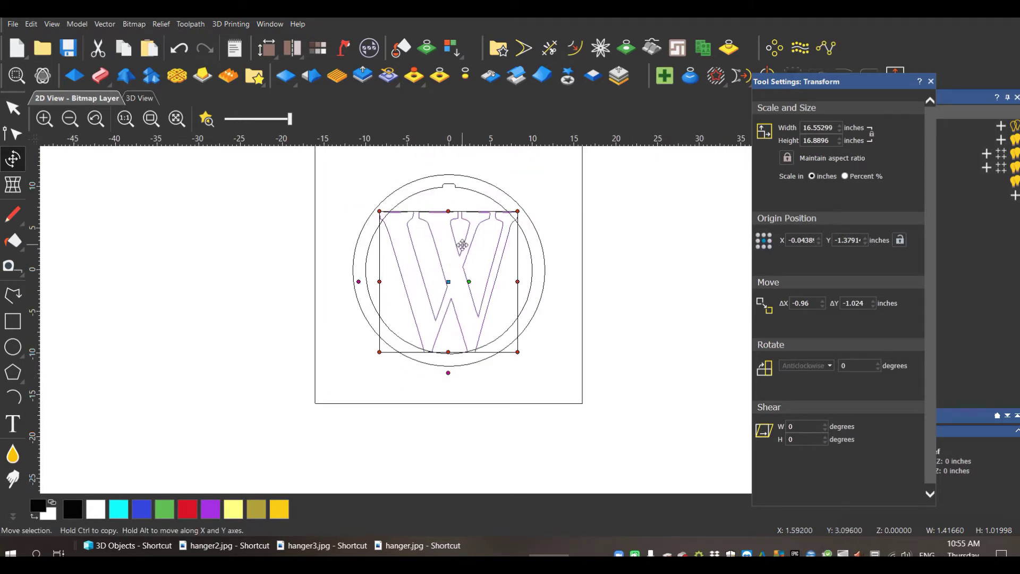
{"action": "scroll", "coordinate": [479, 372], "scroll_direction": "up", "scroll_amount": 2}
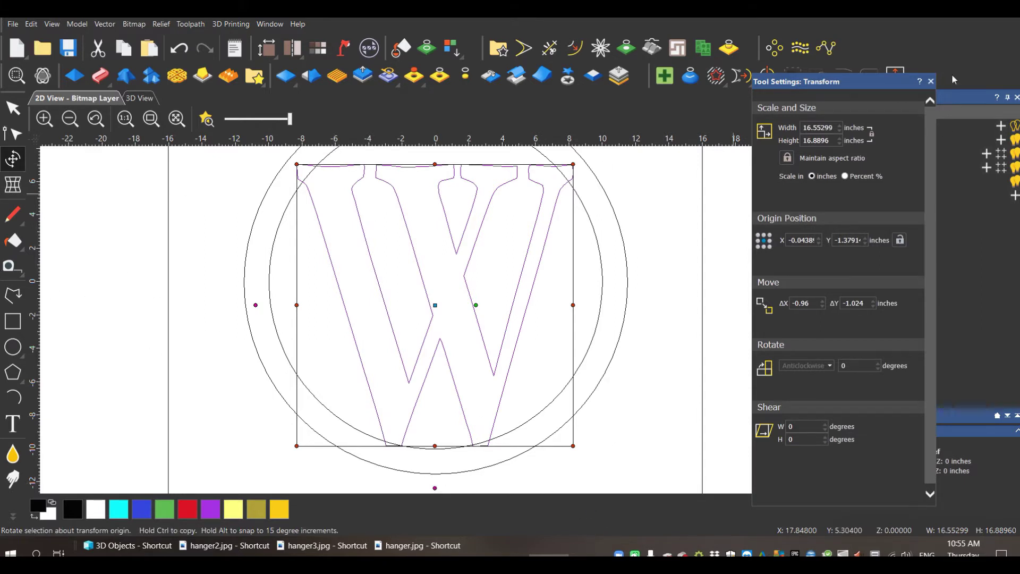
{"action": "left_click", "coordinate": [931, 81]}
{"action": "left_click", "coordinate": [682, 223]}
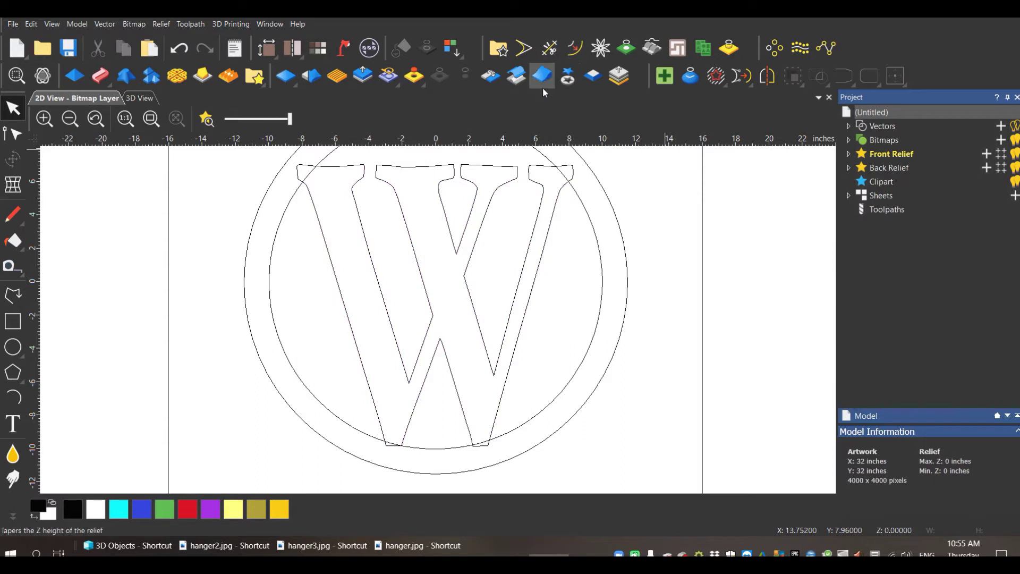
Try to trim the W's outer right serif where it crosses the ring's inner circle.
{"action": "left_click", "coordinate": [550, 48]}
{"action": "left_click", "coordinate": [566, 178]}
{"action": "key", "text": "ctrl+z"}
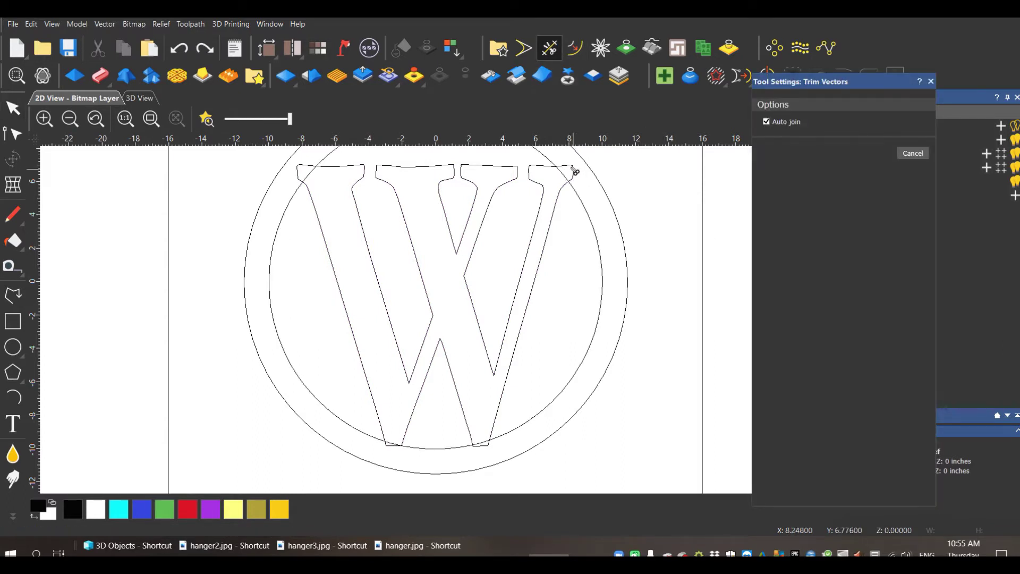
{"action": "left_click", "coordinate": [931, 81]}
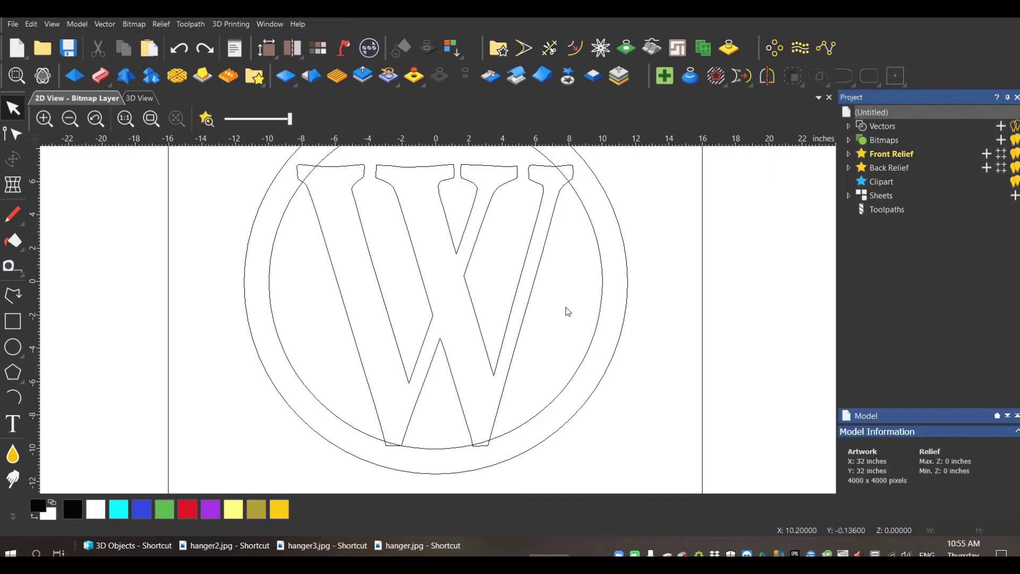
Try to convert the W text to a plain vector outline, and undo the conversion.
{"action": "right_click", "coordinate": [468, 293]}
{"action": "left_click", "coordinate": [563, 87]}
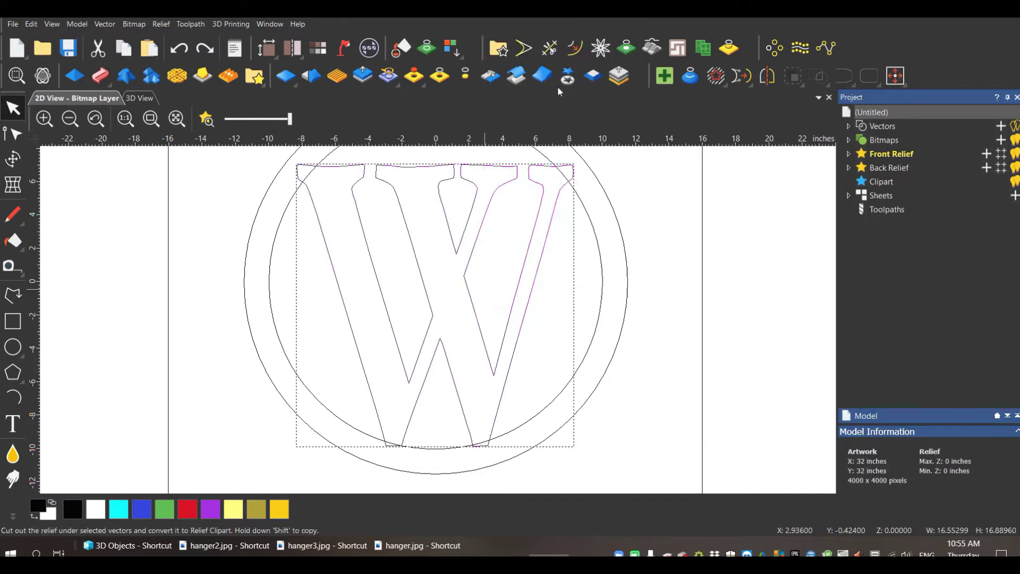
{"action": "left_click", "coordinate": [641, 217]}
{"action": "left_click", "coordinate": [549, 48]}
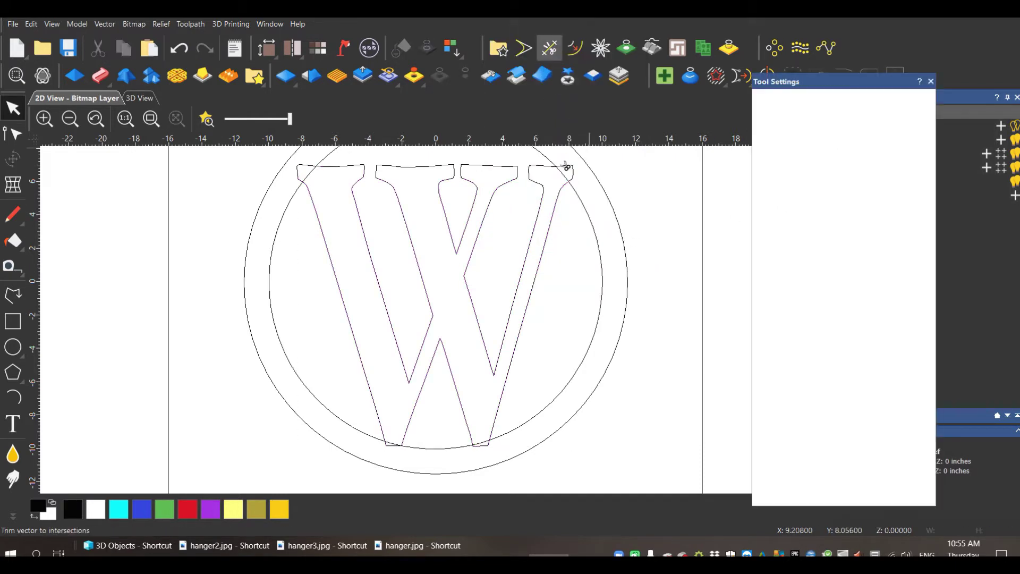
{"action": "left_click", "coordinate": [12, 108]}
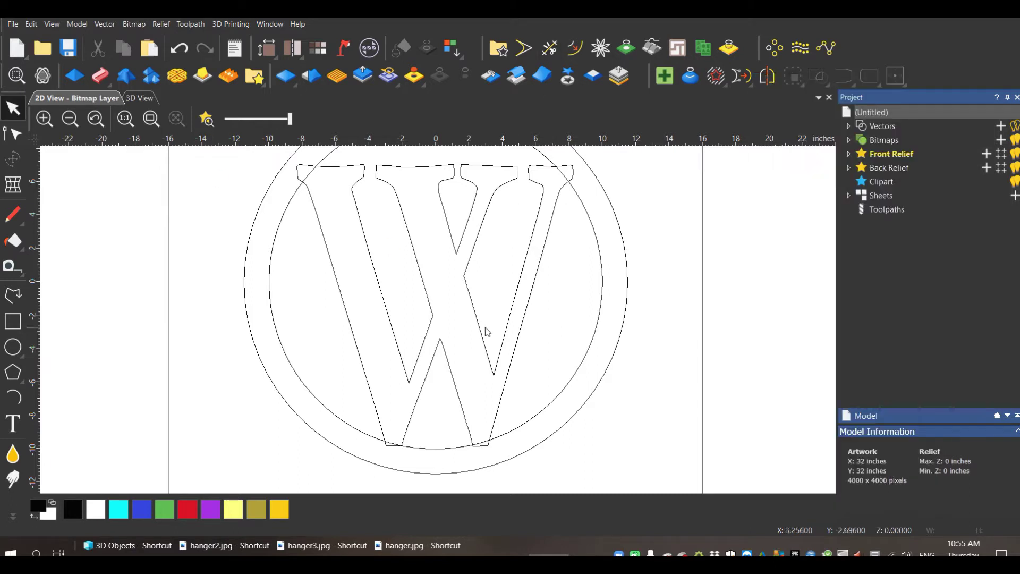
{"action": "left_click", "coordinate": [528, 303]}
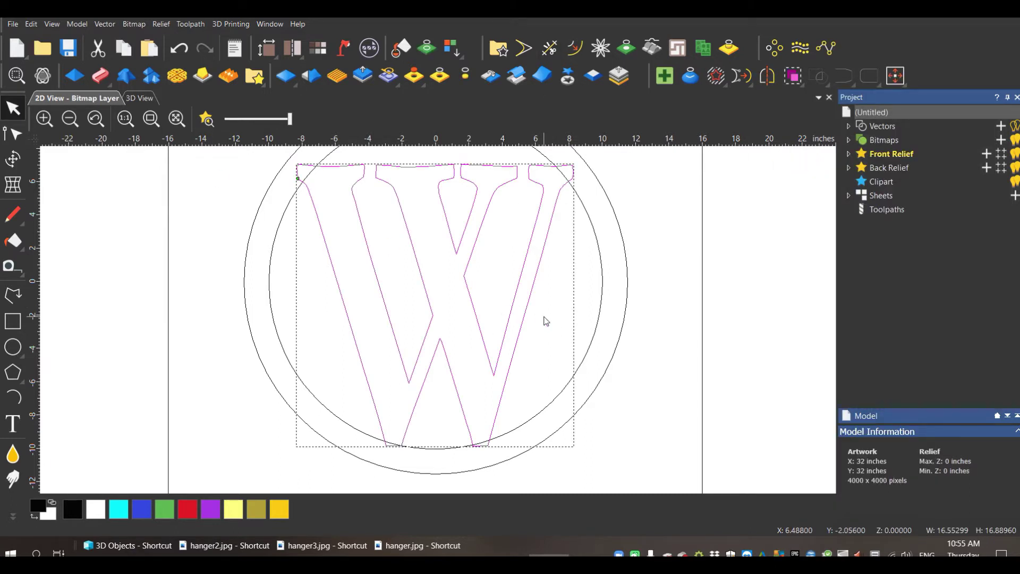
{"action": "left_click", "coordinate": [70, 118]}
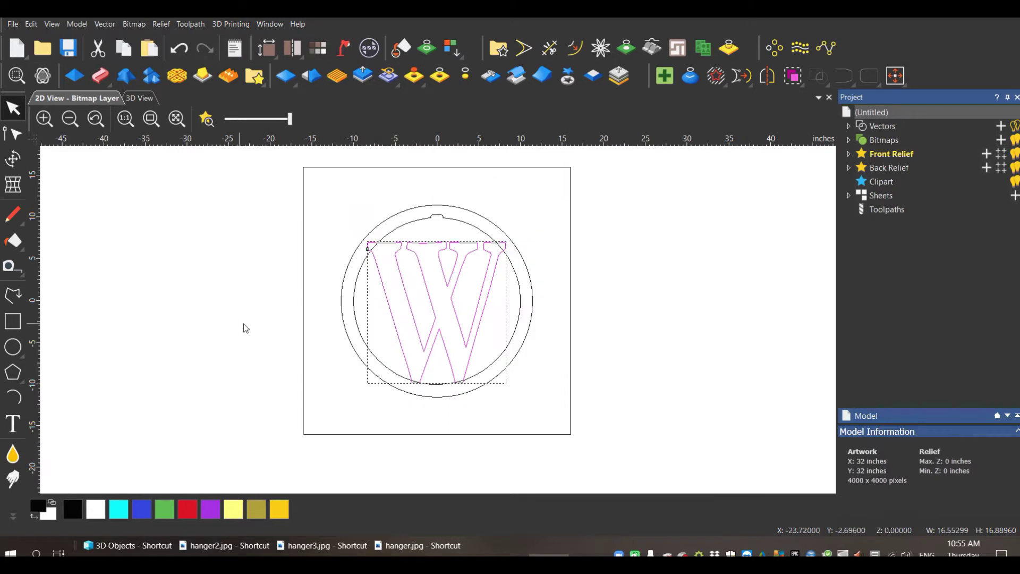
{"action": "key", "text": "ctrl+z"}
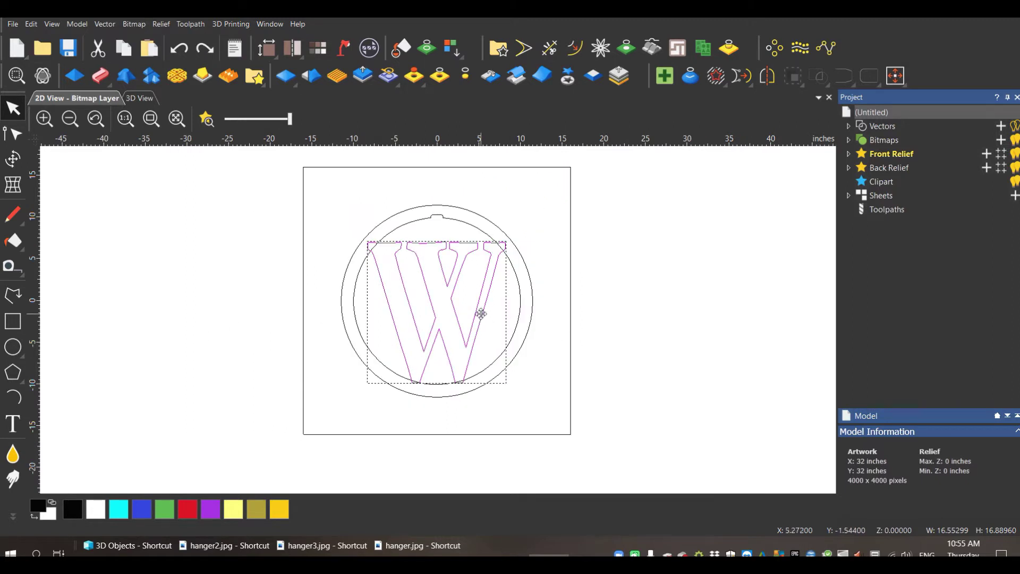
{"action": "key", "text": "Escape"}
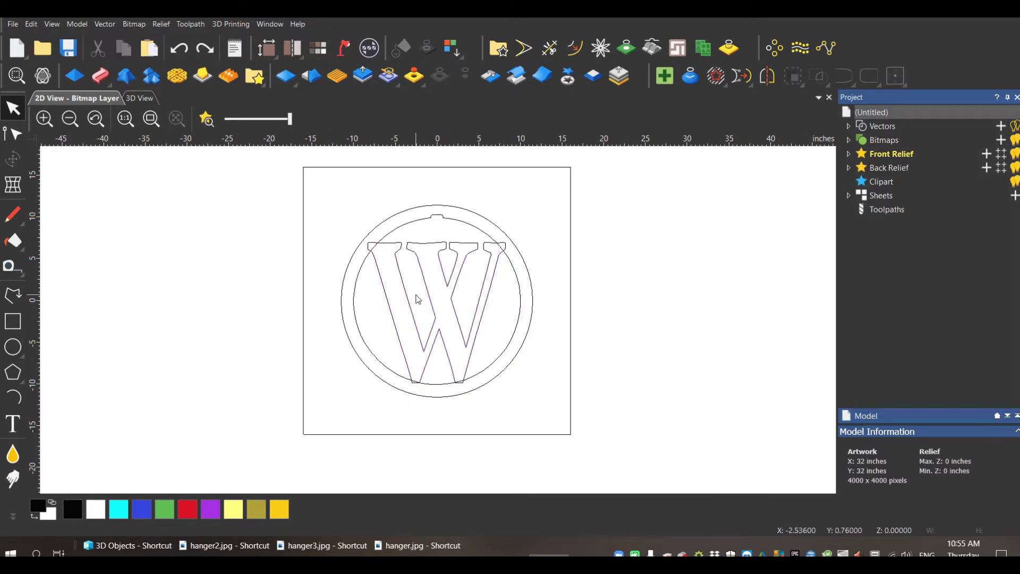
Convert the large W text inside the ring into a plain, ungrouped vector outline.
{"action": "left_click", "coordinate": [449, 276]}
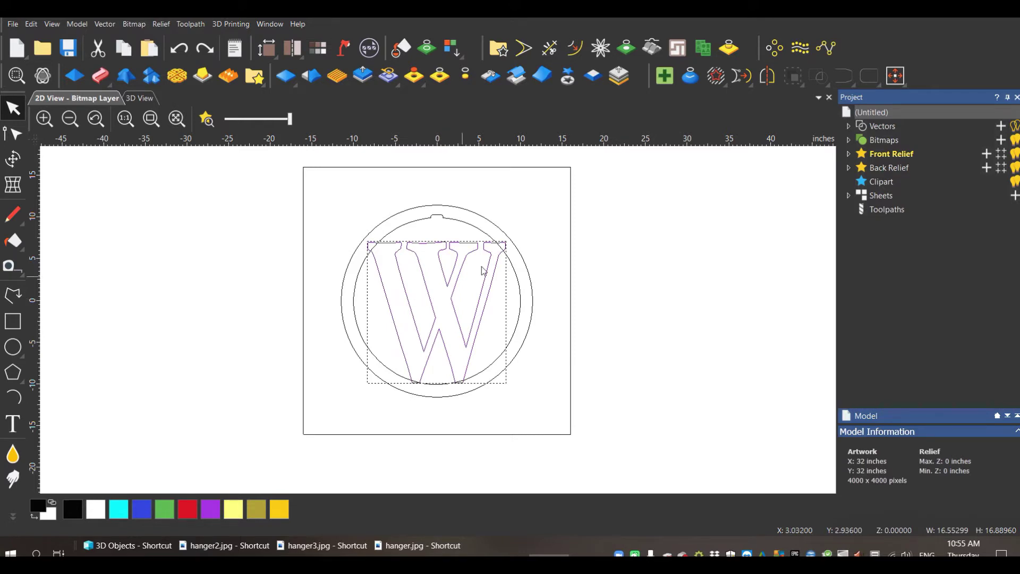
{"action": "scroll", "coordinate": [433, 299], "scroll_direction": "up", "scroll_amount": 2}
{"action": "scroll", "coordinate": [433, 299], "scroll_direction": "down", "scroll_amount": 2}
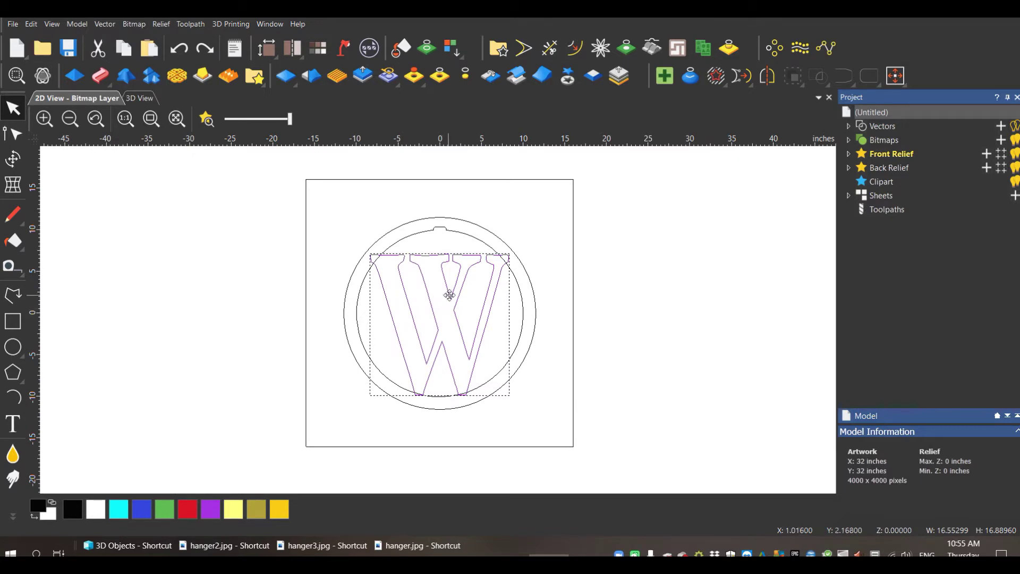
{"action": "right_click", "coordinate": [439, 290]}
{"action": "left_click", "coordinate": [531, 93]}
{"action": "scroll", "coordinate": [474, 317], "scroll_direction": "up", "scroll_amount": 2}
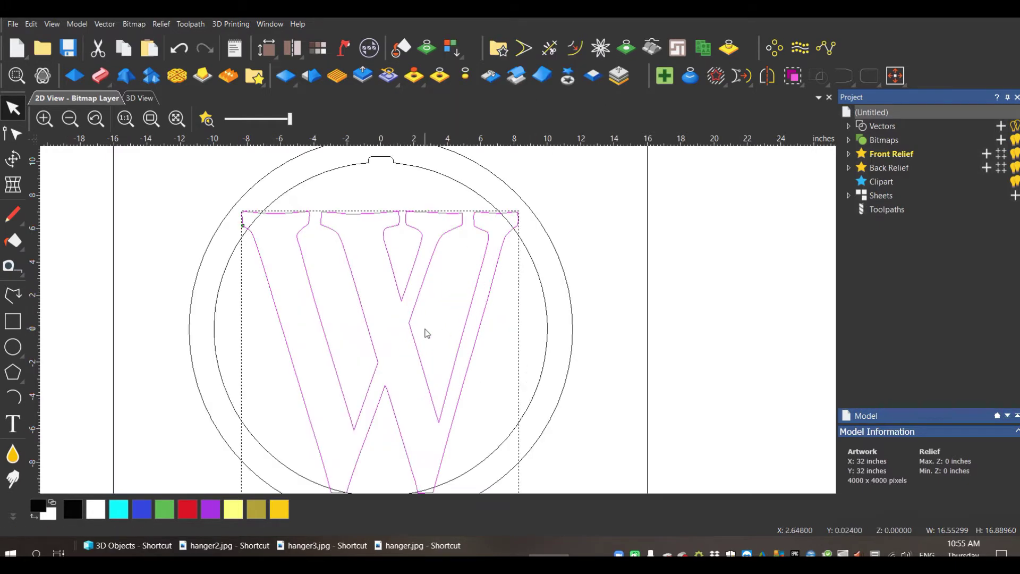
{"action": "scroll", "coordinate": [401, 221], "scroll_direction": "down", "scroll_amount": 2}
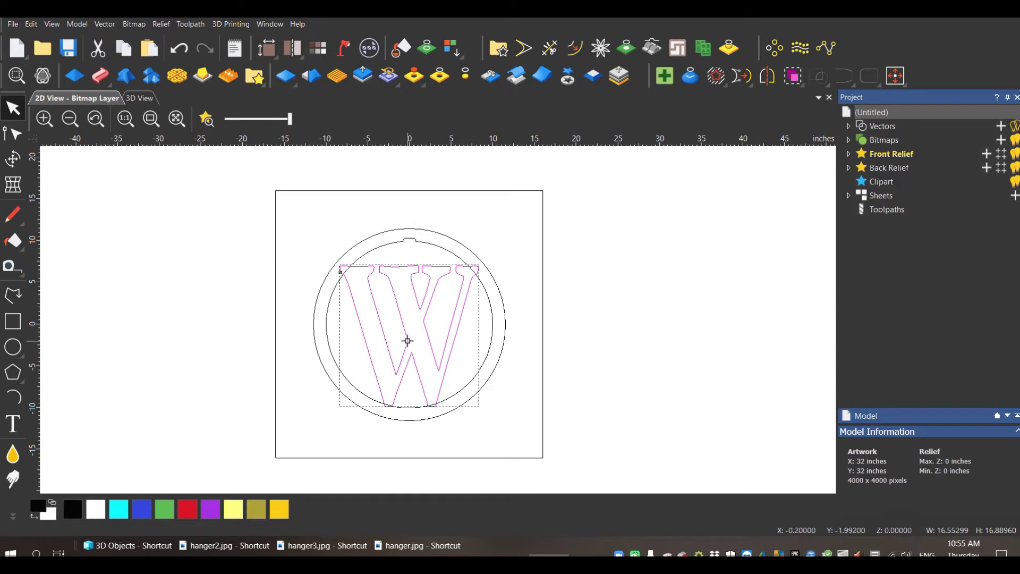
{"action": "left_click", "coordinate": [13, 424]}
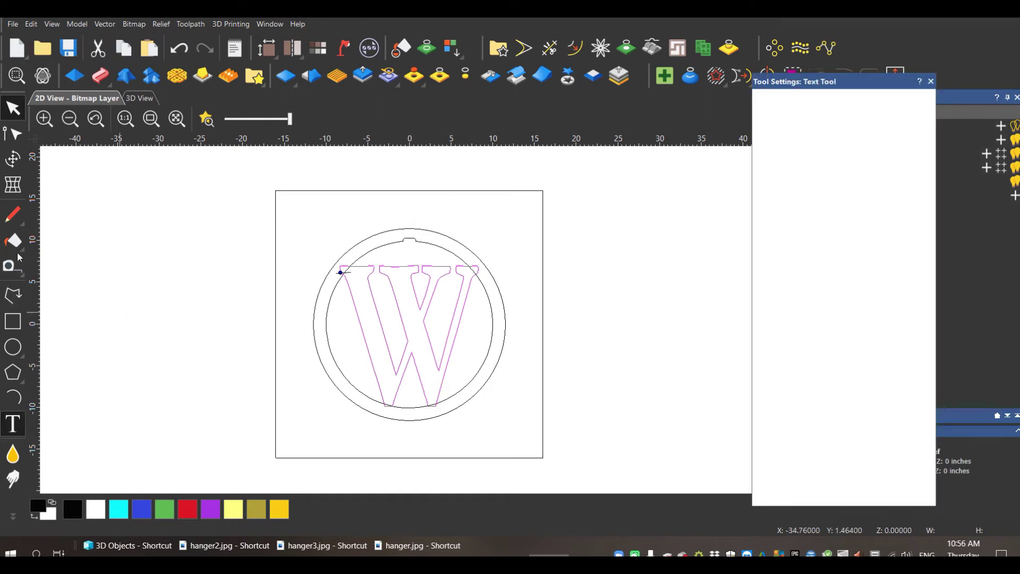
{"action": "key", "text": "Escape"}
{"action": "left_click", "coordinate": [270, 204]}
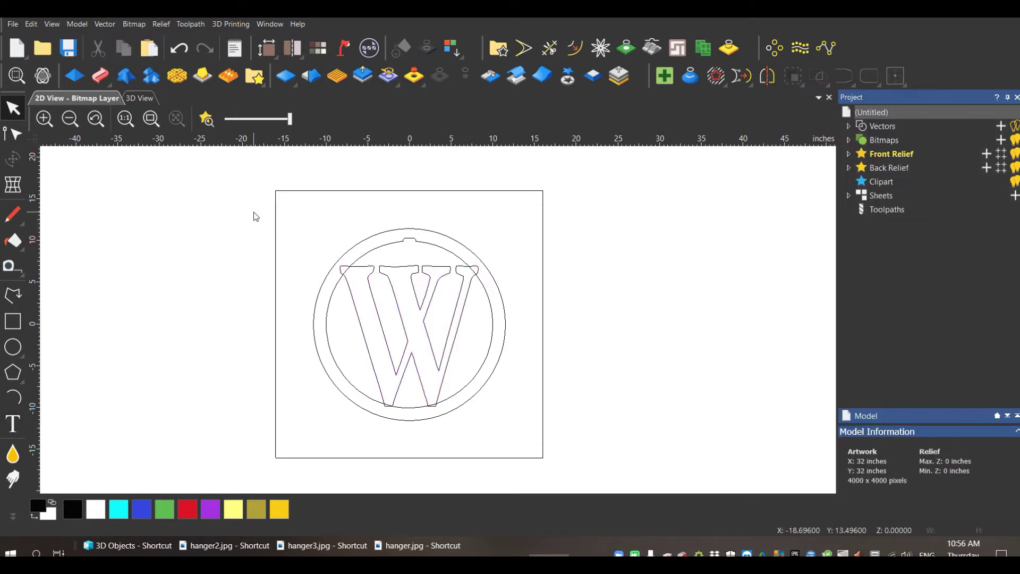
Create the 1-inch Engraver text "Hi There" in the empty area beside the model, and shift it slightly towards the ring.
{"action": "left_click", "coordinate": [14, 431]}
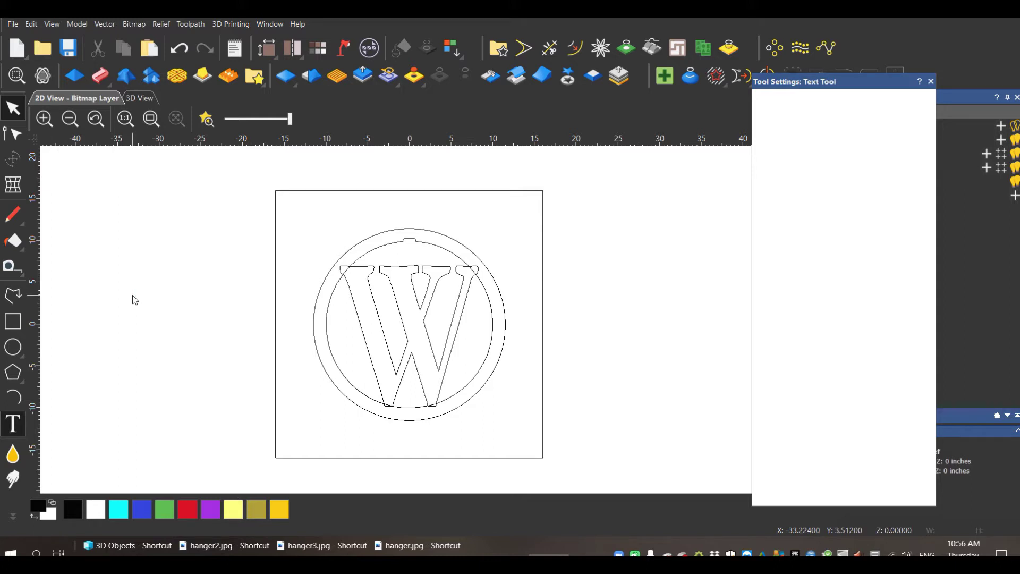
{"action": "left_click", "coordinate": [132, 294]}
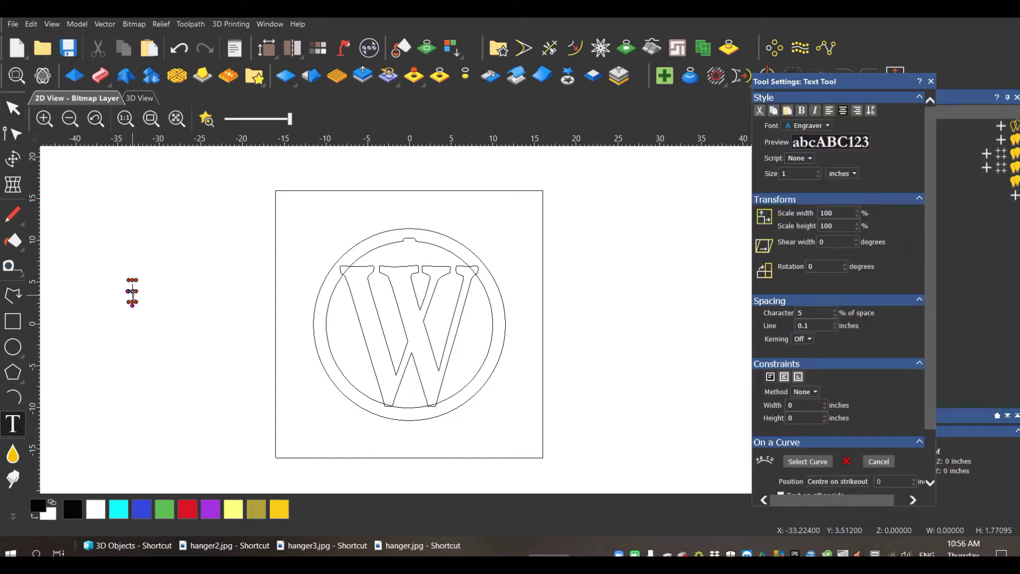
{"action": "type", "text": "Hi There"}
{"action": "scroll", "coordinate": [134, 295], "scroll_direction": "up", "scroll_amount": 2}
{"action": "scroll", "coordinate": [125, 294], "scroll_direction": "down", "scroll_amount": 1}
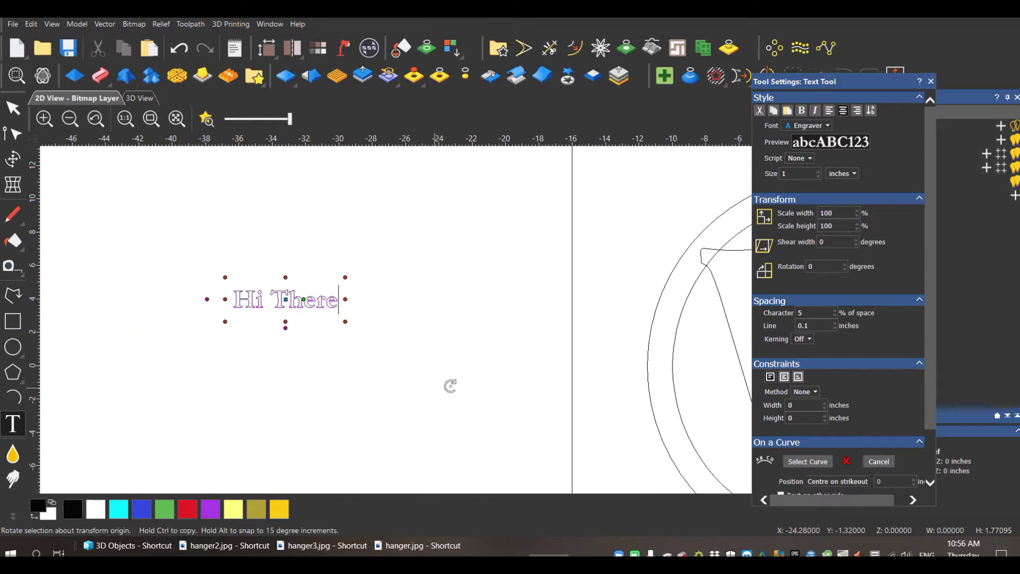
{"action": "scroll", "coordinate": [909, 465], "scroll_direction": "down", "scroll_amount": 3}
{"action": "left_click", "coordinate": [871, 484]}
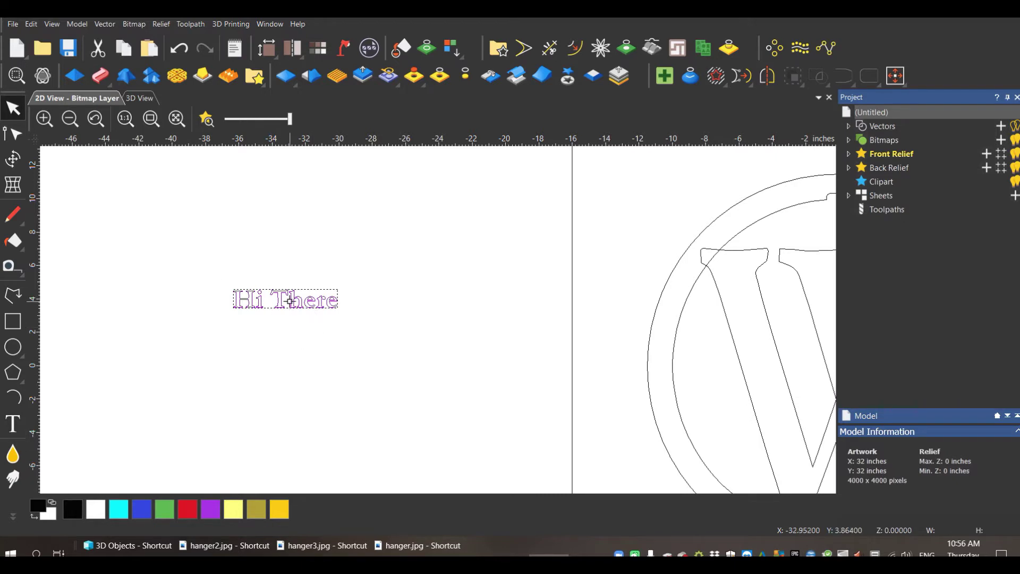
{"action": "left_click_drag", "start_coordinate": [288, 299], "coordinate": [354, 340]}
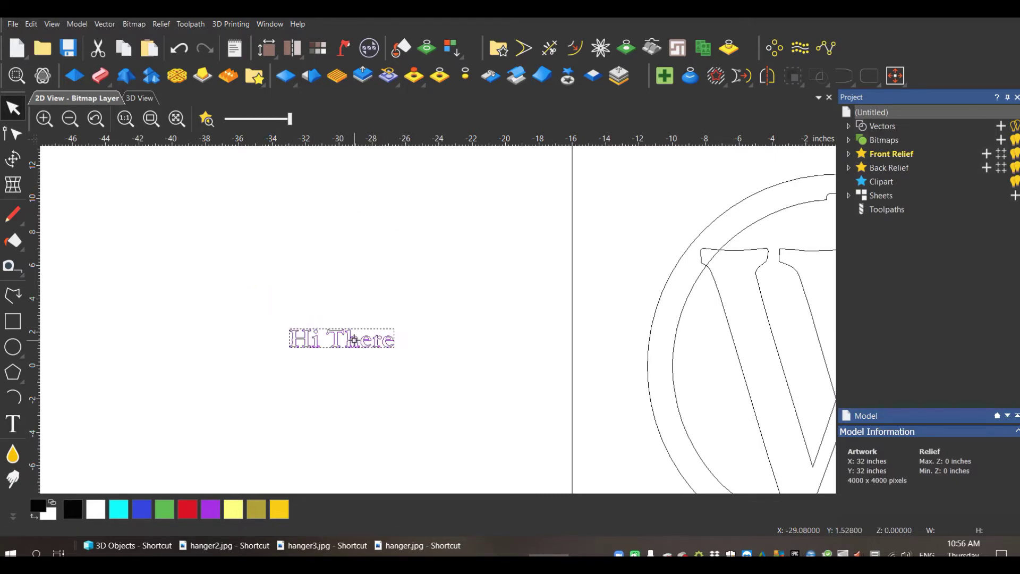
Reopen the "Hi There" text for editing and change its wording to "Hi Thare".
{"action": "left_click", "coordinate": [331, 338]}
{"action": "left_click", "coordinate": [12, 424]}
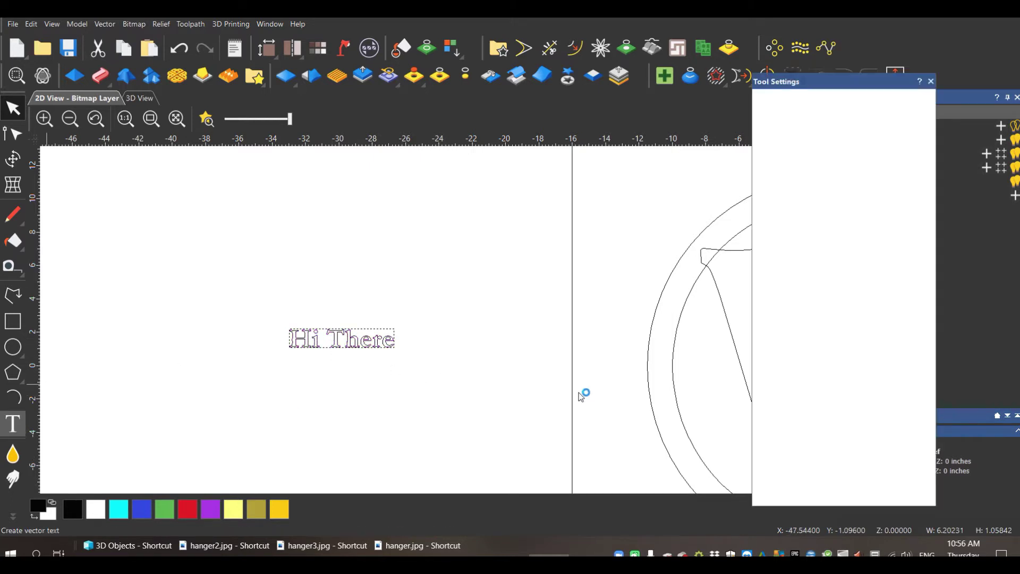
{"action": "left_click", "coordinate": [353, 348]}
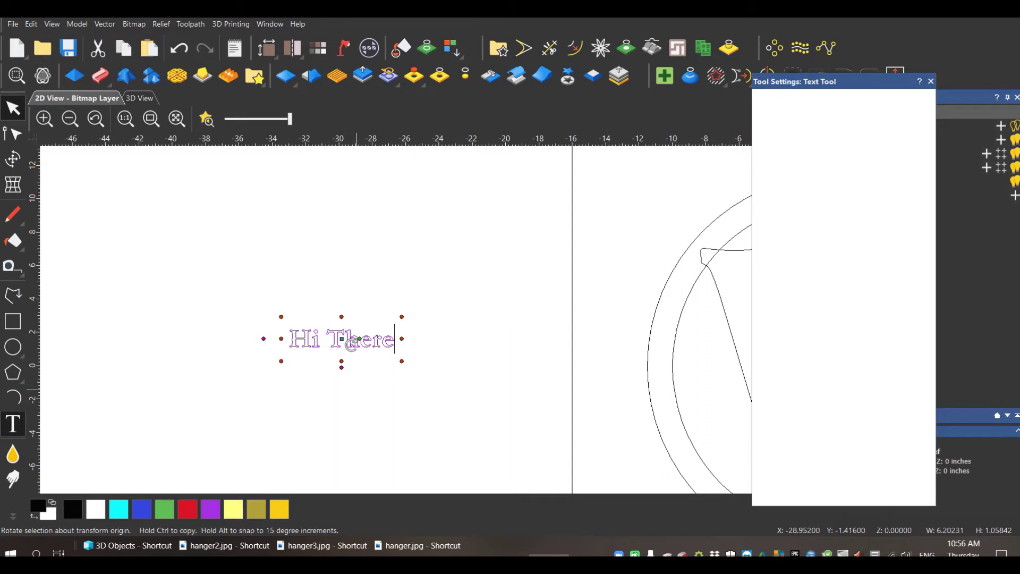
{"action": "key", "text": "BackSpace"}
{"action": "key", "text": "BackSpace"}
{"action": "key", "text": "BackSpace"}
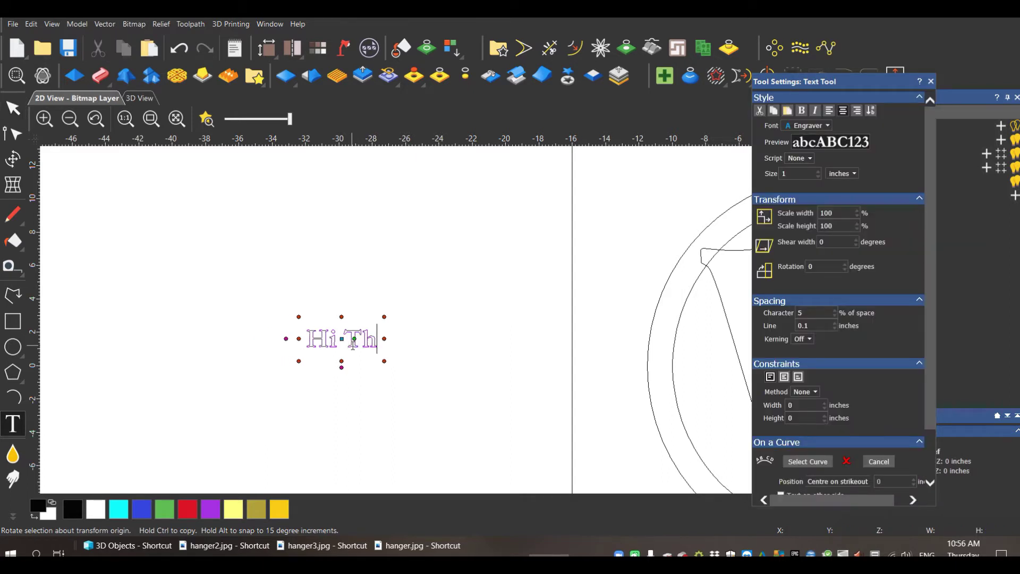
{"action": "type", "text": "are"}
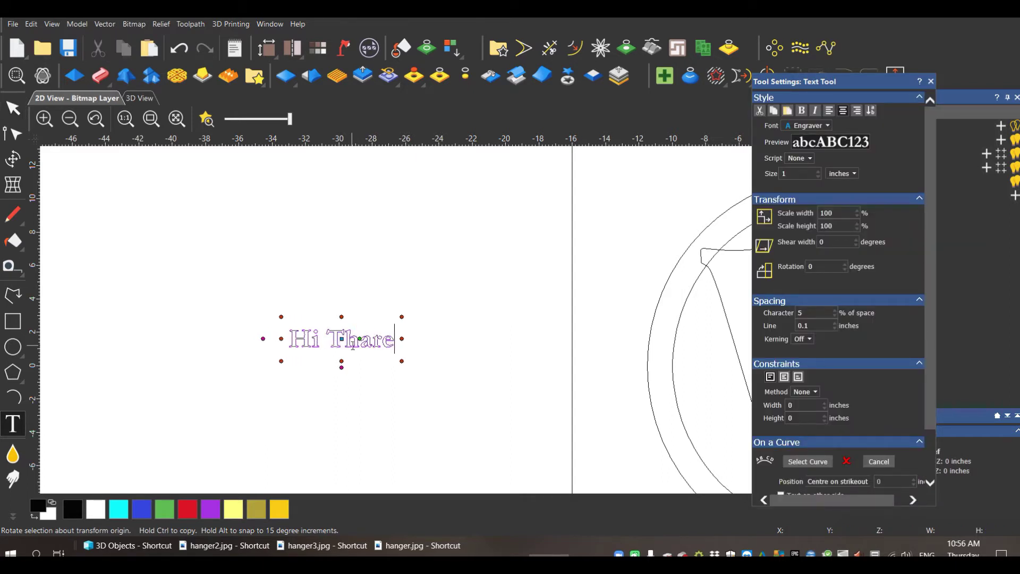
{"action": "scroll", "coordinate": [919, 487], "scroll_direction": "down", "scroll_amount": 2}
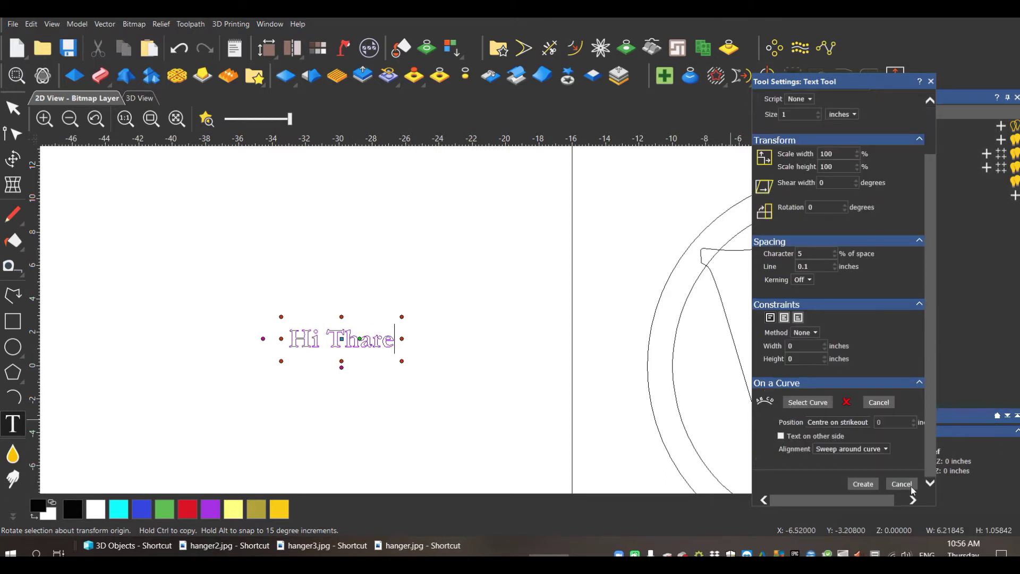
{"action": "left_click", "coordinate": [863, 483]}
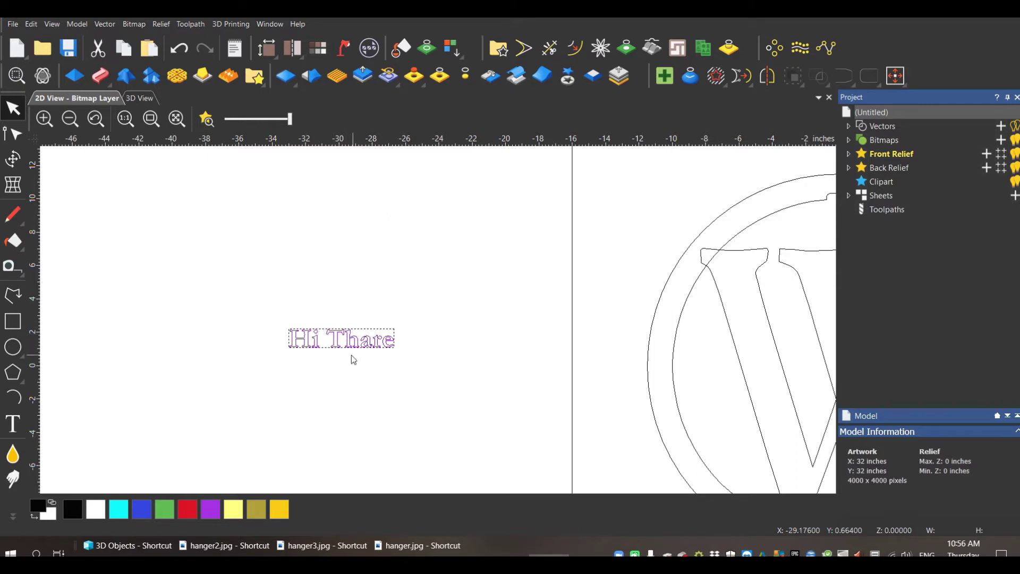
Fully ungroup the "Hi Thare" text and move the word "Thare" below "Hi".
{"action": "right_click", "coordinate": [350, 339]}
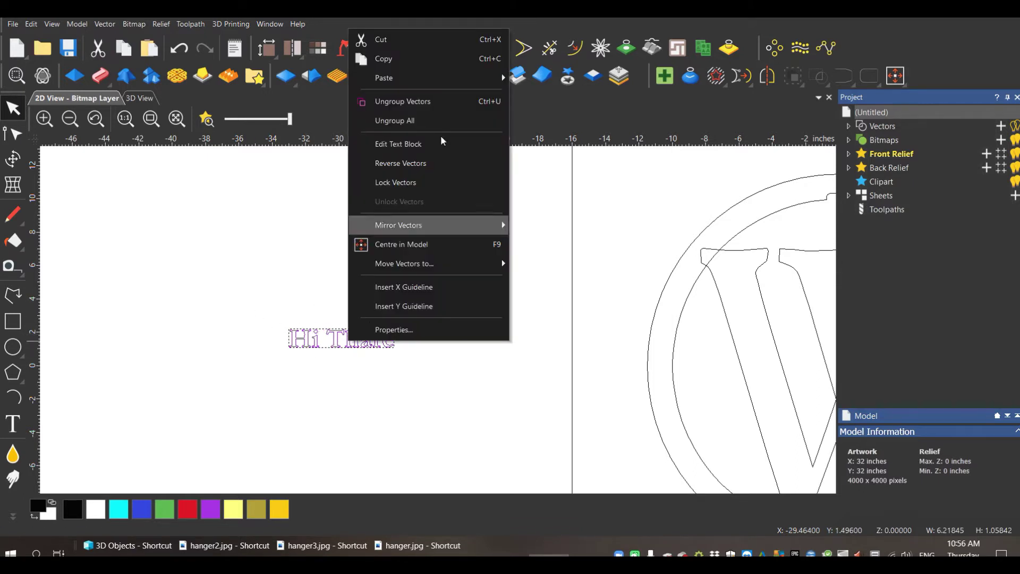
{"action": "left_click", "coordinate": [428, 122]}
{"action": "left_click", "coordinate": [415, 415]}
{"action": "left_click_drag", "start_coordinate": [426, 300], "coordinate": [307, 381]}
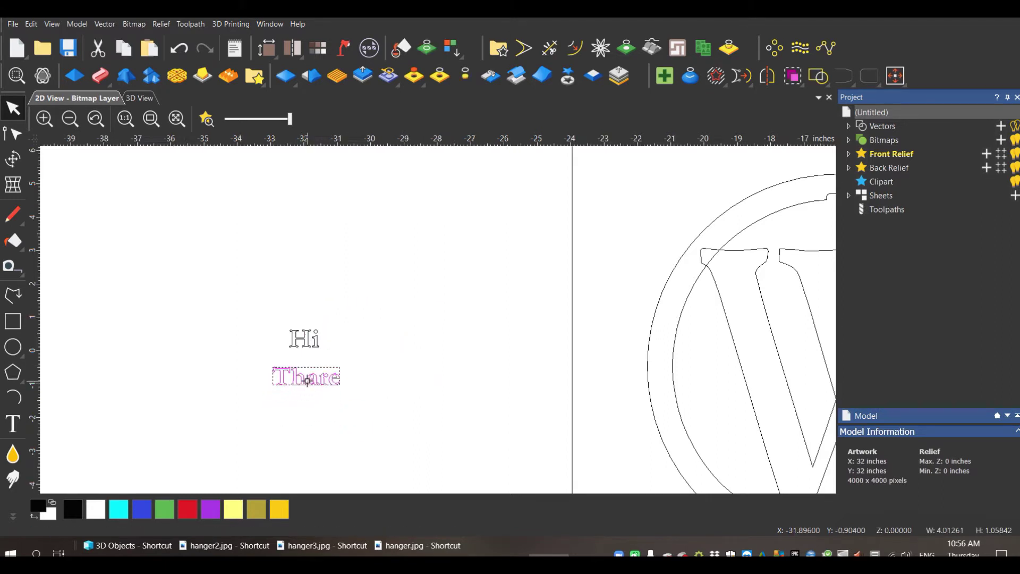
{"action": "scroll", "coordinate": [307, 380], "scroll_direction": "up", "scroll_amount": 3}
{"action": "scroll", "coordinate": [305, 381], "scroll_direction": "down", "scroll_amount": 3}
{"action": "scroll", "coordinate": [351, 349], "scroll_direction": "up", "scroll_amount": 2}
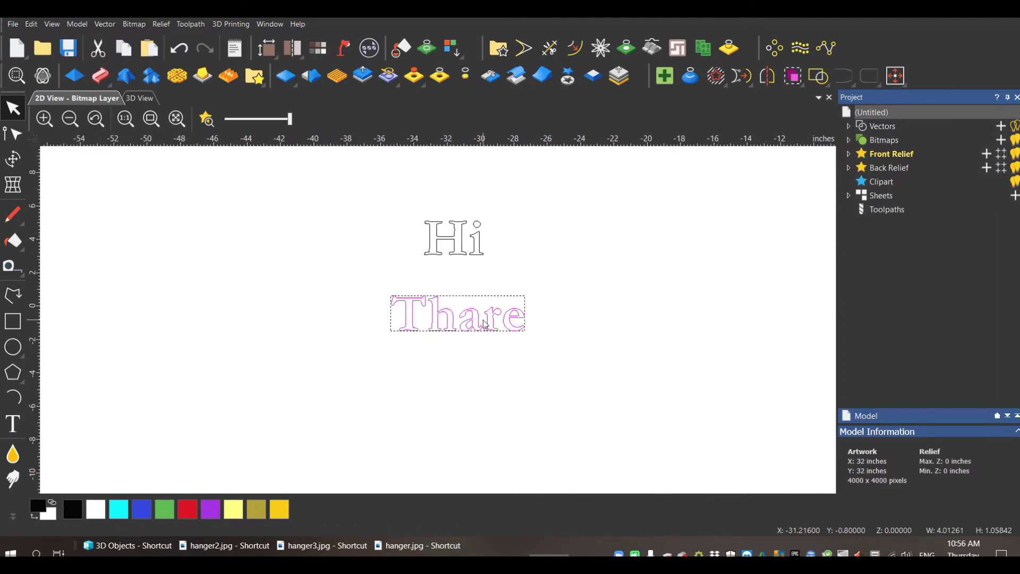
Select both sample words "Hi" and "Thare" together and delete them.
{"action": "scroll", "coordinate": [503, 312], "scroll_direction": "down", "scroll_amount": 3}
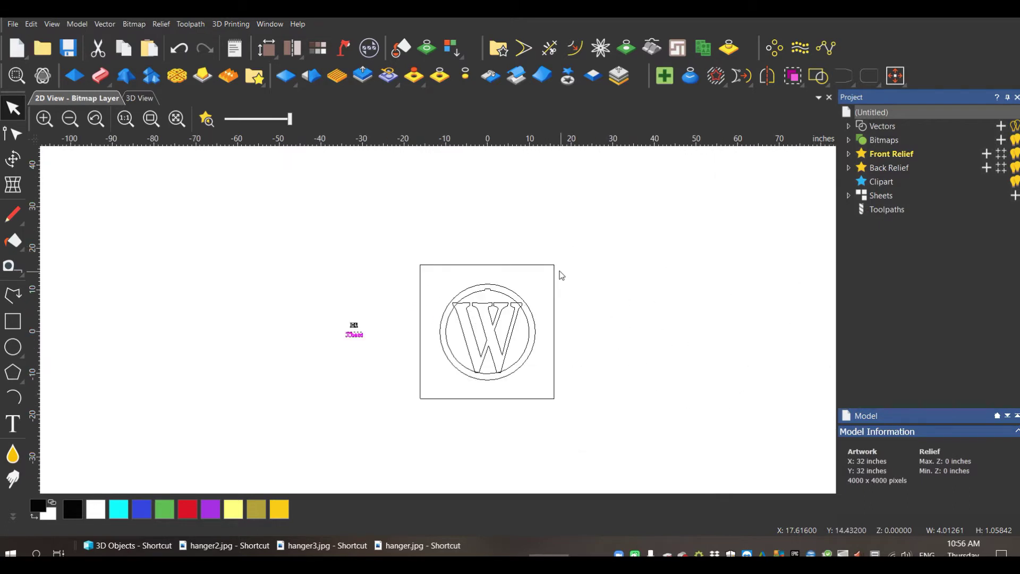
{"action": "left_click", "coordinate": [354, 324], "text": "shift"}
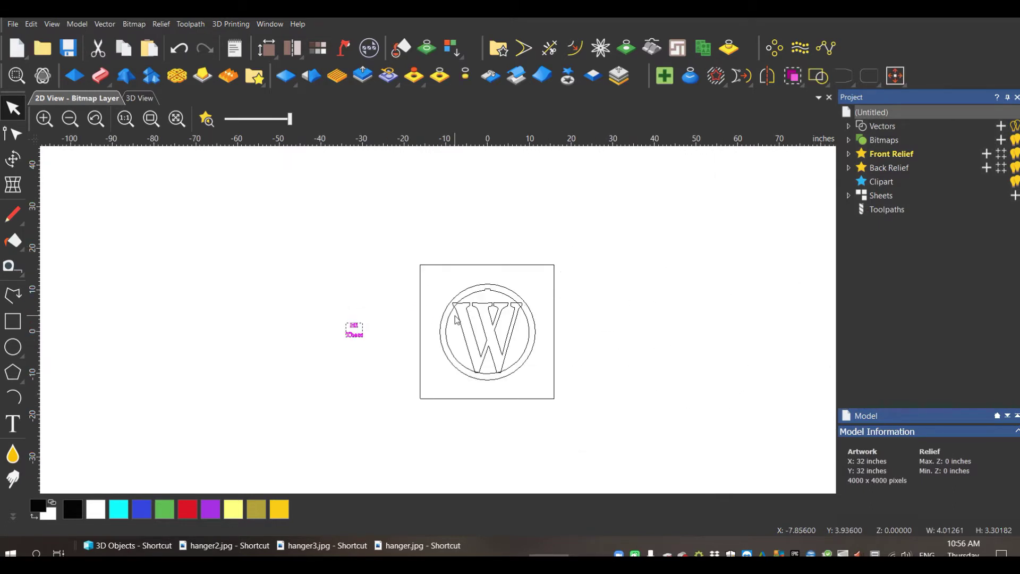
{"action": "scroll", "coordinate": [455, 318], "scroll_direction": "up", "scroll_amount": 2}
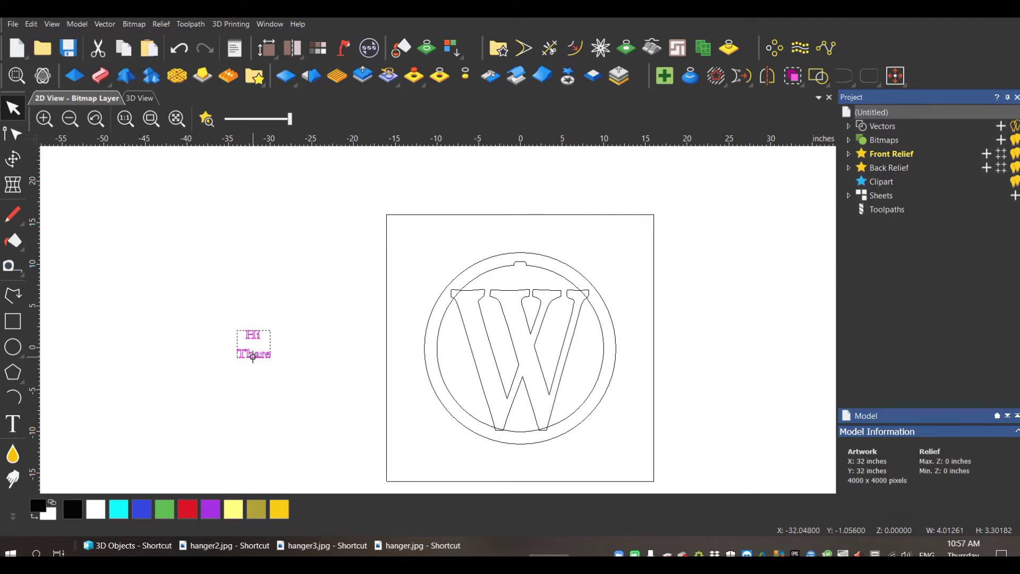
{"action": "scroll", "coordinate": [247, 357], "scroll_direction": "up", "scroll_amount": 3}
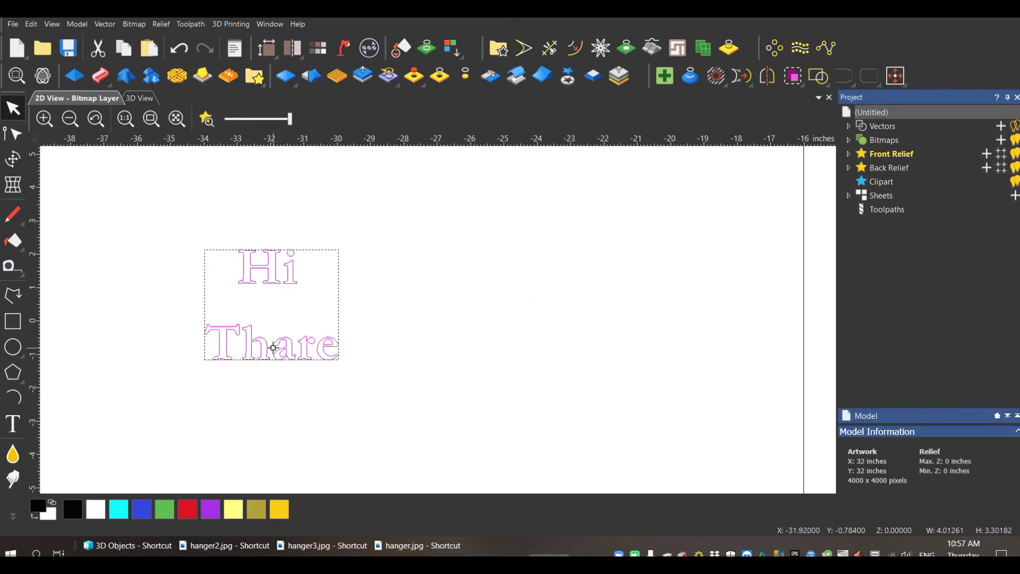
{"action": "scroll", "coordinate": [273, 348], "scroll_direction": "down", "scroll_amount": 2}
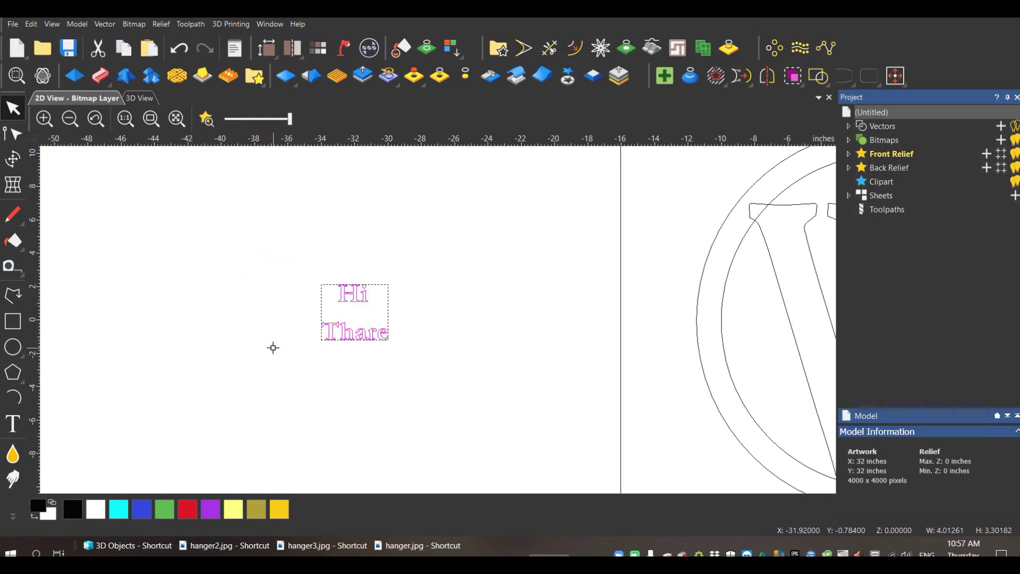
{"action": "scroll", "coordinate": [403, 355], "scroll_direction": "down", "scroll_amount": 4}
{"action": "scroll", "coordinate": [712, 307], "scroll_direction": "up", "scroll_amount": 2}
{"action": "scroll", "coordinate": [708, 305], "scroll_direction": "down", "scroll_amount": 2}
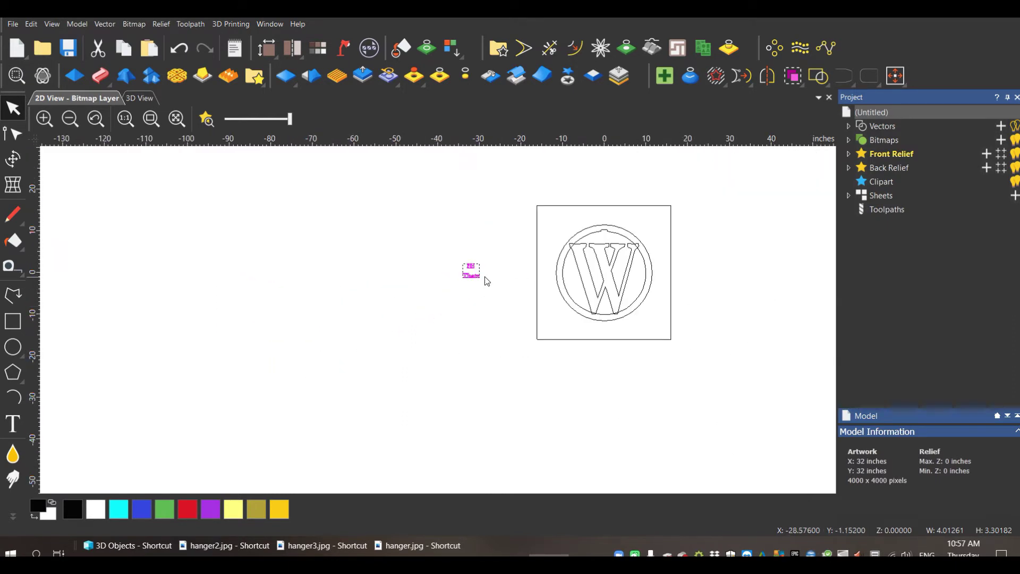
{"action": "scroll", "coordinate": [487, 281], "scroll_direction": "up", "scroll_amount": 5}
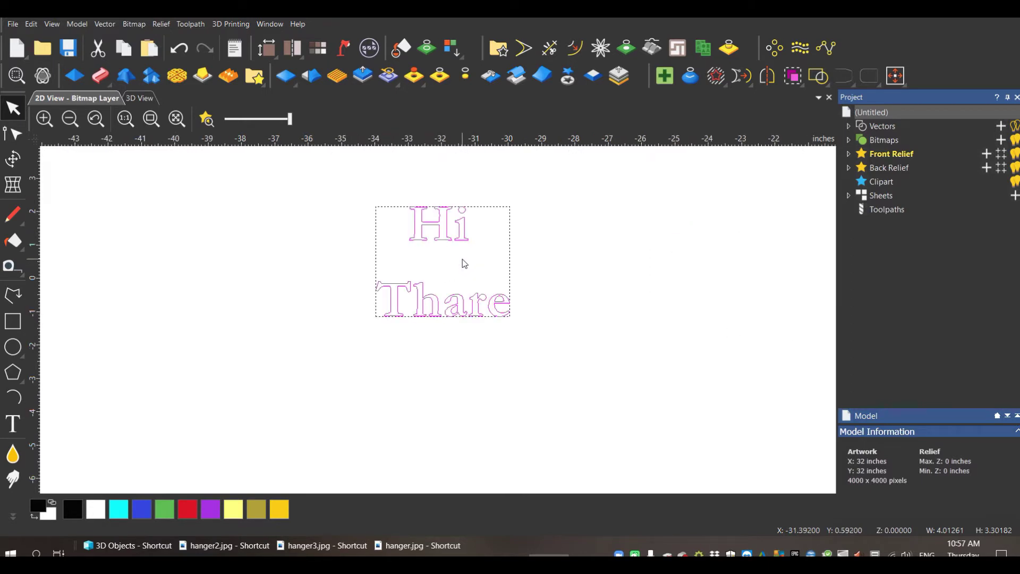
{"action": "scroll", "coordinate": [464, 263], "scroll_direction": "down", "scroll_amount": 4}
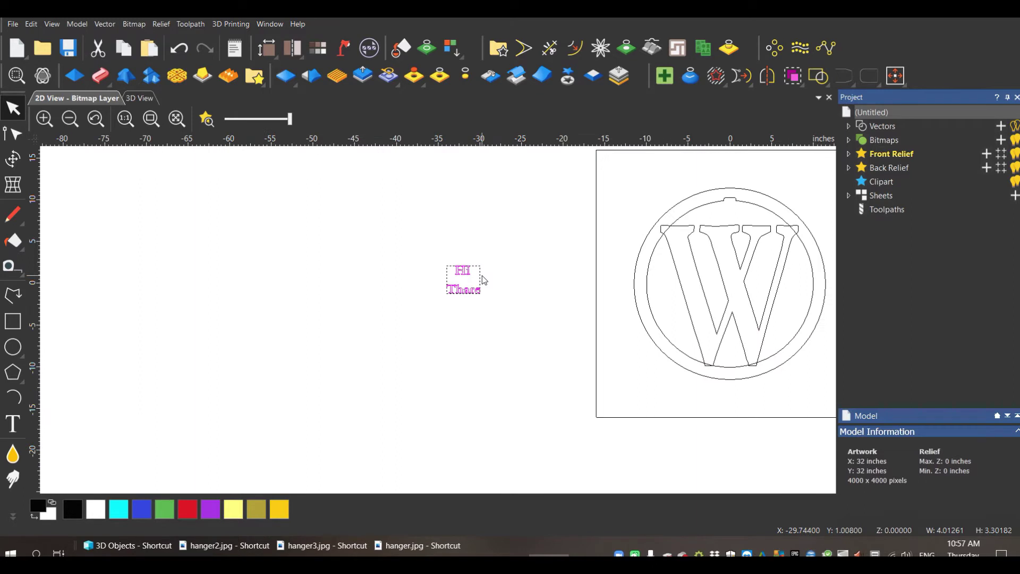
{"action": "key", "text": "Delete"}
Trim the W's two outer upper serifs and the crossing inner-circle segments so the letter opens into the ring, with auto join on.
{"action": "scroll", "coordinate": [473, 326], "scroll_direction": "down", "scroll_amount": 3}
{"action": "scroll", "coordinate": [558, 239], "scroll_direction": "up", "scroll_amount": 6}
{"action": "left_click_drag", "start_coordinate": [562, 236], "coordinate": [520, 265]}
{"action": "scroll", "coordinate": [544, 257], "scroll_direction": "down", "scroll_amount": 3}
{"action": "scroll", "coordinate": [450, 276], "scroll_direction": "up", "scroll_amount": 3}
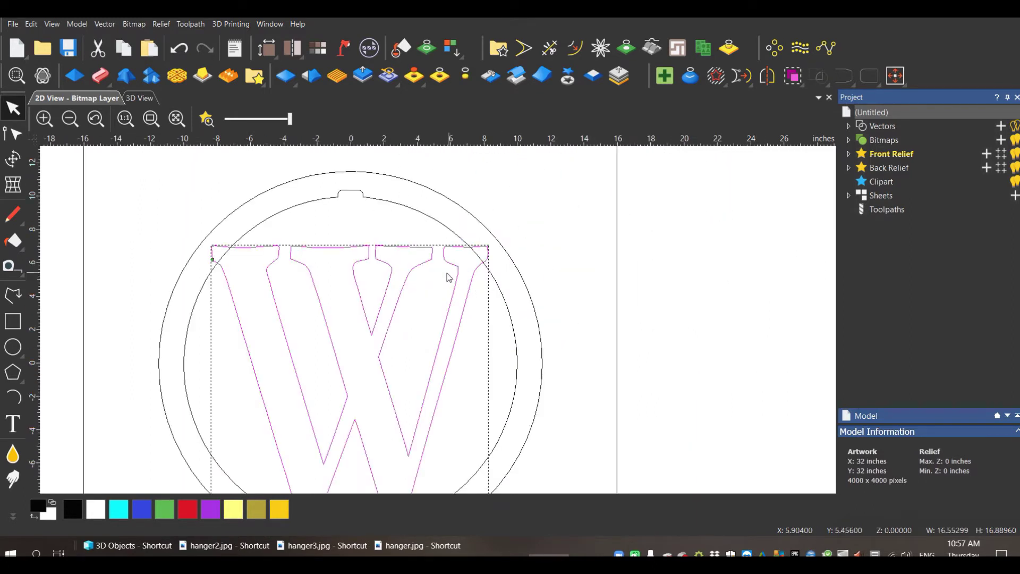
{"action": "left_click", "coordinate": [548, 217]}
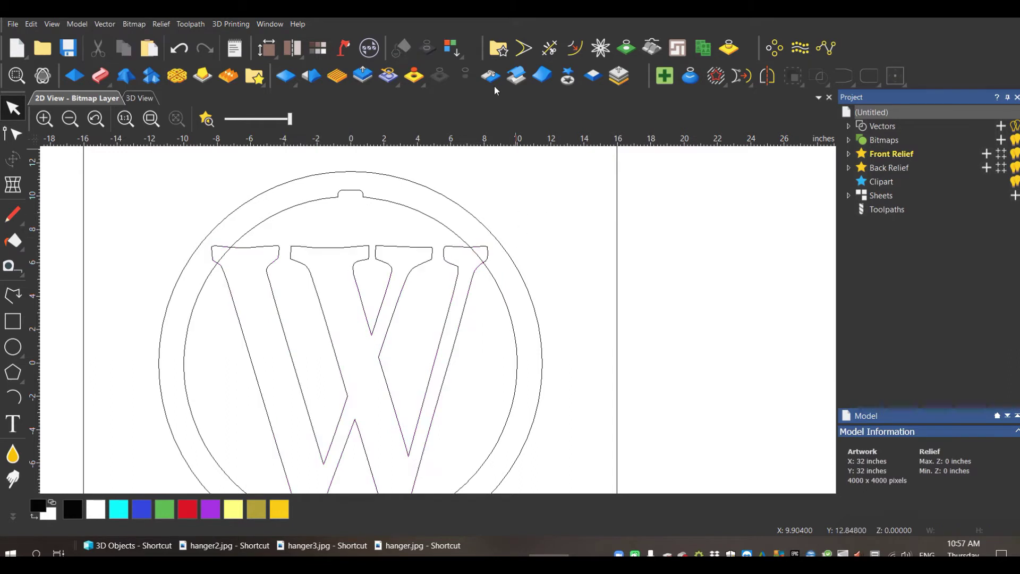
{"action": "left_click", "coordinate": [549, 48]}
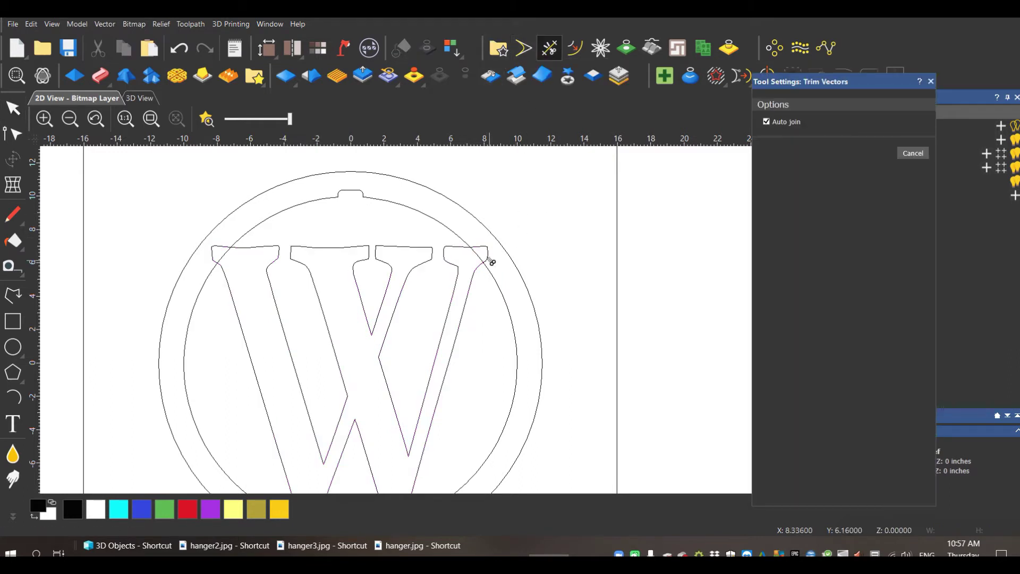
{"action": "left_click", "coordinate": [486, 249]}
{"action": "left_click", "coordinate": [477, 254]}
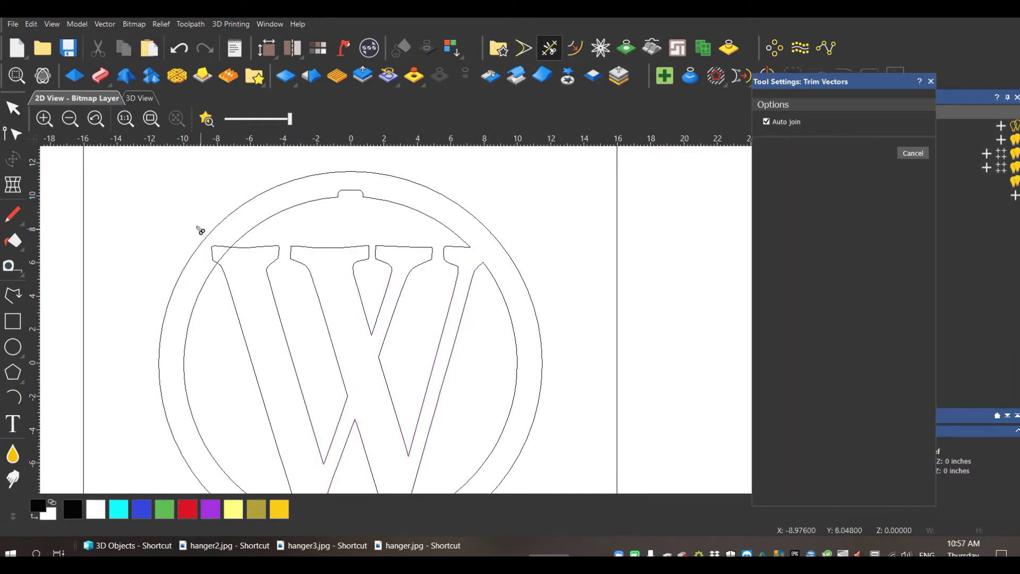
{"action": "left_click", "coordinate": [223, 258]}
{"action": "left_click", "coordinate": [213, 256]}
Trim both feet of the W and the inner-circle segments between their sides so they merge with the ring.
{"action": "scroll", "coordinate": [270, 327], "scroll_direction": "down", "scroll_amount": 2}
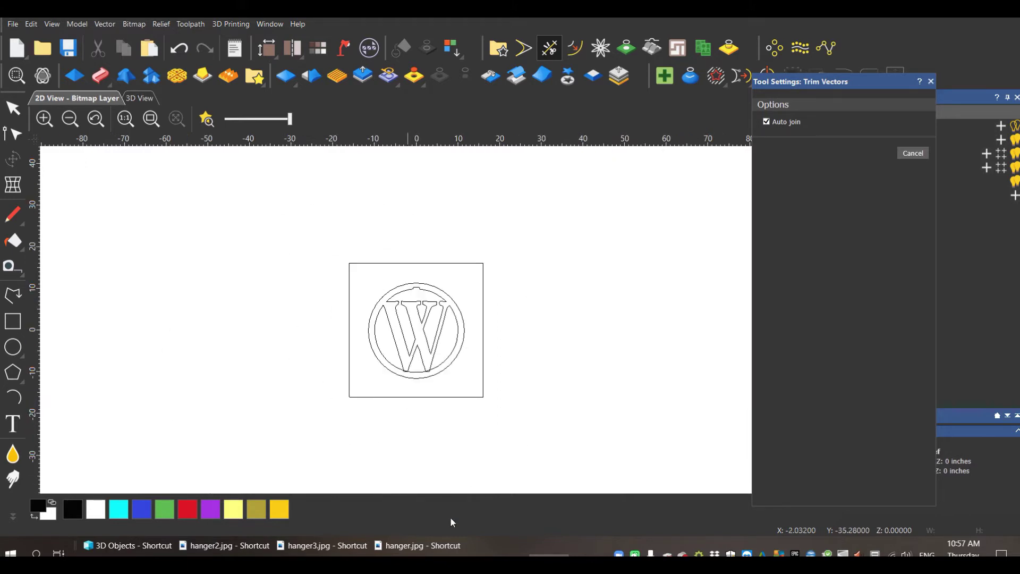
{"action": "scroll", "coordinate": [438, 373], "scroll_direction": "up", "scroll_amount": 5}
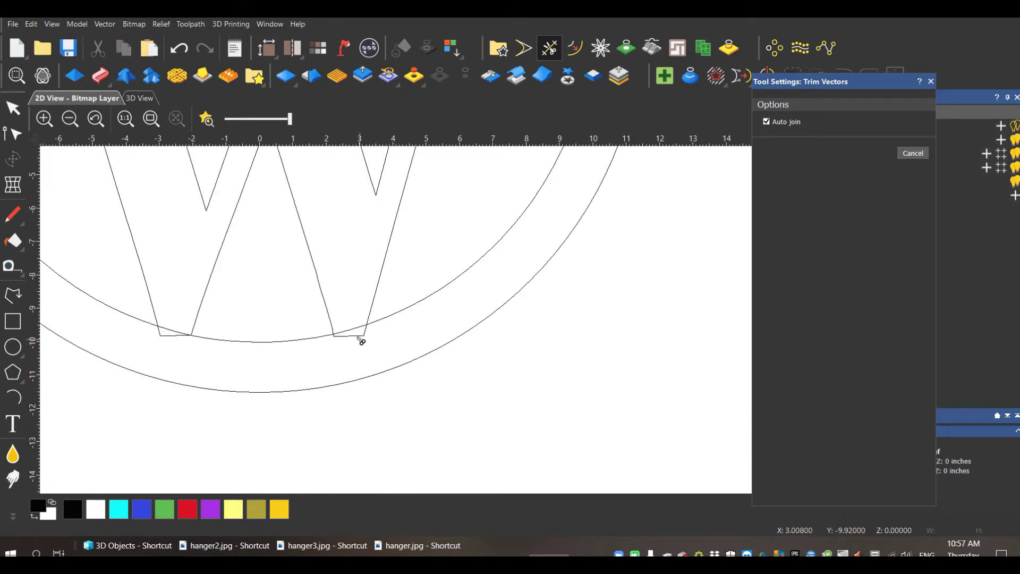
{"action": "left_click", "coordinate": [354, 338]}
{"action": "left_click", "coordinate": [342, 333]}
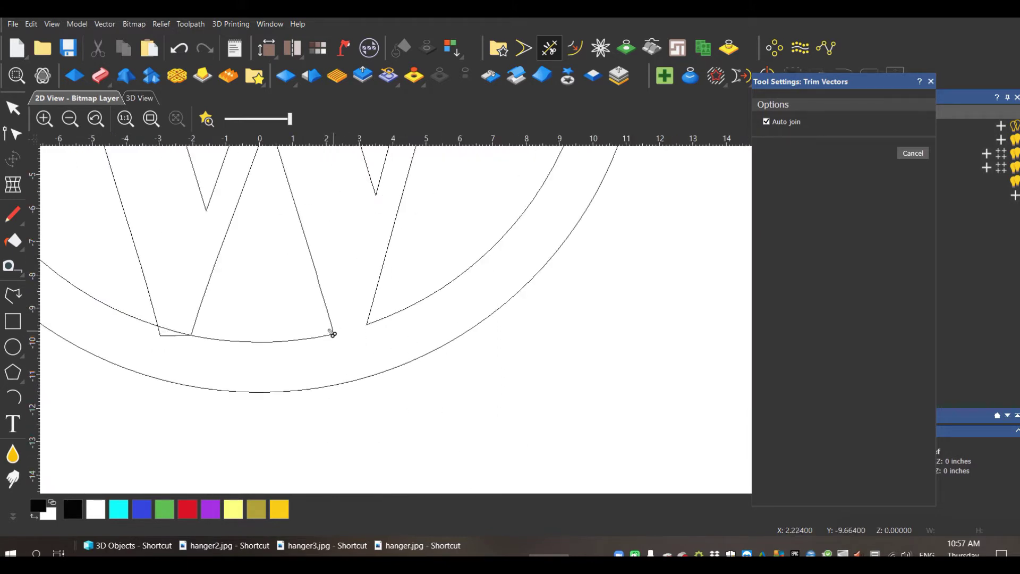
{"action": "left_click", "coordinate": [165, 337]}
{"action": "scroll", "coordinate": [209, 327], "scroll_direction": "down", "scroll_amount": 7}
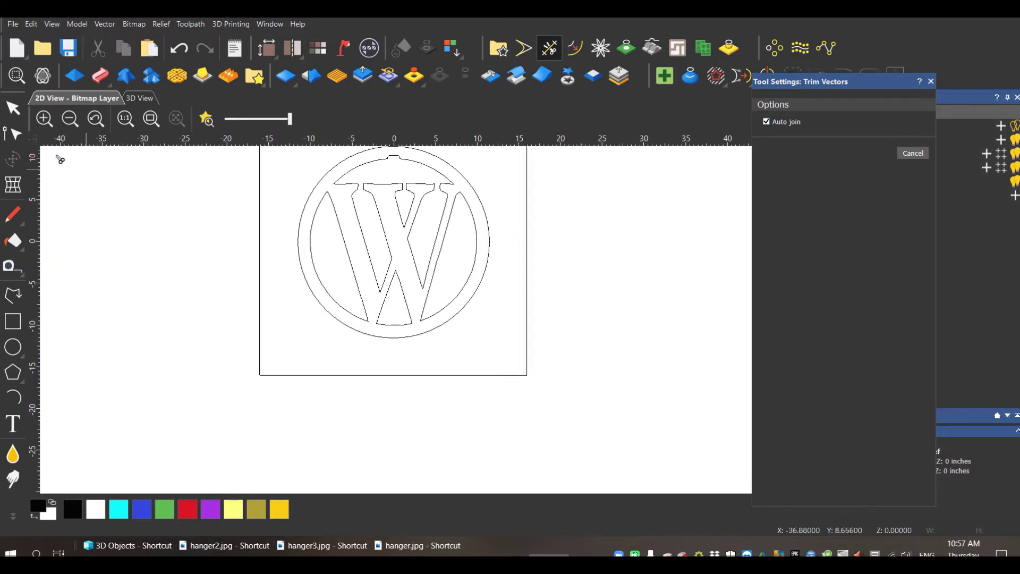
{"action": "left_click", "coordinate": [10, 110]}
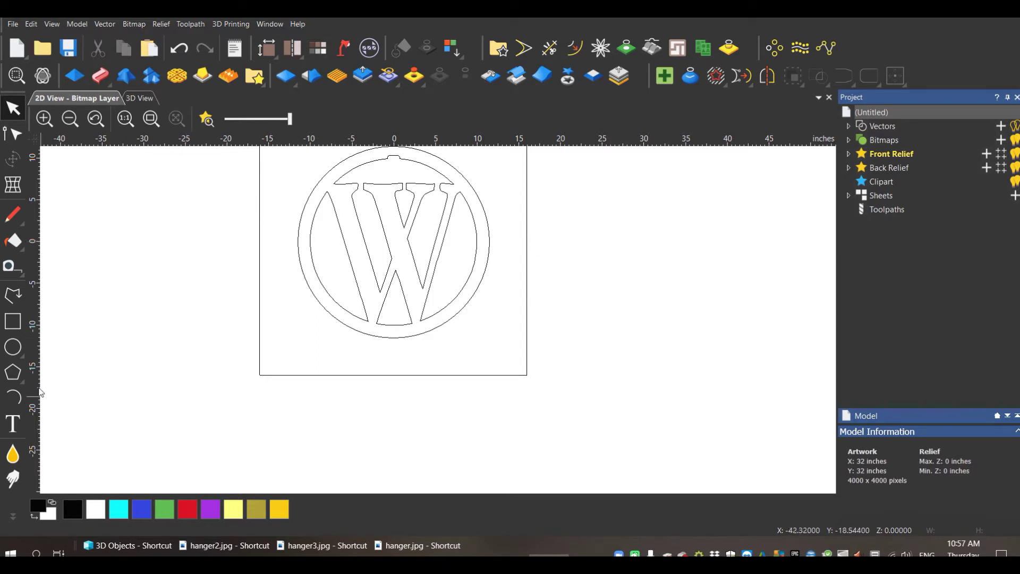
Create a 23 by 0.5 inch rectangle centred at 0, 0 and move this bar outside the artboard, beside the ring.
{"action": "left_click", "coordinate": [13, 321]}
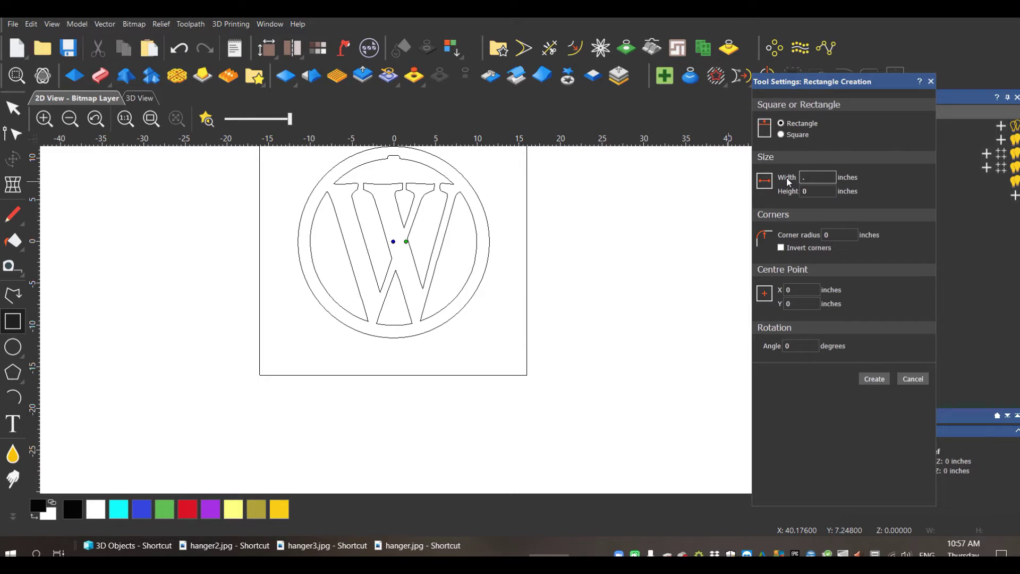
{"action": "type", "text": "23.5"}
{"action": "key", "text": "BackSpace"}
{"action": "key", "text": "BackSpace"}
{"action": "key", "text": "Tab"}
{"action": "type", "text": ".5"}
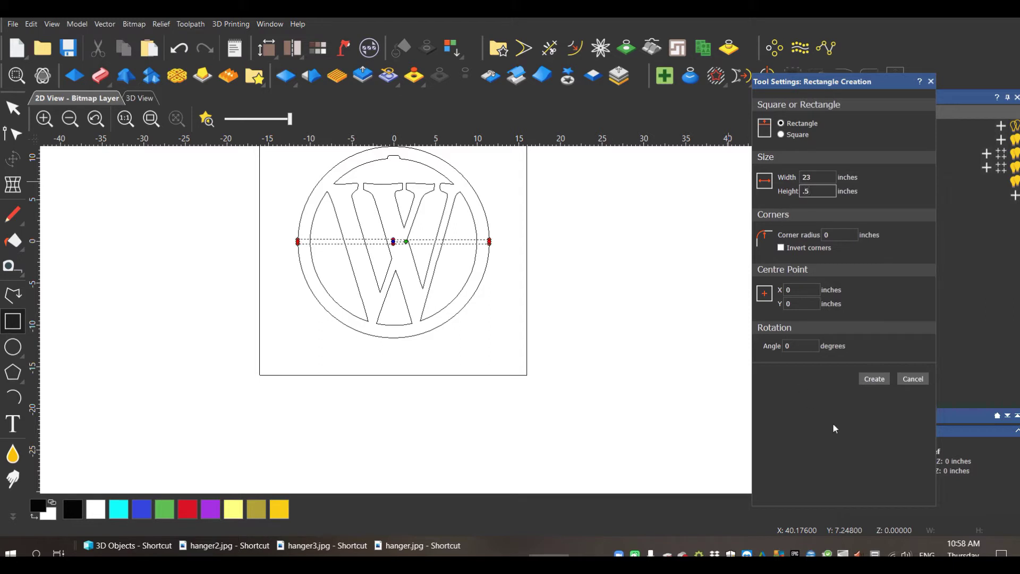
{"action": "left_click", "coordinate": [873, 379]}
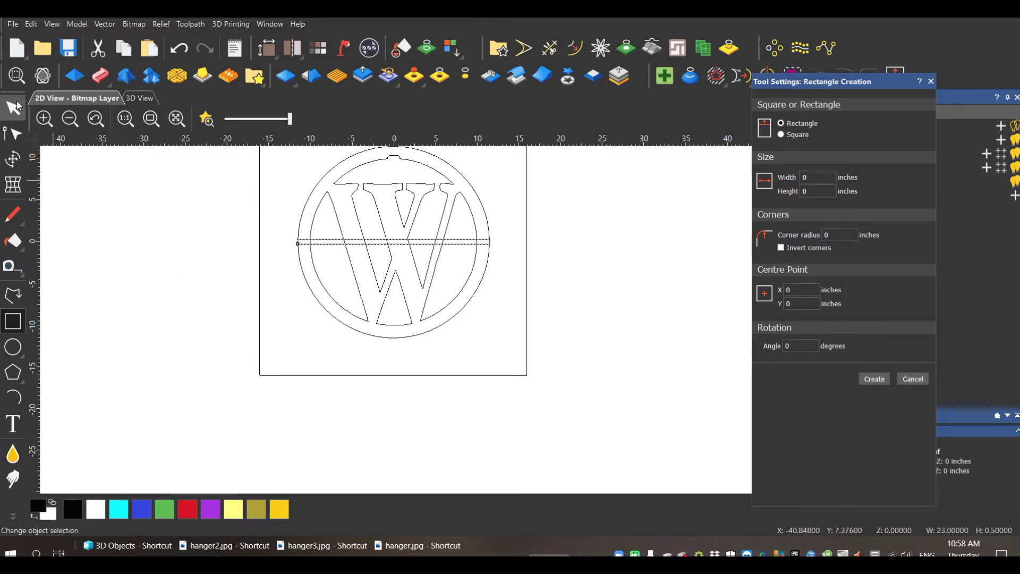
{"action": "key", "text": "Escape"}
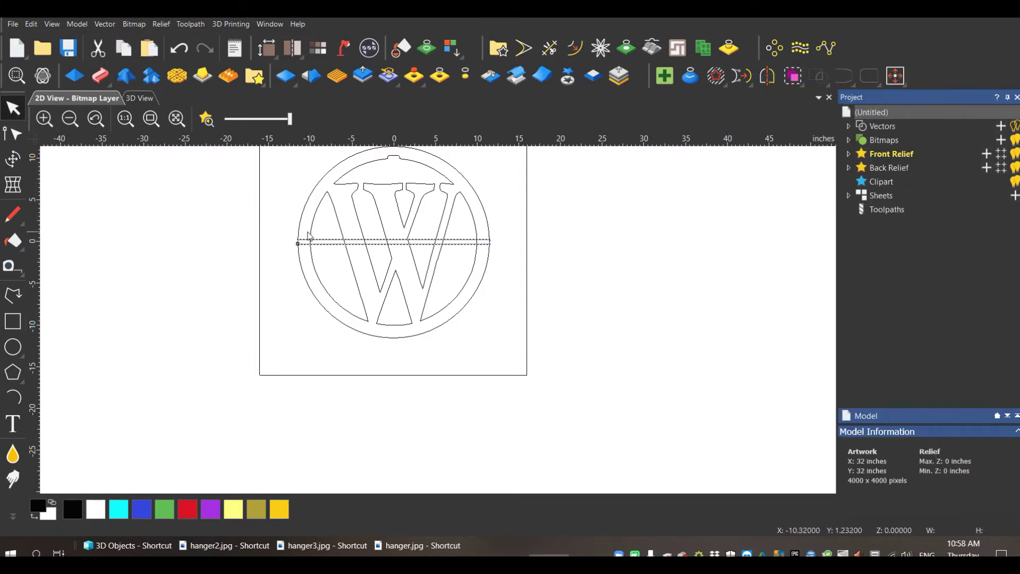
{"action": "left_click_drag", "start_coordinate": [324, 244], "coordinate": [633, 238]}
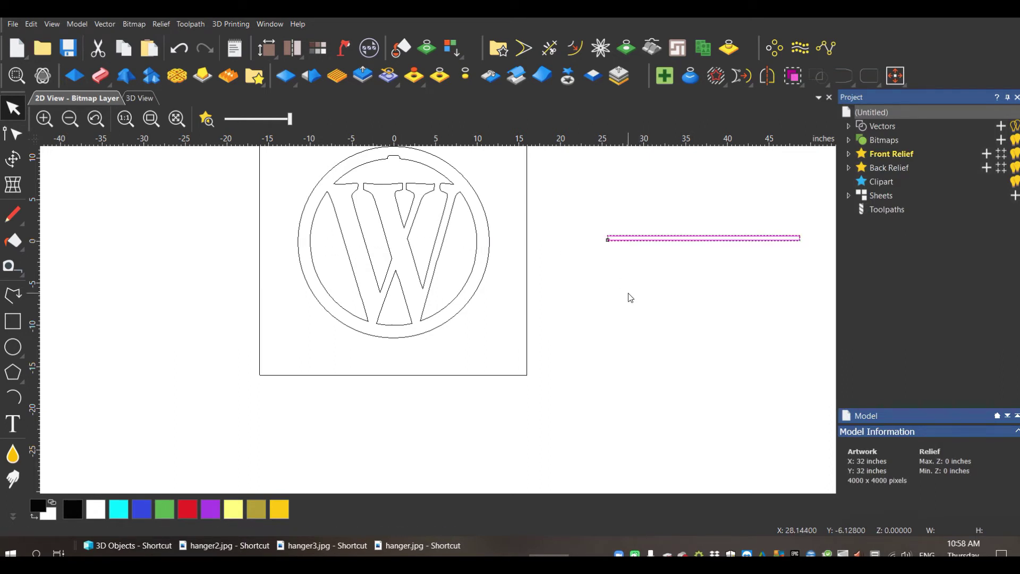
{"action": "left_click", "coordinate": [629, 296]}
Create a 3.5 by 3.5 inch square centred at 0, 0 as a spacer.
{"action": "left_click", "coordinate": [12, 321]}
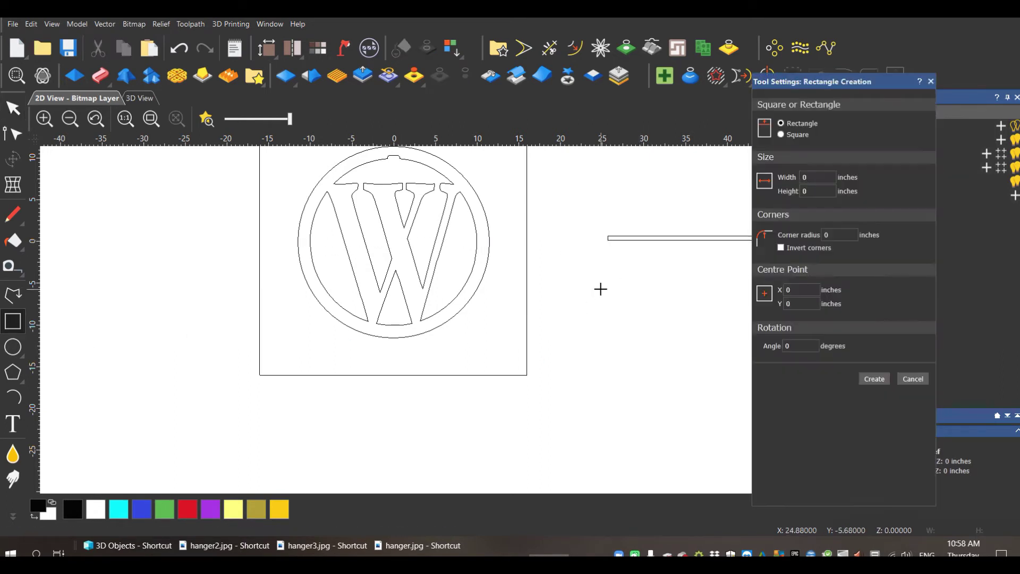
{"action": "left_click", "coordinate": [807, 178]}
{"action": "type", "text": ".3"}
{"action": "key", "text": "BackSpace"}
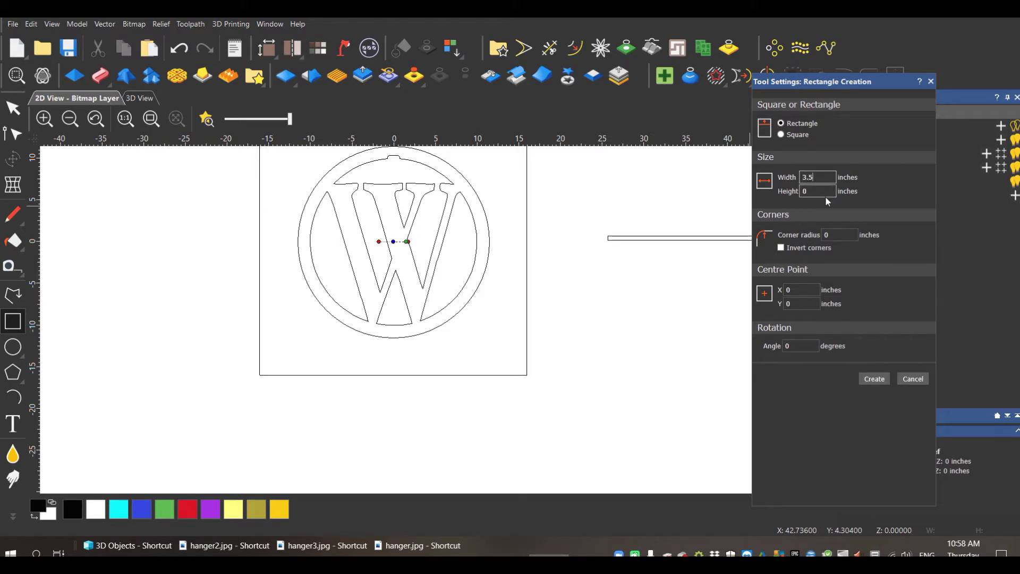
{"action": "type", "text": "3.5"}
{"action": "left_click", "coordinate": [873, 378]}
{"action": "key", "text": "Escape"}
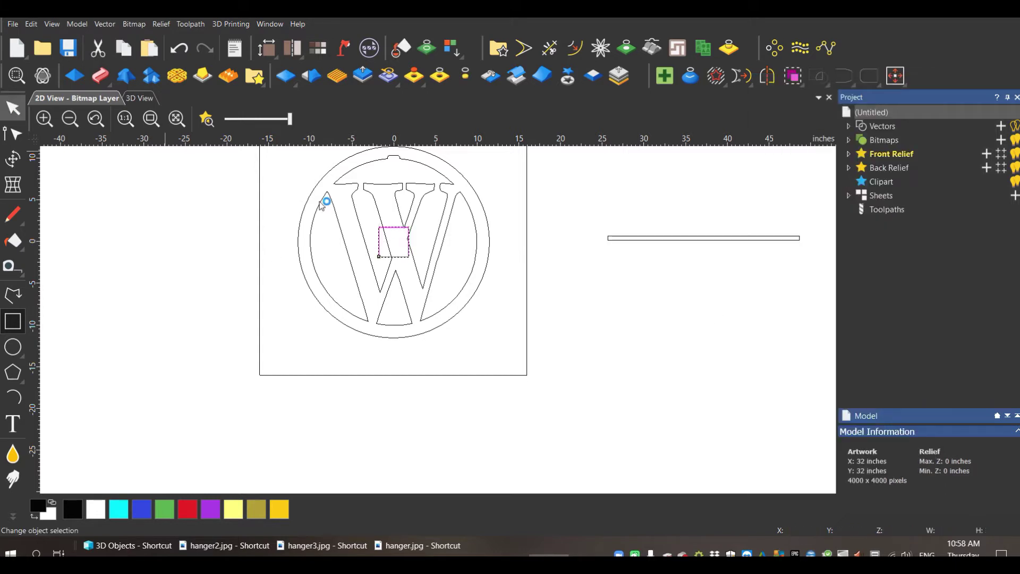
Move the square under the bar's left end, with their left edges aligned and its top edge on the bar's lower edge.
{"action": "left_click_drag", "start_coordinate": [378, 253], "coordinate": [609, 254]}
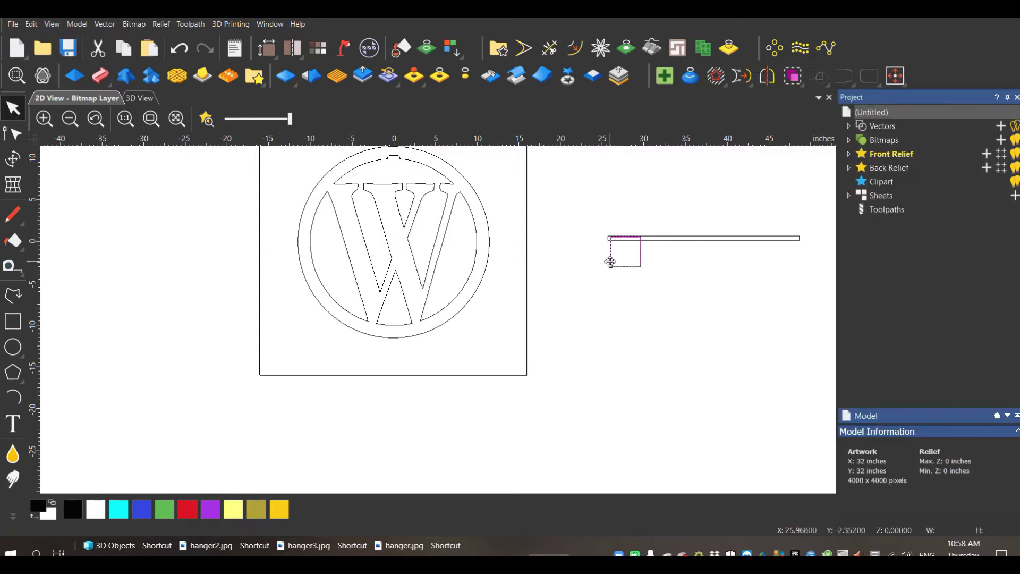
{"action": "scroll", "coordinate": [624, 234], "scroll_direction": "up", "scroll_amount": 8}
{"action": "key", "text": "Left"}
{"action": "key", "text": "Left"}
{"action": "key", "text": "Left"}
{"action": "key", "text": "Left"}
{"action": "key", "text": "Left"}
{"action": "key", "text": "Left"}
{"action": "key", "text": "Left"}
{"action": "key", "text": "Left"}
{"action": "key", "text": "Left"}
{"action": "key", "text": "Left"}
{"action": "key", "text": "Left"}
{"action": "key", "text": "Left"}
{"action": "key", "text": "Left"}
{"action": "key", "text": "Left"}
{"action": "key", "text": "Left"}
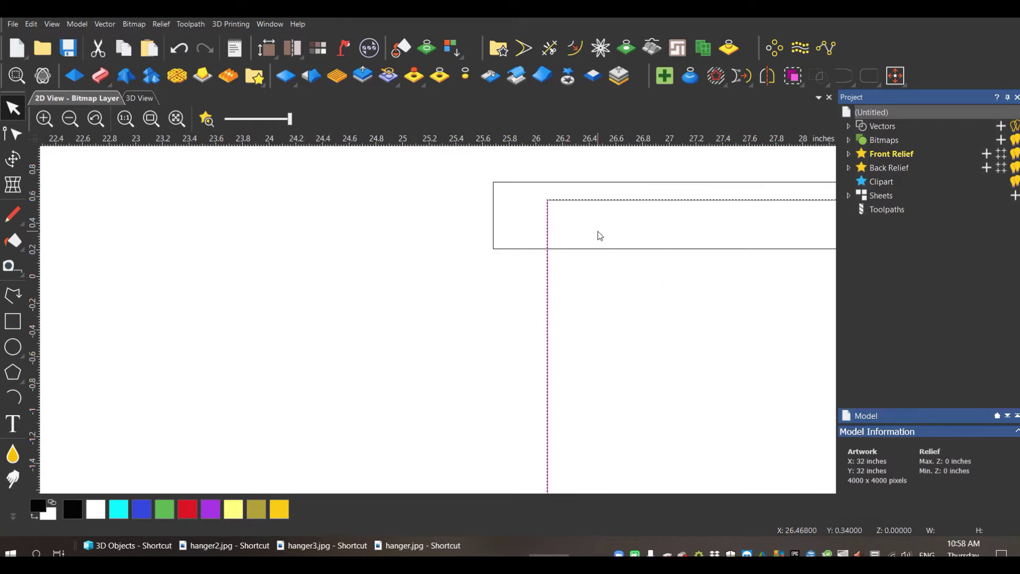
{"action": "key", "text": "Left"}
{"action": "key", "text": "Left"}
{"action": "key", "text": "Left"}
{"action": "key", "text": "Left"}
{"action": "key", "text": "Left"}
{"action": "key", "text": "Left"}
{"action": "key", "text": "Left"}
{"action": "key", "text": "Left"}
{"action": "key", "text": "Left"}
{"action": "key", "text": "Left"}
{"action": "key", "text": "Left"}
{"action": "key", "text": "Left"}
{"action": "key", "text": "Left"}
{"action": "key", "text": "Left"}
{"action": "key", "text": "Left"}
{"action": "key", "text": "Left"}
{"action": "key", "text": "Left"}
{"action": "key", "text": "Left"}
{"action": "key", "text": "Left"}
{"action": "key", "text": "Left"}
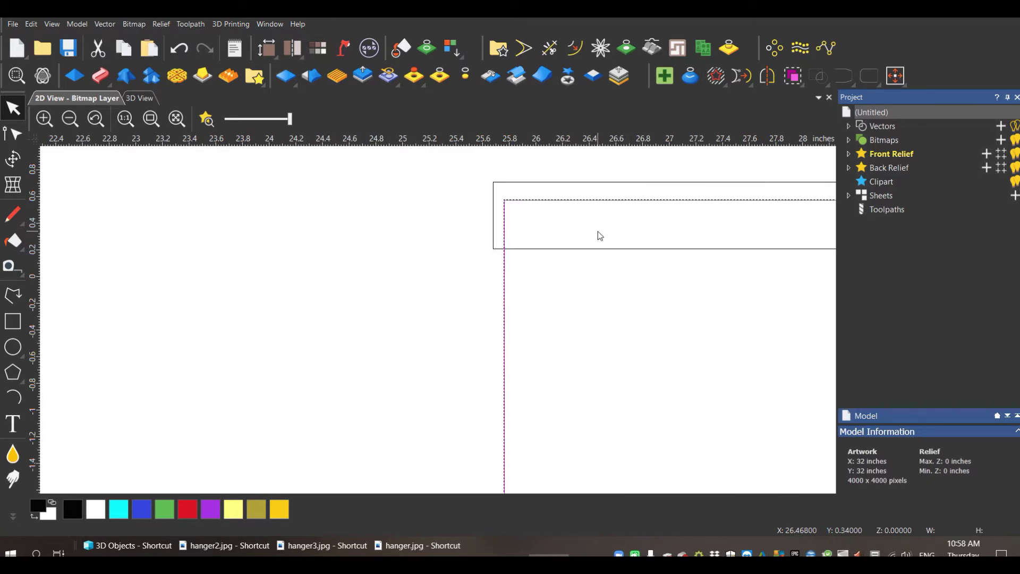
{"action": "key", "text": "Down"}
{"action": "key", "text": "Down"}
{"action": "key", "text": "Down"}
{"action": "key", "text": "Down"}
{"action": "key", "text": "Down"}
{"action": "key", "text": "Down"}
{"action": "key", "text": "Down"}
{"action": "key", "text": "Down"}
{"action": "key", "text": "Down"}
{"action": "key", "text": "Down"}
{"action": "key", "text": "Down"}
{"action": "key", "text": "Down"}
{"action": "key", "text": "Down"}
{"action": "key", "text": "Down"}
{"action": "key", "text": "Down"}
{"action": "key", "text": "Down"}
{"action": "key", "text": "Down"}
{"action": "key", "text": "Down"}
{"action": "key", "text": "Down"}
{"action": "key", "text": "Down"}
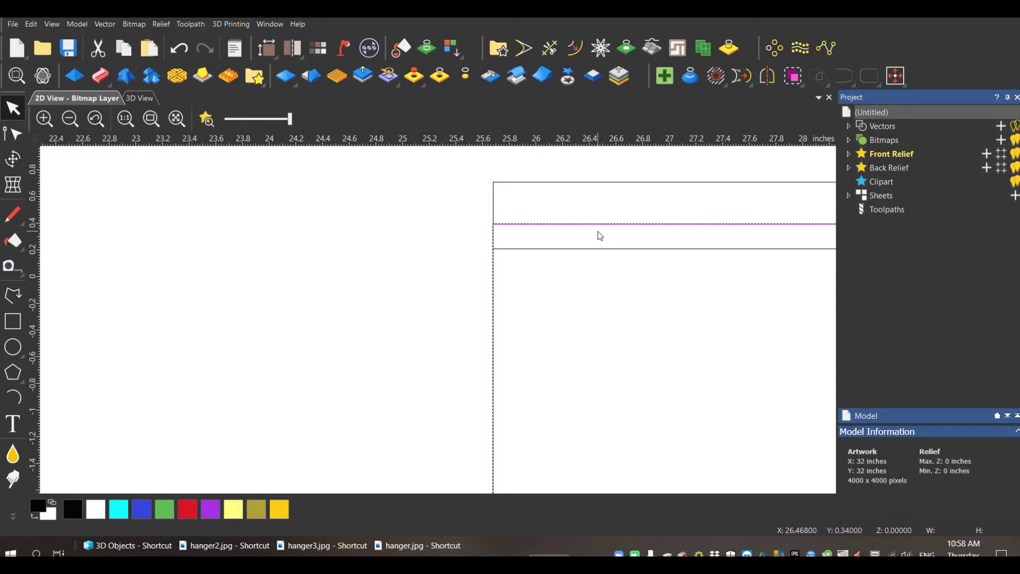
{"action": "key", "text": "Down"}
{"action": "key", "text": "Down"}
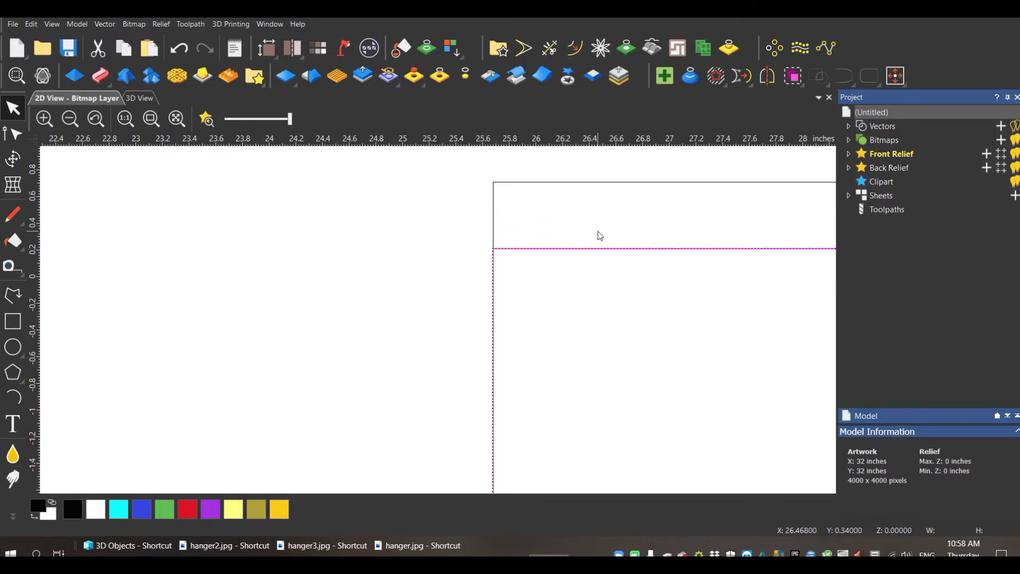
{"action": "left_click", "coordinate": [402, 279]}
{"action": "scroll", "coordinate": [489, 246], "scroll_direction": "down", "scroll_amount": 6}
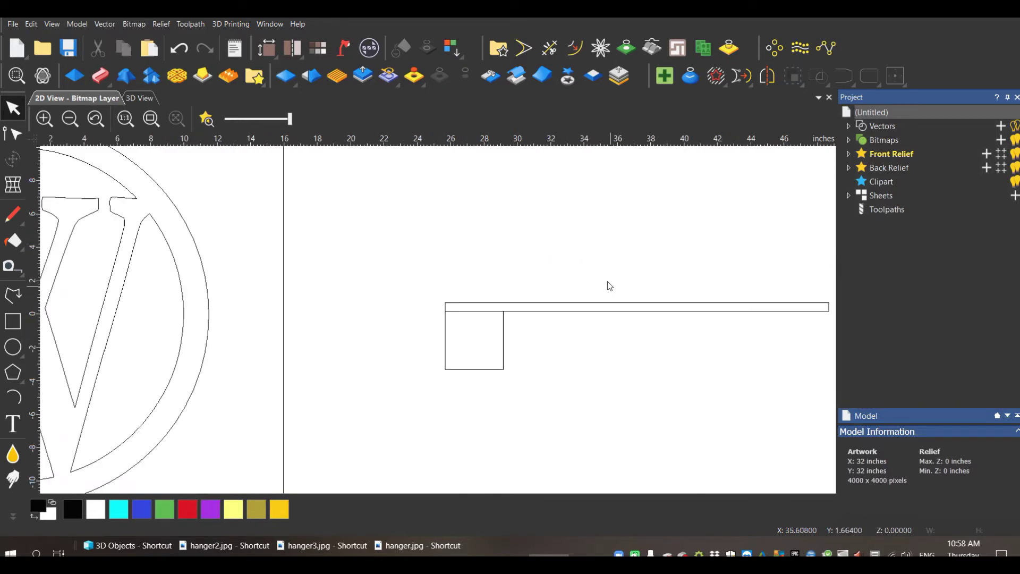
{"action": "left_click_drag", "start_coordinate": [610, 291], "coordinate": [568, 345]}
{"action": "key", "text": "Down"}
{"action": "key", "text": "Down"}
{"action": "key", "text": "Down"}
{"action": "key", "text": "Down"}
{"action": "key", "text": "Down"}
{"action": "key", "text": "Down"}
{"action": "key", "text": "Down"}
{"action": "key", "text": "Down"}
{"action": "key", "text": "Down"}
{"action": "key", "text": "Down"}
{"action": "key", "text": "Down"}
{"action": "key", "text": "Down"}
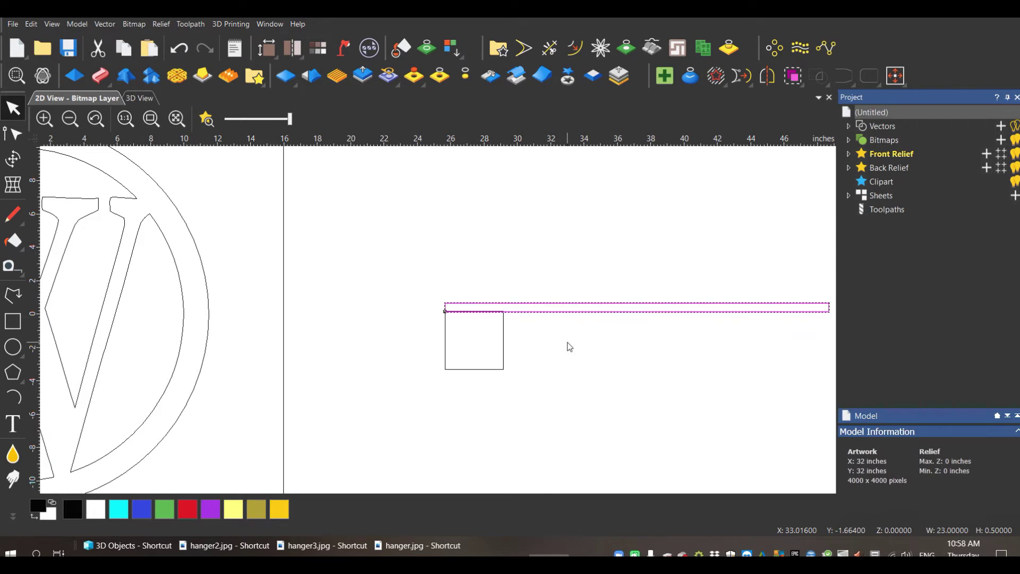
{"action": "key", "text": "ctrl+z"}
{"action": "key", "text": "ctrl+z"}
{"action": "key", "text": "ctrl+z"}
{"action": "key", "text": "ctrl+z"}
{"action": "key", "text": "ctrl+z"}
{"action": "key", "text": "ctrl+z"}
{"action": "key", "text": "ctrl+z"}
{"action": "key", "text": "ctrl+z"}
{"action": "key", "text": "ctrl+z"}
{"action": "key", "text": "ctrl+z"}
{"action": "key", "text": "ctrl+z"}
{"action": "key", "text": "ctrl+z"}
Duplicate the 23-inch bar and move the copy straight down until its top edge meets the square's bottom edge.
{"action": "left_click", "coordinate": [477, 314]}
{"action": "left_click", "coordinate": [486, 281]}
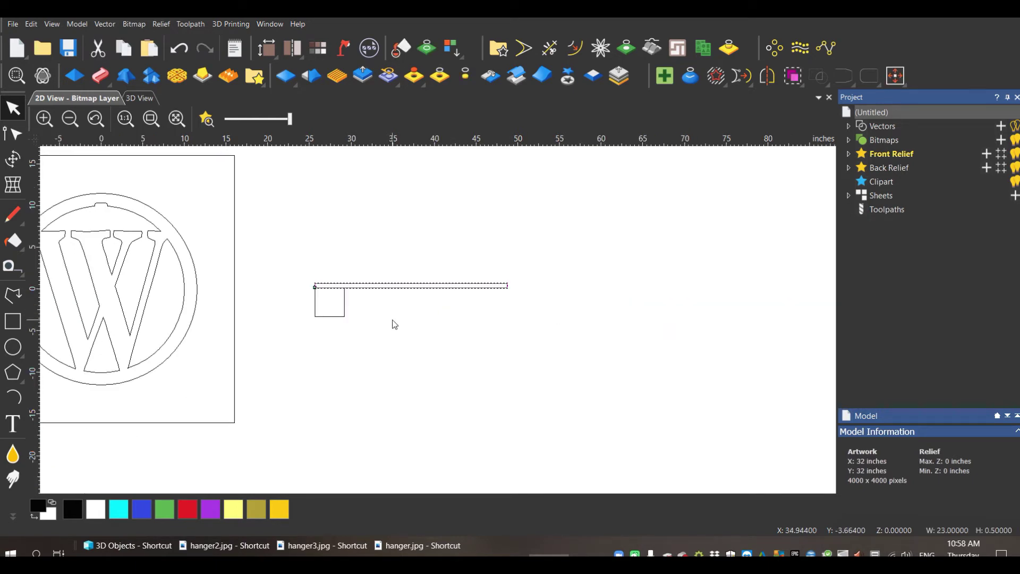
{"action": "key", "text": "Down"}
{"action": "key", "text": "Down"}
{"action": "key", "text": "Down"}
{"action": "key", "text": "Down"}
{"action": "key", "text": "Down"}
{"action": "key", "text": "Down"}
{"action": "key", "text": "Down"}
{"action": "key", "text": "Down"}
{"action": "key", "text": "Down"}
{"action": "key", "text": "Down"}
{"action": "key", "text": "Down"}
{"action": "key", "text": "Down"}
{"action": "key", "text": "Down"}
{"action": "key", "text": "Down"}
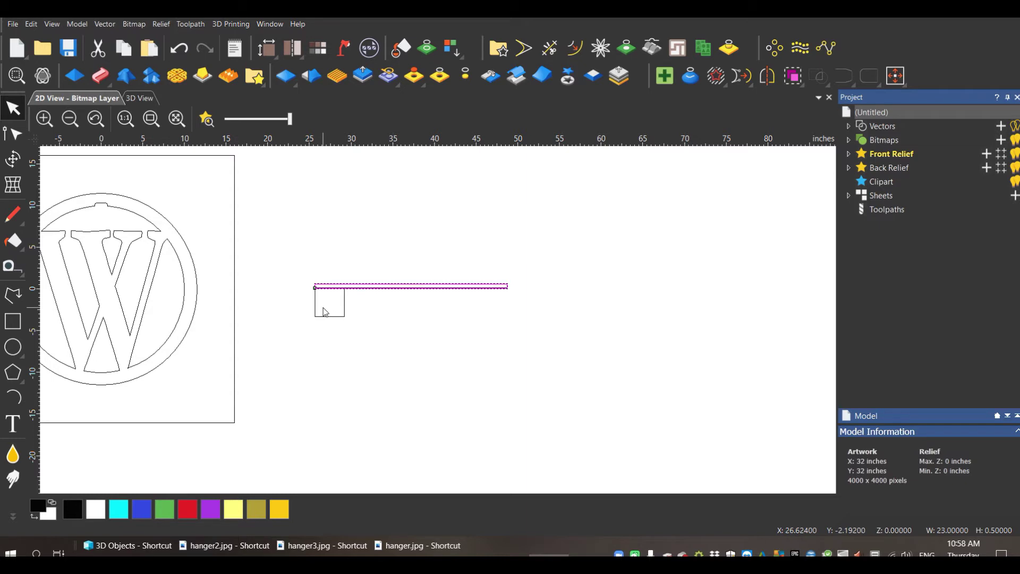
{"action": "key", "text": "Down"}
{"action": "key", "text": "Down"}
{"action": "key", "text": "Down"}
{"action": "key", "text": "Down"}
{"action": "key", "text": "Down"}
{"action": "key", "text": "Down"}
{"action": "key", "text": "Down"}
{"action": "key", "text": "Down"}
{"action": "key", "text": "Down"}
{"action": "key", "text": "Down"}
{"action": "key", "text": "Down"}
{"action": "key", "text": "Down"}
{"action": "key", "text": "Down"}
{"action": "key", "text": "Down"}
{"action": "key", "text": "Down"}
{"action": "key", "text": "Down"}
{"action": "key", "text": "Down"}
{"action": "key", "text": "Down"}
{"action": "key", "text": "Down"}
{"action": "scroll", "coordinate": [330, 314], "scroll_direction": "up", "scroll_amount": 5}
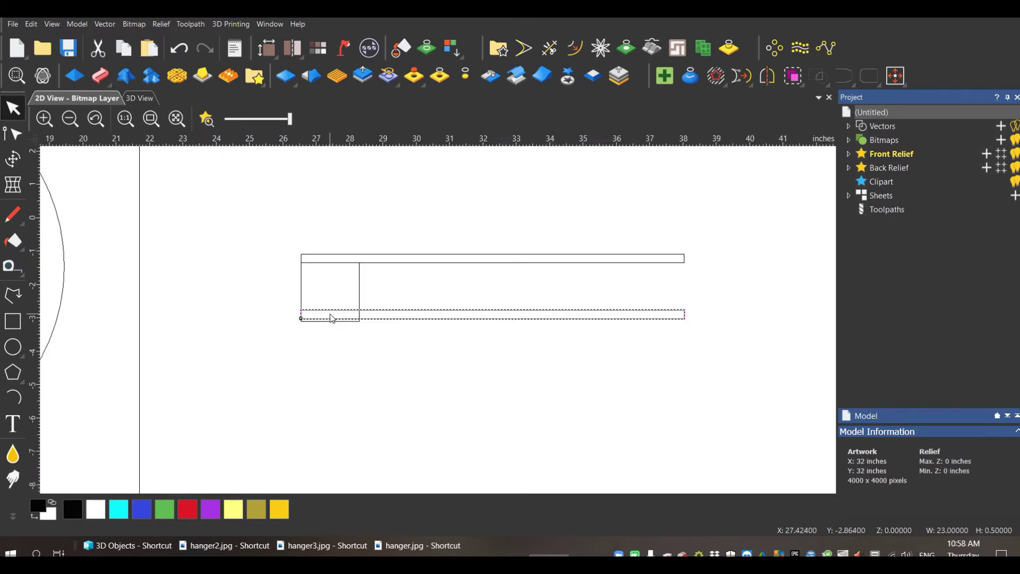
{"action": "key", "text": "Down"}
{"action": "key", "text": "Down"}
{"action": "key", "text": "Down"}
{"action": "key", "text": "Down"}
{"action": "key", "text": "Down"}
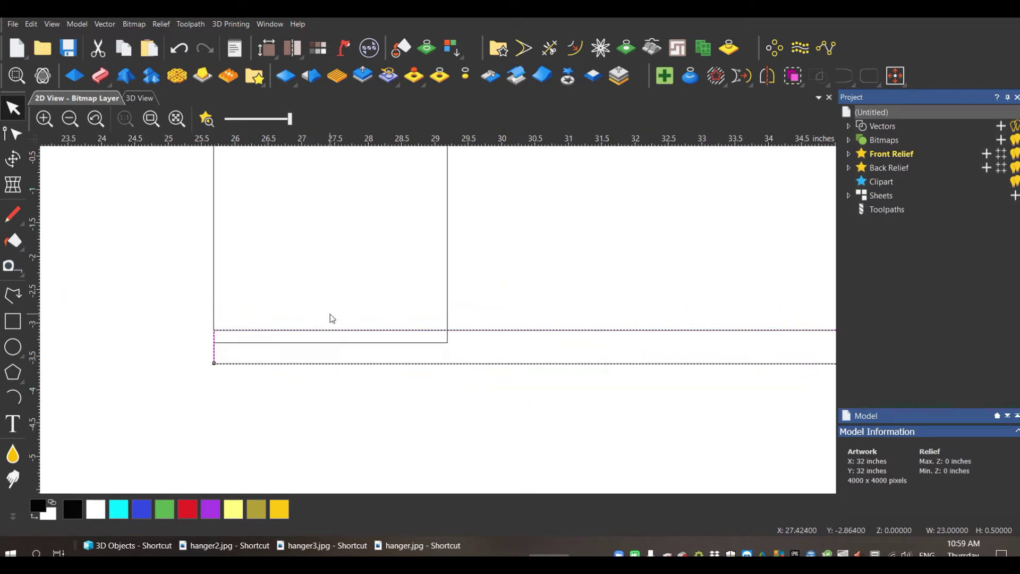
{"action": "key", "text": "Down"}
{"action": "key", "text": "Down"}
{"action": "key", "text": "Down"}
{"action": "key", "text": "Down"}
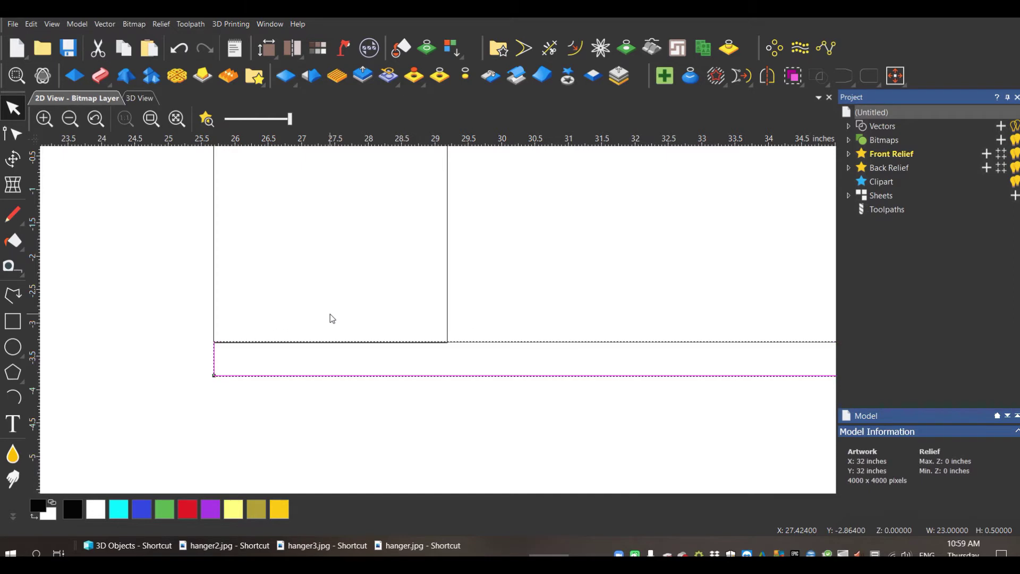
Delete the 3.5-inch spacer square between the two bars.
{"action": "left_click", "coordinate": [326, 280]}
{"action": "left_click_drag", "start_coordinate": [481, 261], "coordinate": [407, 282]}
{"action": "scroll", "coordinate": [483, 258], "scroll_direction": "down", "scroll_amount": 1}
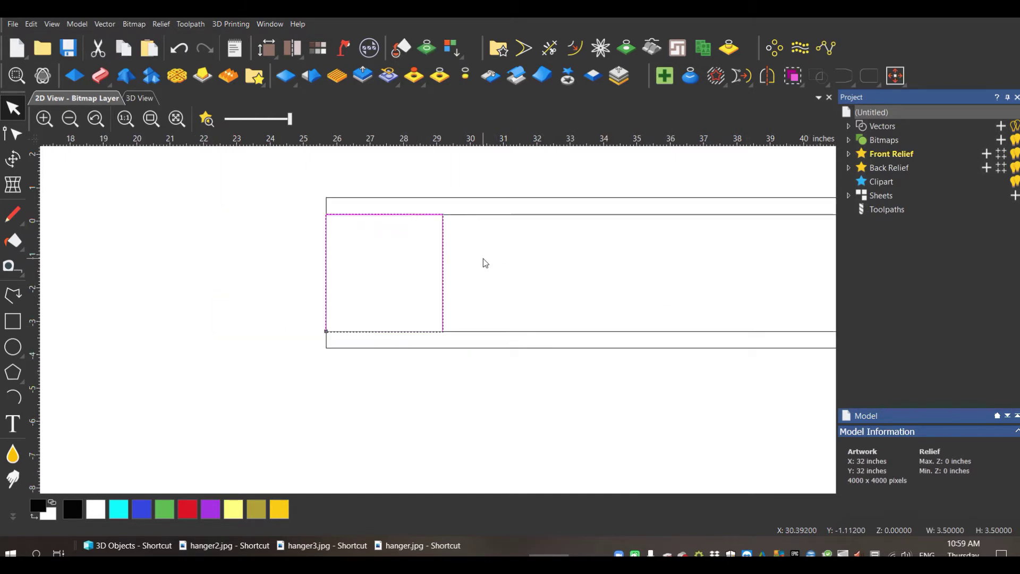
{"action": "key", "text": "Delete"}
Select both 23-inch bars and group them.
{"action": "scroll", "coordinate": [489, 257], "scroll_direction": "down", "scroll_amount": 1}
{"action": "left_click", "coordinate": [481, 306]}
{"action": "right_click", "coordinate": [439, 314]}
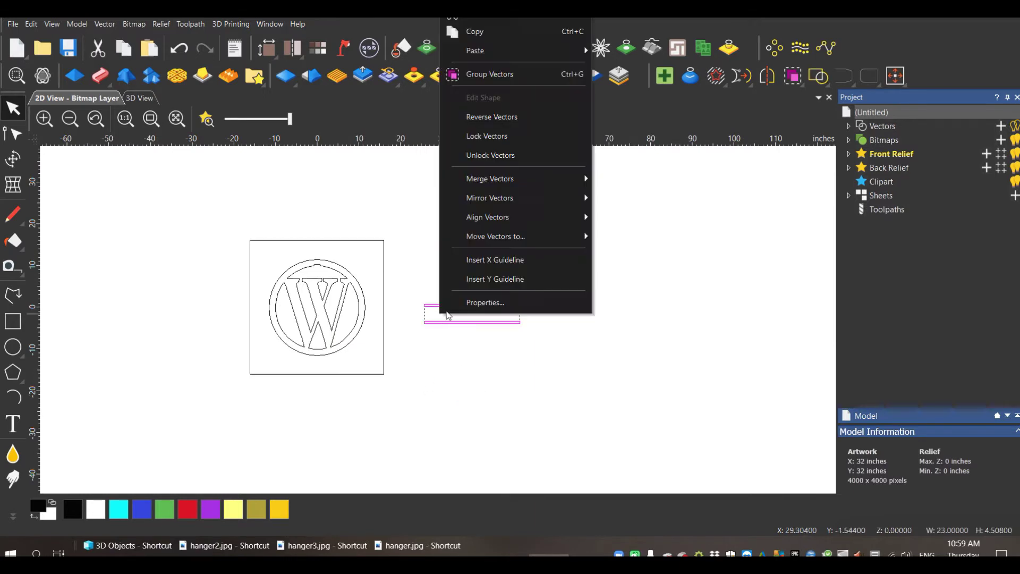
{"action": "left_click", "coordinate": [495, 79]}
Move the grouped bars onto the ring so they span its full width across the middle of the W.
{"action": "scroll", "coordinate": [421, 313], "scroll_direction": "up", "scroll_amount": 2}
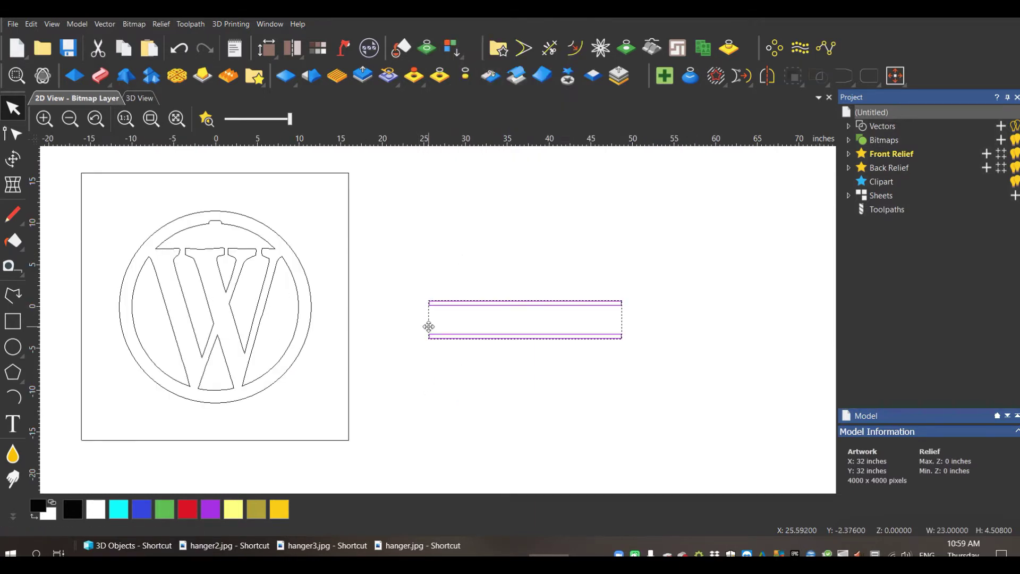
{"action": "left_click_drag", "start_coordinate": [469, 335], "coordinate": [164, 326]}
{"action": "scroll", "coordinate": [247, 308], "scroll_direction": "down", "scroll_amount": 2}
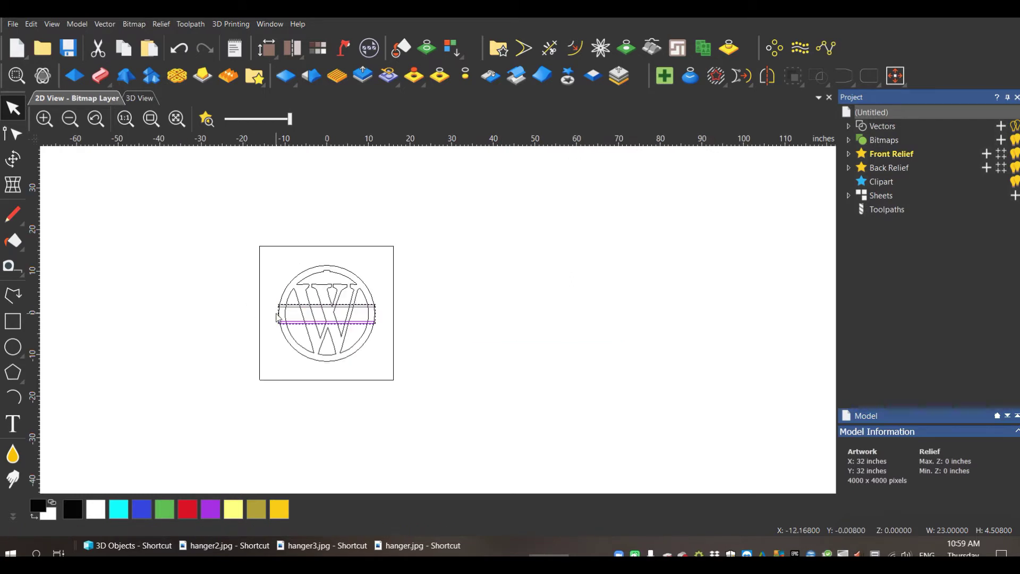
{"action": "scroll", "coordinate": [309, 310], "scroll_direction": "up", "scroll_amount": 2}
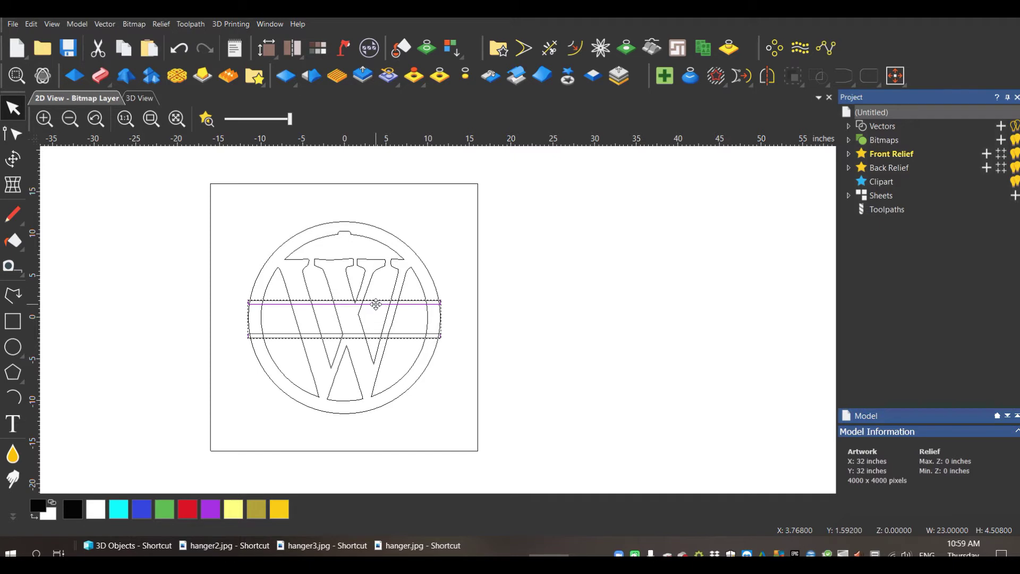
Nudge the grouped bars slightly up and to the right so they sit centred across the ring.
{"action": "mouse_move", "coordinate": [379, 303]}
{"action": "left_mouse_down"}
{"action": "mouse_move", "coordinate": [378, 345]}
{"action": "mouse_move", "coordinate": [373, 285]}
{"action": "mouse_move", "coordinate": [380, 304]}
{"action": "left_mouse_up"}
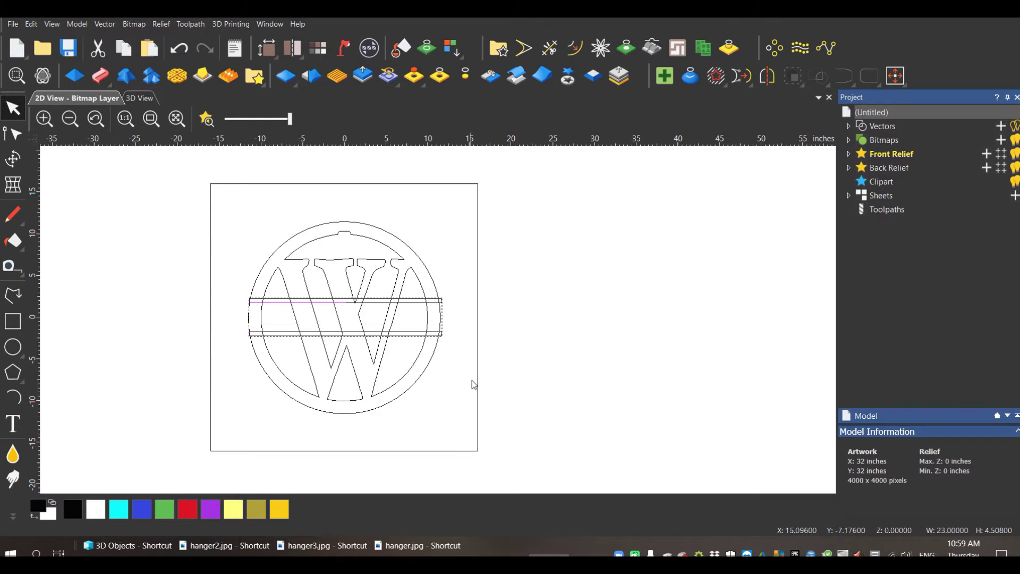
{"action": "left_click", "coordinate": [450, 387]}
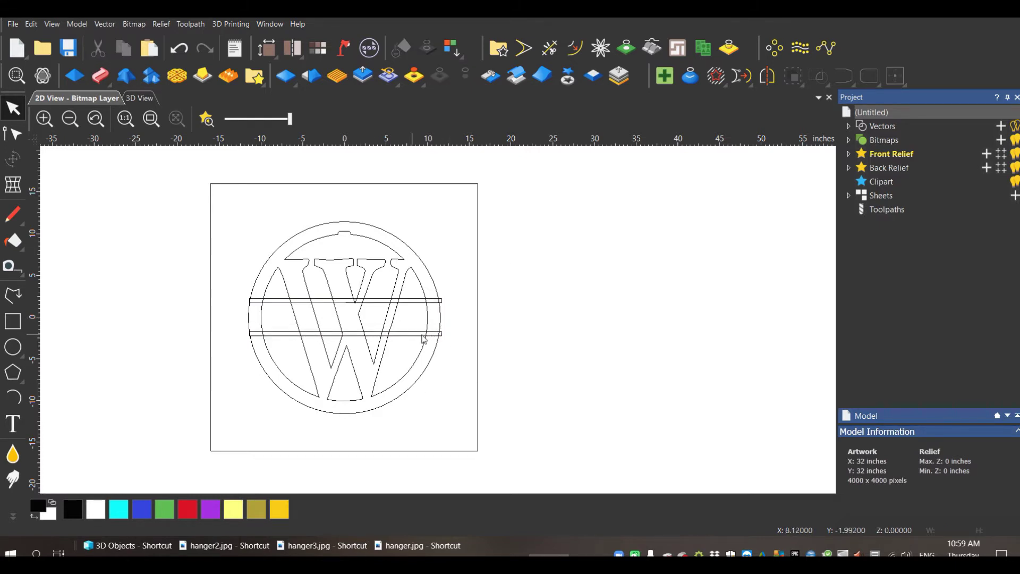
{"action": "scroll", "coordinate": [306, 321], "scroll_direction": "up", "scroll_amount": 1}
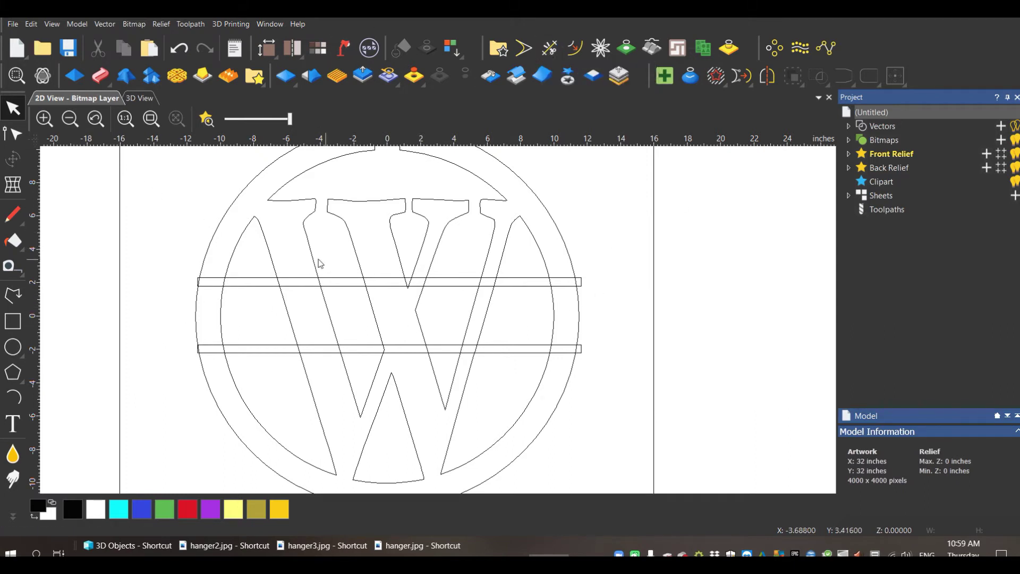
{"action": "left_click_drag", "start_coordinate": [326, 273], "coordinate": [280, 330]}
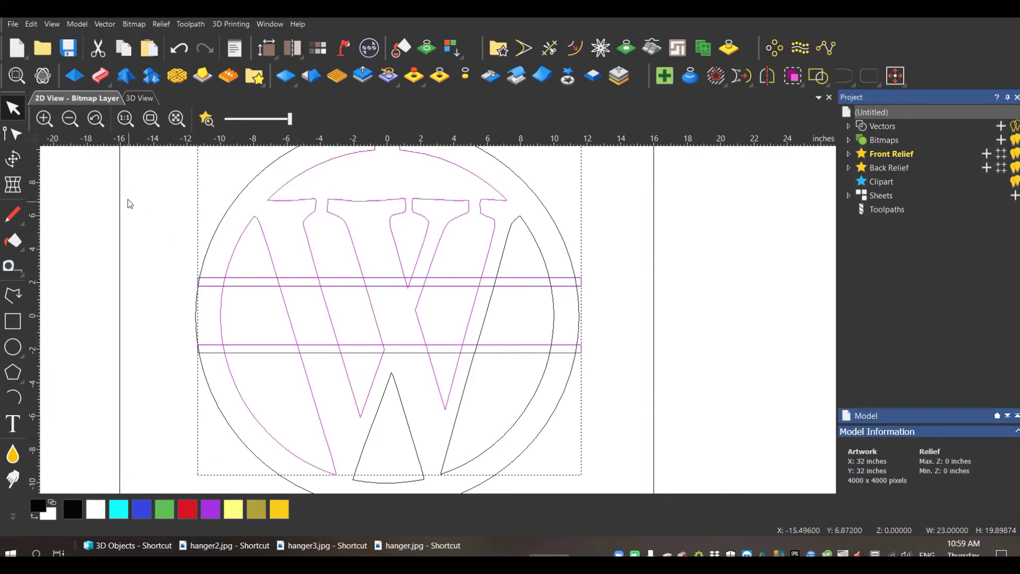
{"action": "left_click", "coordinate": [98, 26]}
{"action": "mouse_move", "coordinate": [174, 178]}
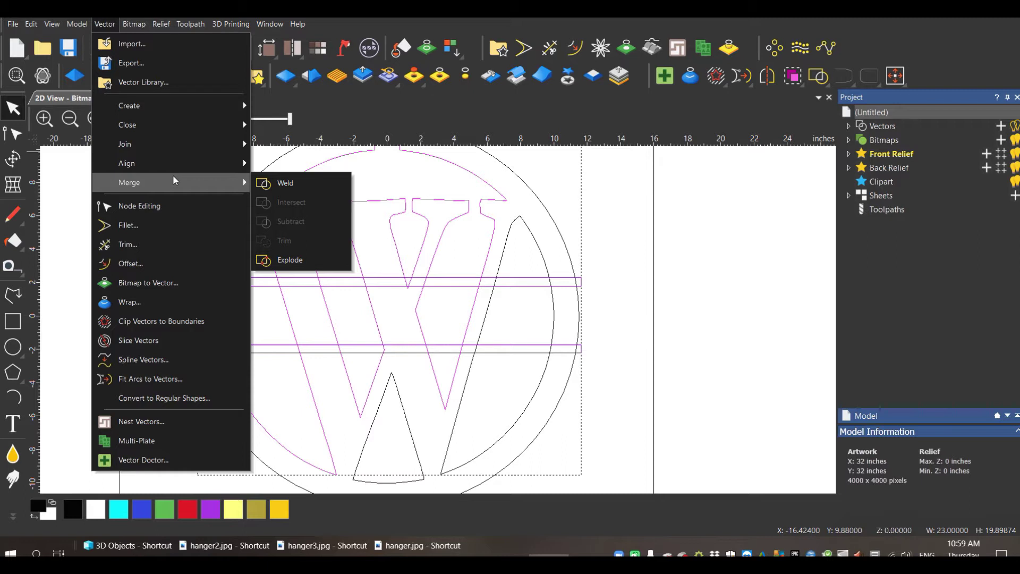
{"action": "left_click", "coordinate": [621, 320]}
Select the grouped 23-inch bars and ungroup them into individual vectors.
{"action": "left_click", "coordinate": [530, 344]}
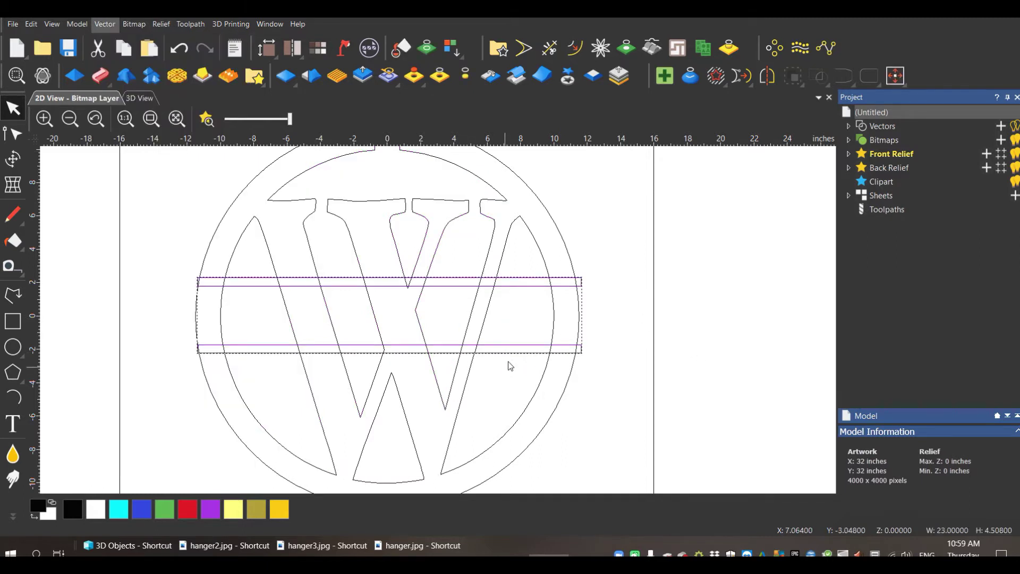
{"action": "right_click", "coordinate": [373, 283]}
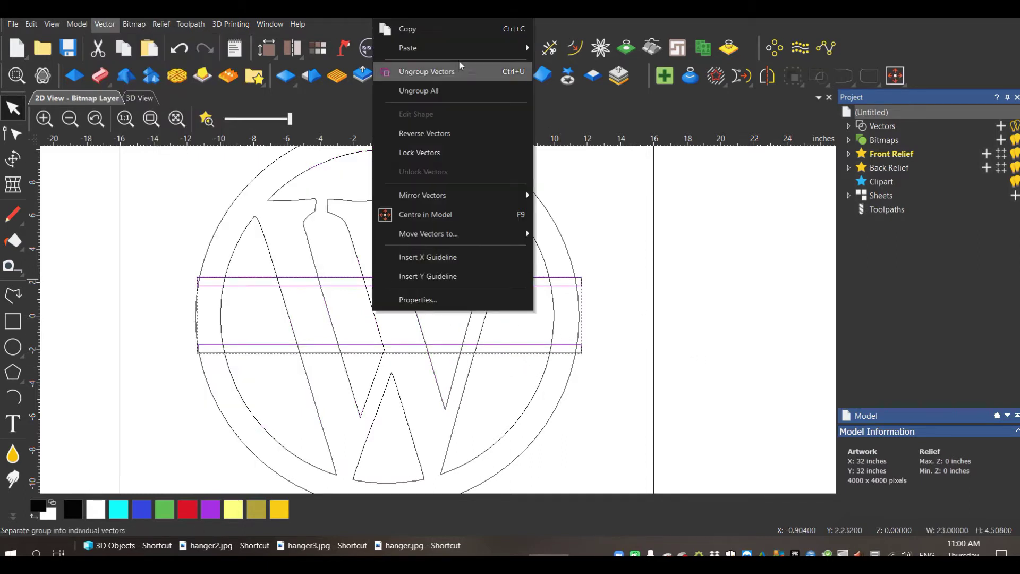
{"action": "left_click", "coordinate": [462, 87]}
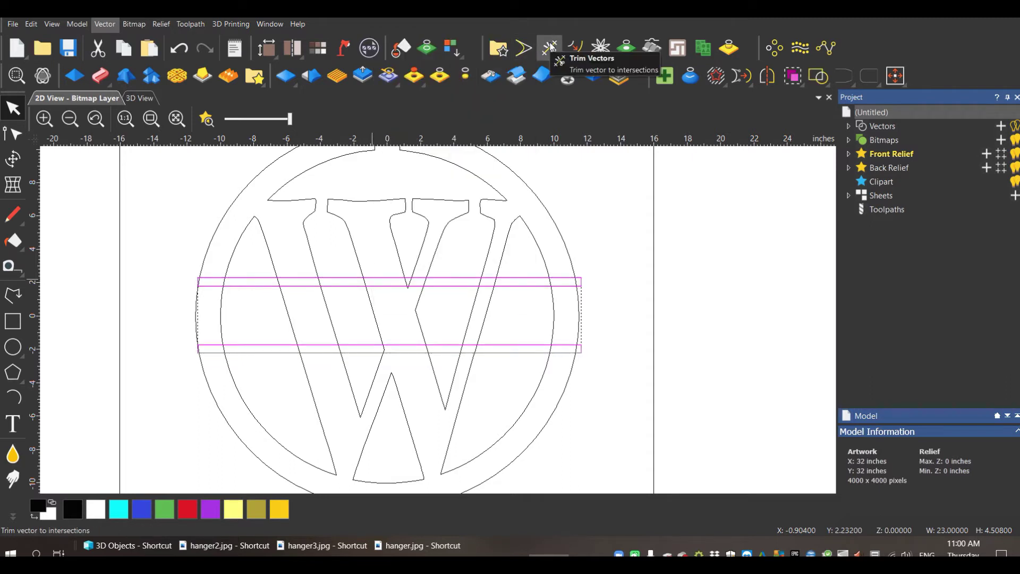
Trim the upper bar's left end back to the inner circle and remove the inner circle's arc between the bar's edges.
{"action": "left_click", "coordinate": [550, 48]}
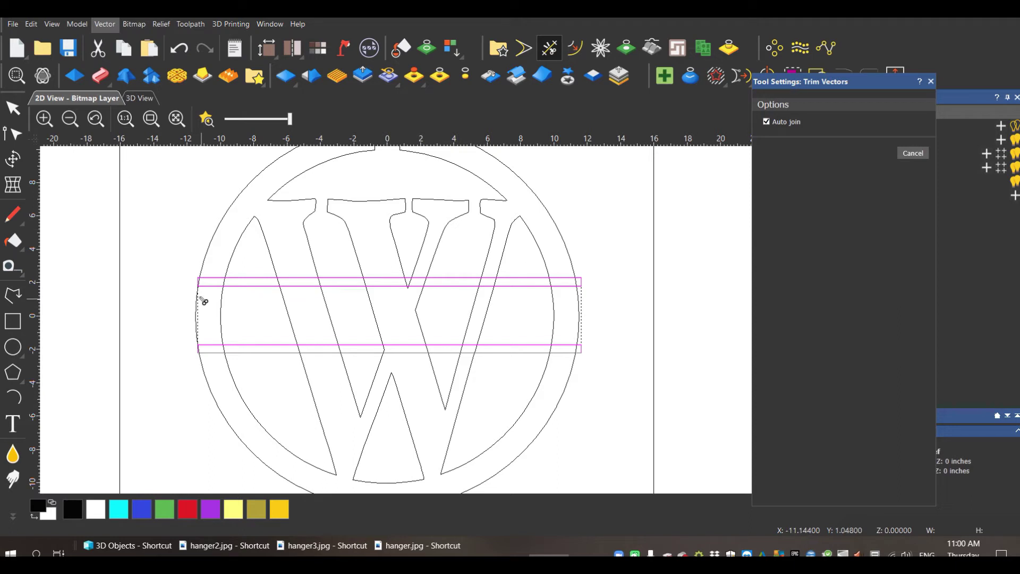
{"action": "scroll", "coordinate": [210, 302], "scroll_direction": "up", "scroll_amount": 3}
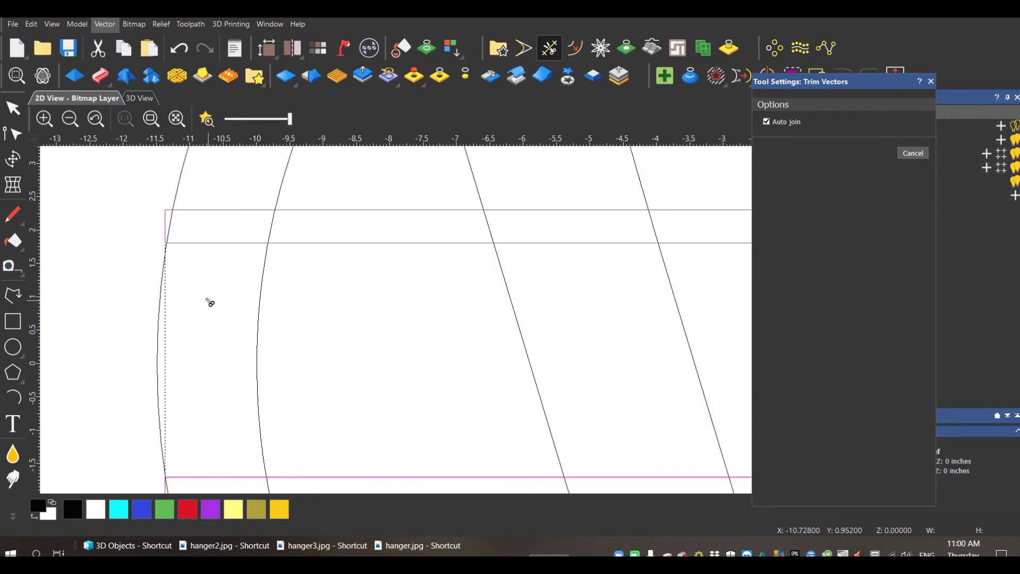
{"action": "scroll", "coordinate": [230, 273], "scroll_direction": "down", "scroll_amount": 2}
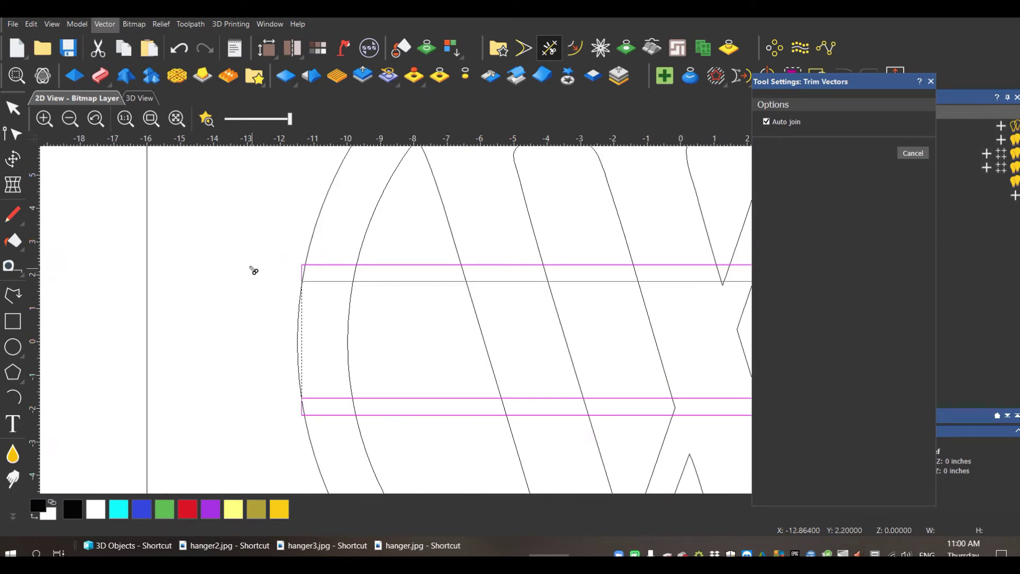
{"action": "scroll", "coordinate": [335, 314], "scroll_direction": "down", "scroll_amount": 2}
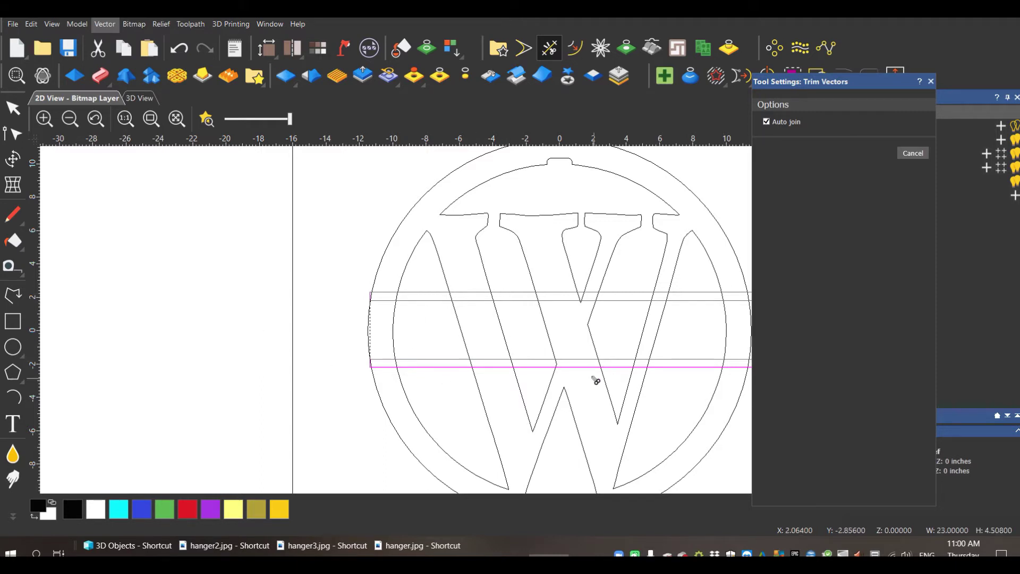
{"action": "scroll", "coordinate": [437, 320], "scroll_direction": "down", "scroll_amount": 2}
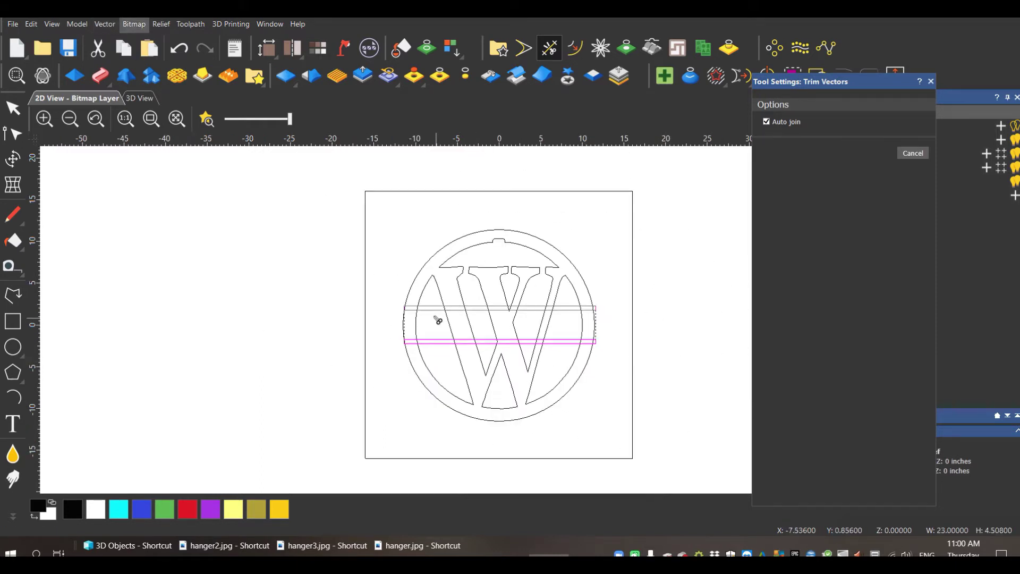
{"action": "scroll", "coordinate": [436, 320], "scroll_direction": "up", "scroll_amount": 2}
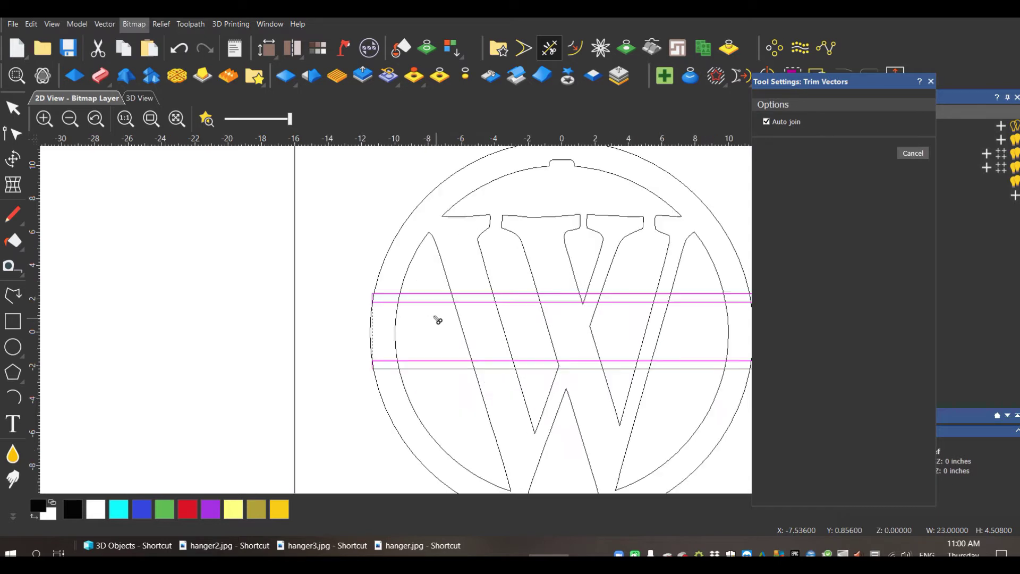
{"action": "scroll", "coordinate": [363, 300], "scroll_direction": "up", "scroll_amount": 2}
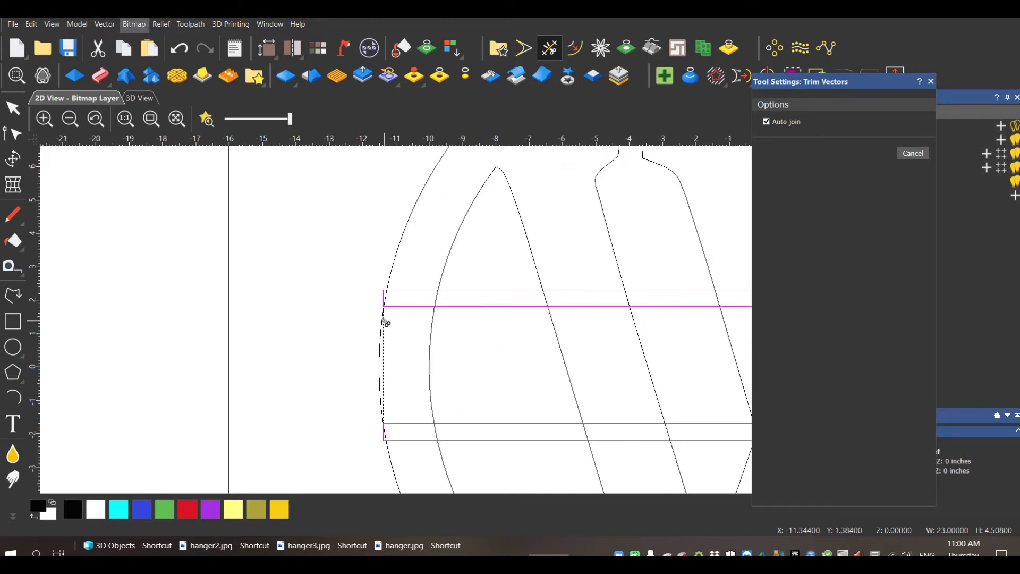
{"action": "scroll", "coordinate": [406, 301], "scroll_direction": "up", "scroll_amount": 2}
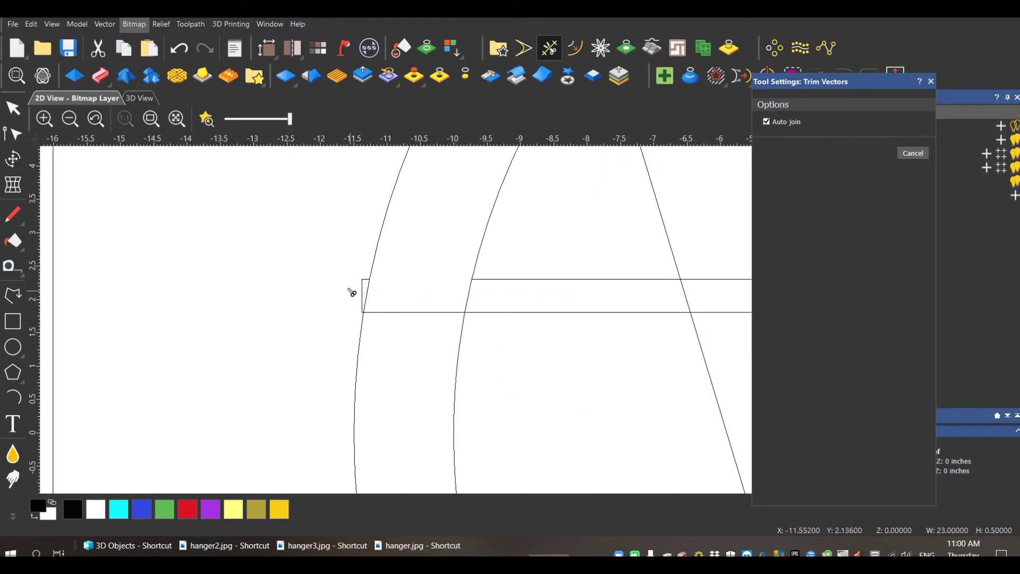
{"action": "left_click", "coordinate": [365, 287]}
{"action": "left_click", "coordinate": [395, 313]}
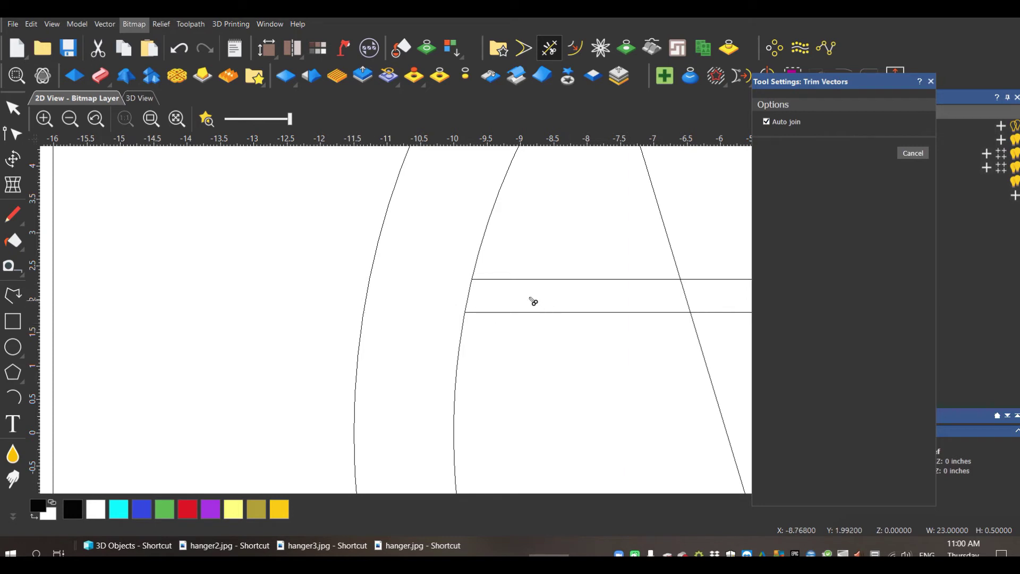
{"action": "left_click", "coordinate": [468, 296]}
Trim away all the W stroke lines between the two bars to leave an open centre band.
{"action": "scroll", "coordinate": [555, 311], "scroll_direction": "down", "scroll_amount": 2}
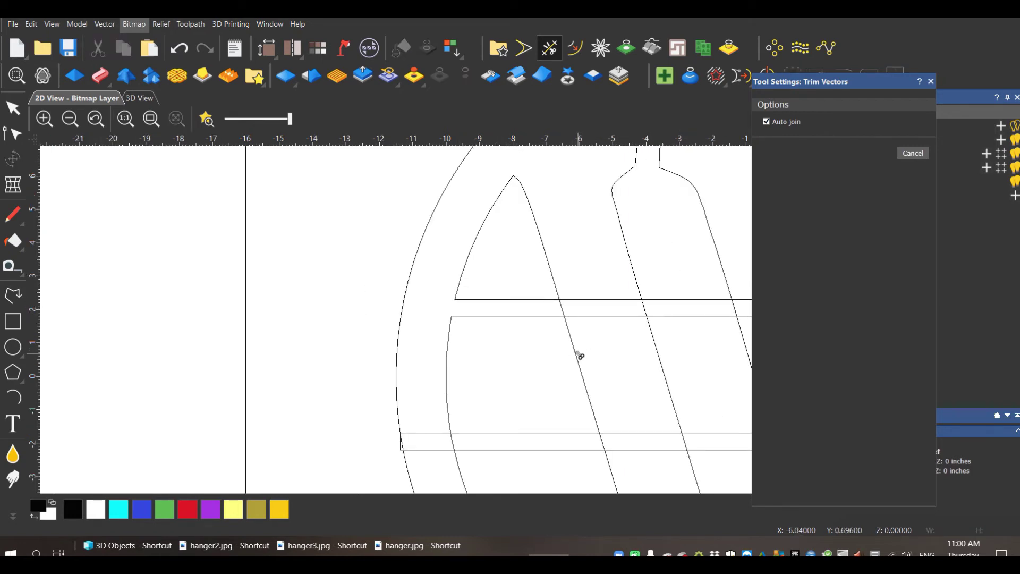
{"action": "left_click", "coordinate": [577, 354]}
{"action": "left_click", "coordinate": [658, 354]}
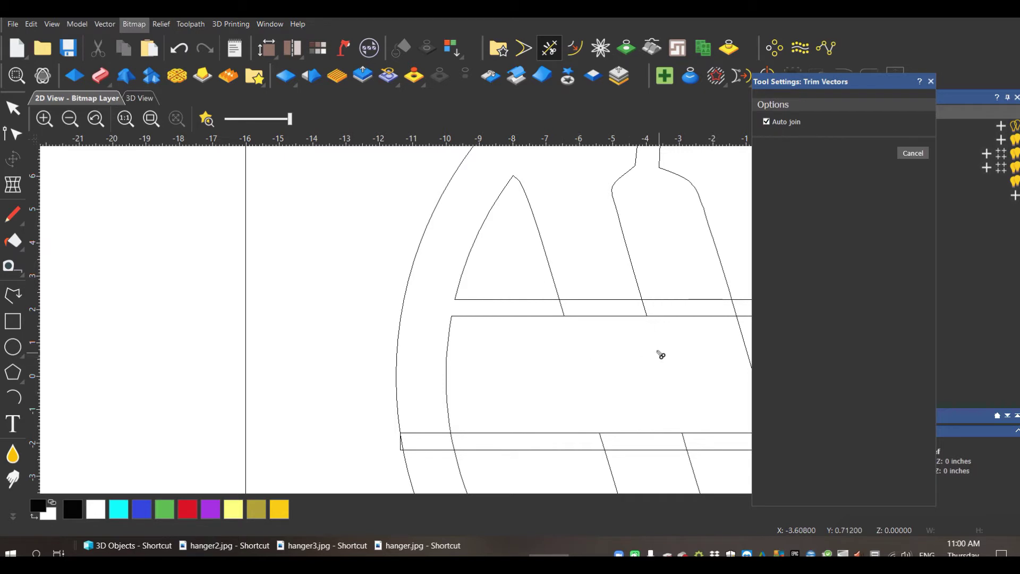
{"action": "scroll", "coordinate": [660, 355], "scroll_direction": "down", "scroll_amount": 5}
{"action": "scroll", "coordinate": [587, 357], "scroll_direction": "up", "scroll_amount": 3}
{"action": "left_click", "coordinate": [489, 309]}
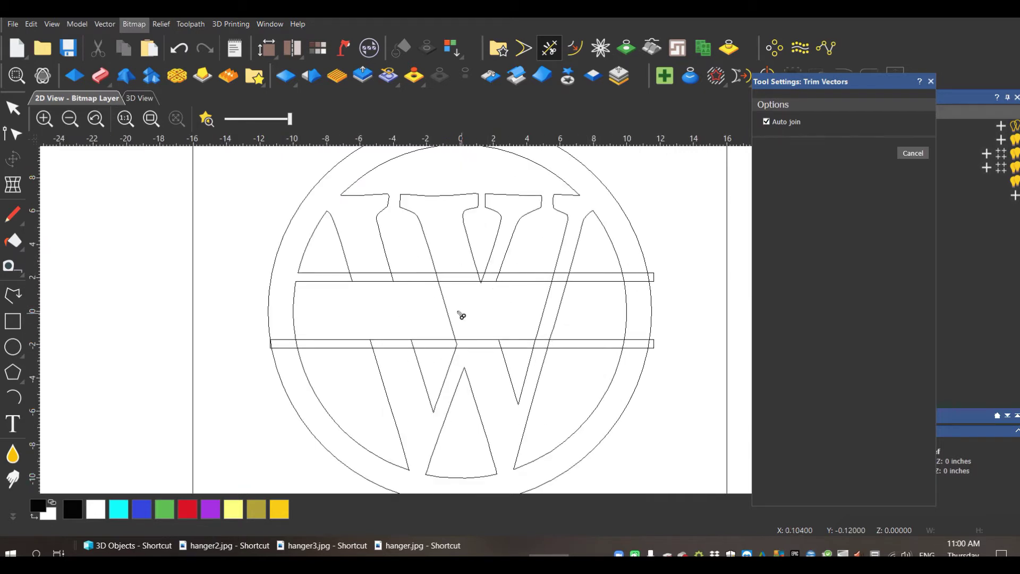
{"action": "left_click", "coordinate": [448, 315]}
{"action": "left_click", "coordinate": [546, 308]}
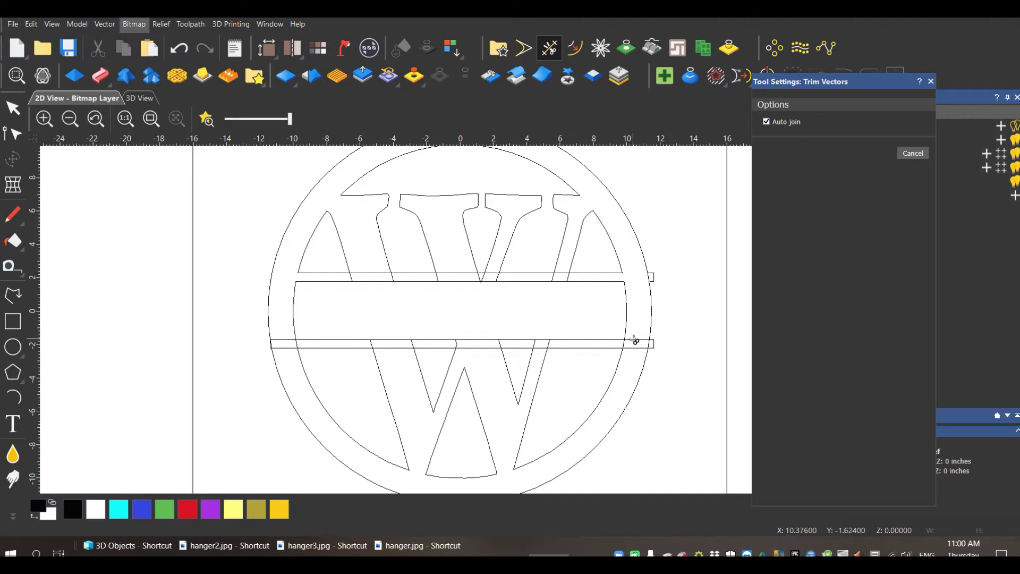
Trim both bars' right ends back to the inner circle and clear the W lines crossing the lower bar's right half.
{"action": "scroll", "coordinate": [664, 342], "scroll_direction": "up", "scroll_amount": 5}
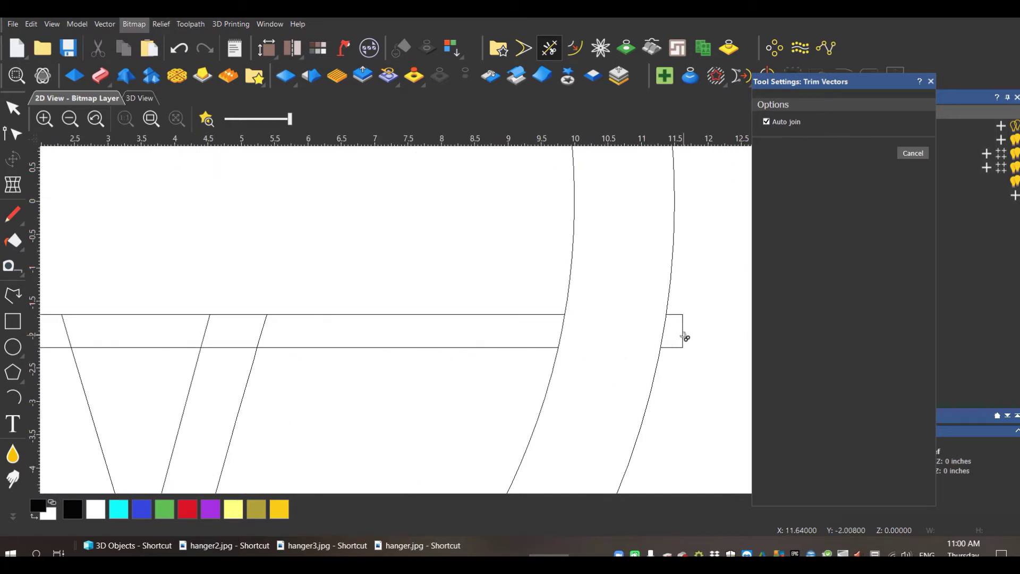
{"action": "scroll", "coordinate": [673, 230], "scroll_direction": "down", "scroll_amount": 2}
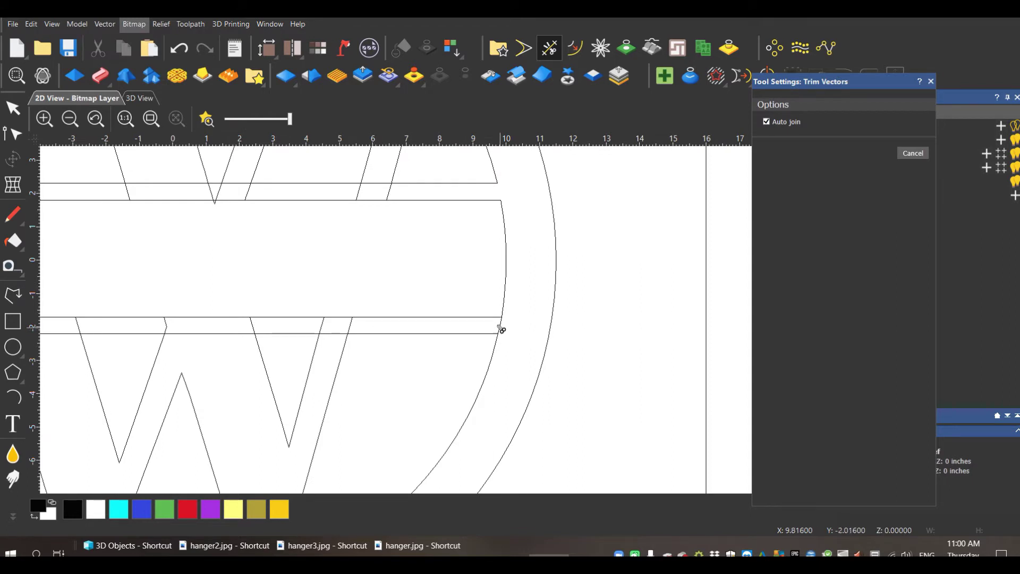
{"action": "left_click", "coordinate": [323, 329]}
{"action": "left_click", "coordinate": [350, 328]}
{"action": "left_click", "coordinate": [335, 333]}
{"action": "left_click", "coordinate": [252, 326]}
{"action": "left_click", "coordinate": [223, 335]}
{"action": "left_click", "coordinate": [165, 326]}
Trim the W lines and lower edge segment in the lower bar's left half, and cut its left end to the inner circle.
{"action": "scroll", "coordinate": [271, 411], "scroll_direction": "down", "scroll_amount": 2}
{"action": "scroll", "coordinate": [351, 329], "scroll_direction": "up", "scroll_amount": 4}
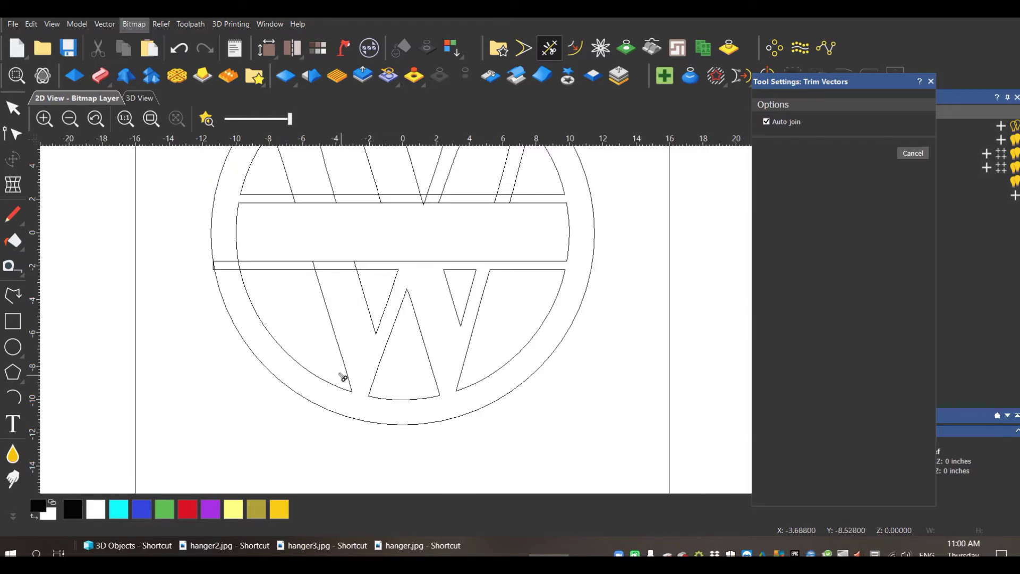
{"action": "left_click", "coordinate": [352, 234]}
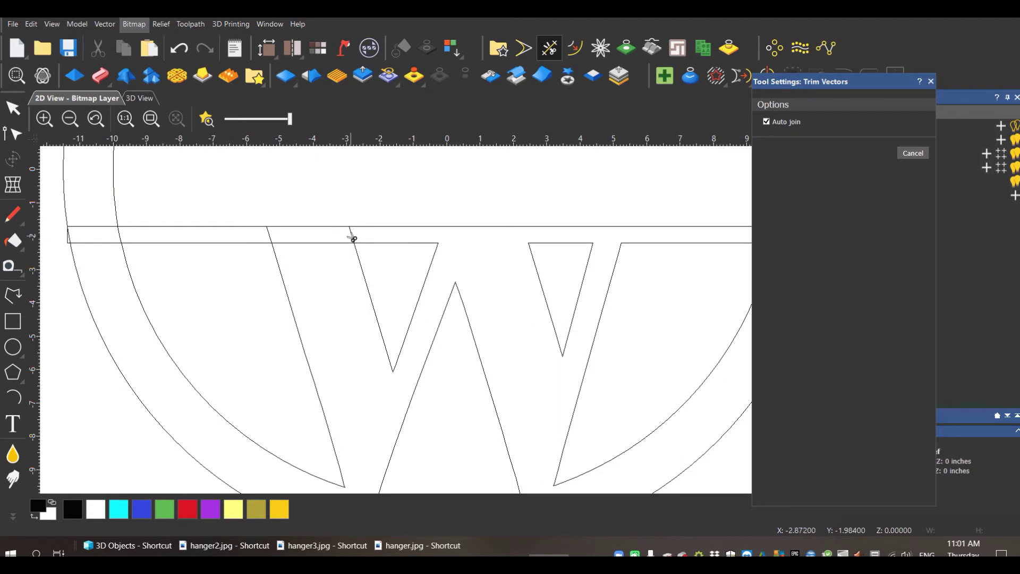
{"action": "left_click", "coordinate": [323, 243]}
{"action": "left_click", "coordinate": [268, 232]}
{"action": "left_click", "coordinate": [87, 243]}
{"action": "left_click", "coordinate": [79, 227]}
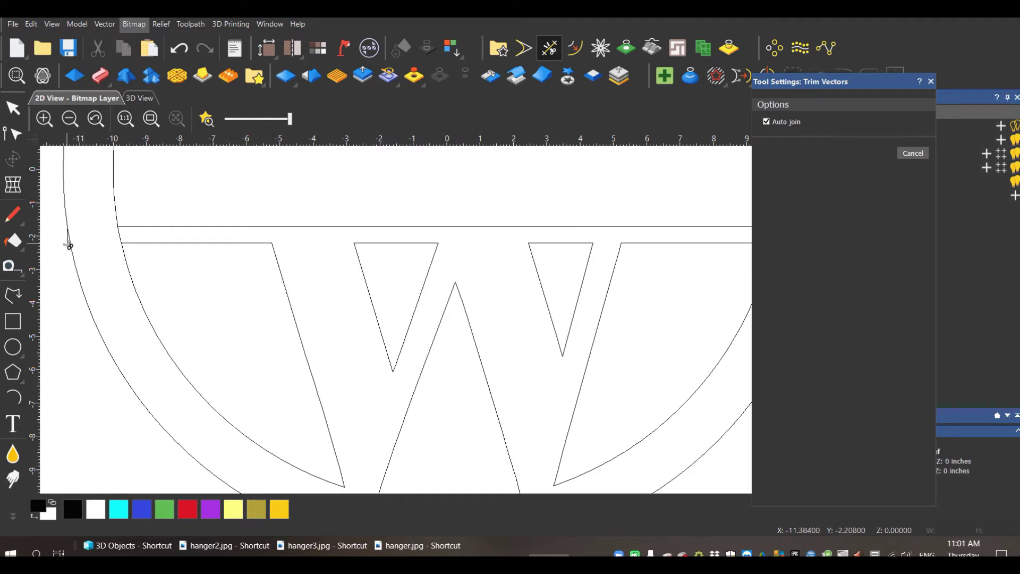
Trim the W's left and middle strokes where they cross the upper bar, including the leftover V tip below it.
{"action": "scroll", "coordinate": [331, 308], "scroll_direction": "down", "scroll_amount": 2}
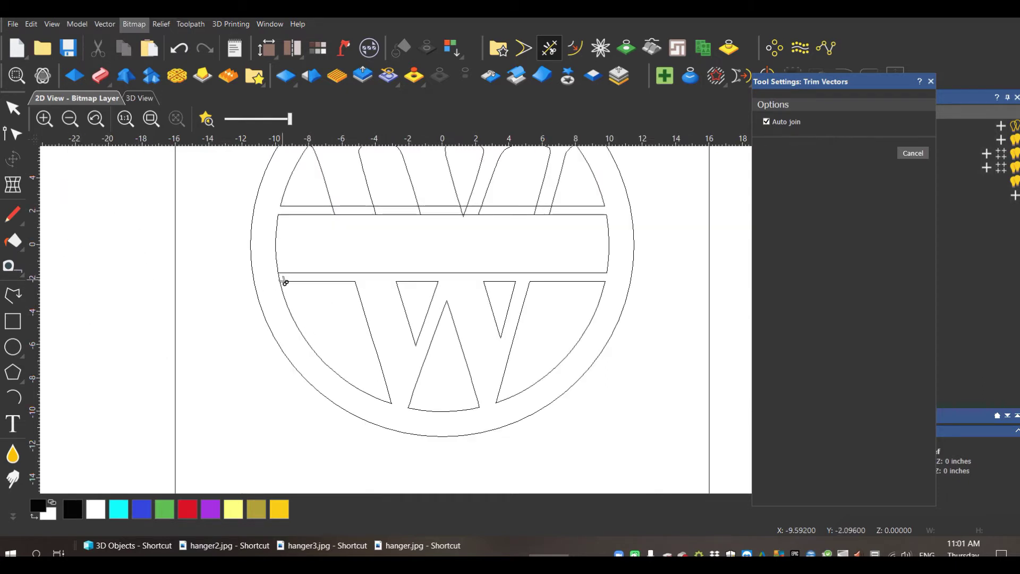
{"action": "scroll", "coordinate": [389, 200], "scroll_direction": "up", "scroll_amount": 2}
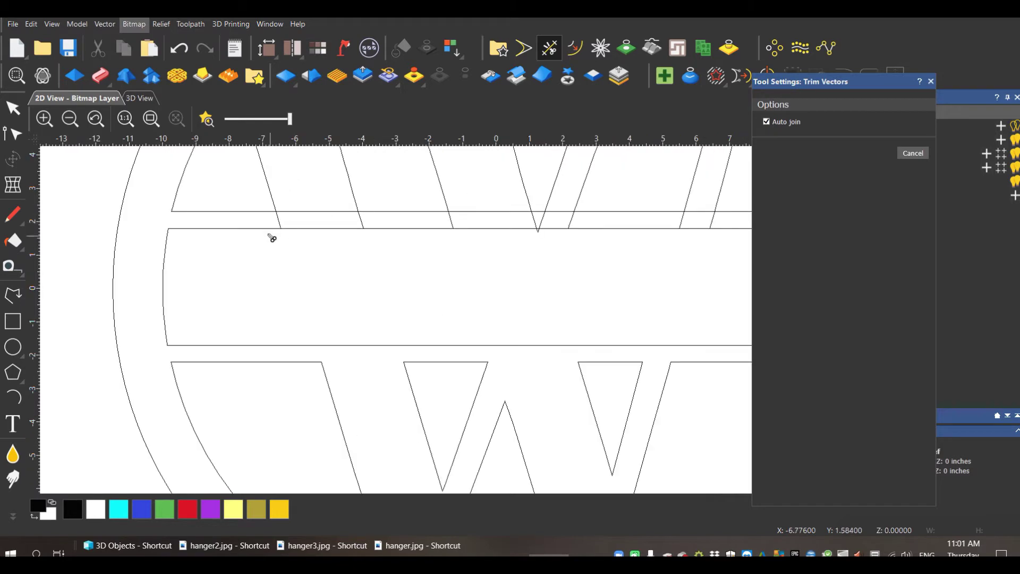
{"action": "left_click", "coordinate": [280, 221]}
{"action": "left_click", "coordinate": [362, 221]}
{"action": "left_click", "coordinate": [451, 220]}
{"action": "left_click", "coordinate": [461, 212]}
{"action": "left_click", "coordinate": [543, 222]}
{"action": "left_click", "coordinate": [571, 213]}
{"action": "left_click", "coordinate": [573, 221]}
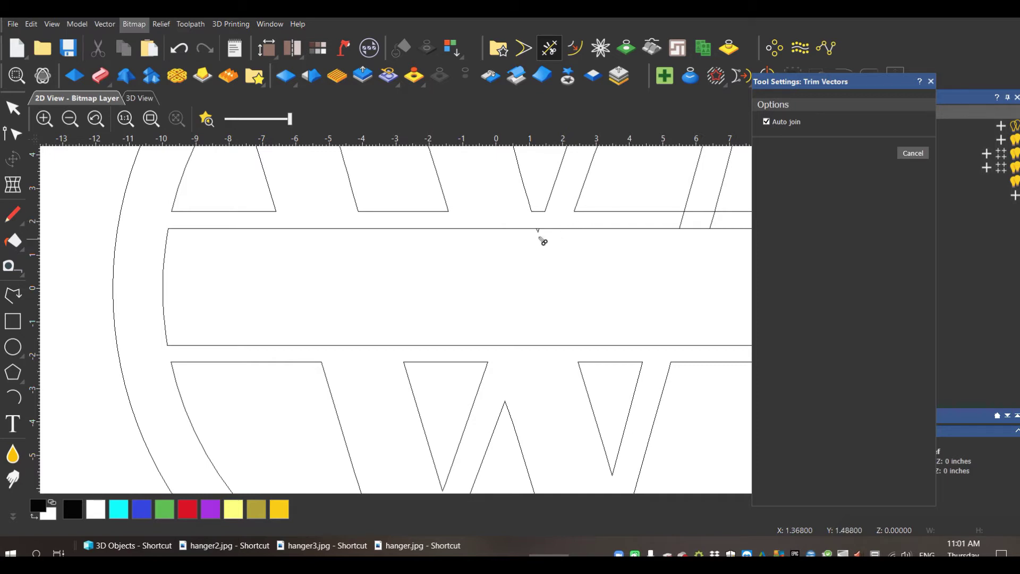
{"action": "scroll", "coordinate": [538, 237], "scroll_direction": "up", "scroll_amount": 2}
{"action": "left_click", "coordinate": [530, 203]}
{"action": "scroll", "coordinate": [545, 213], "scroll_direction": "down", "scroll_amount": 2}
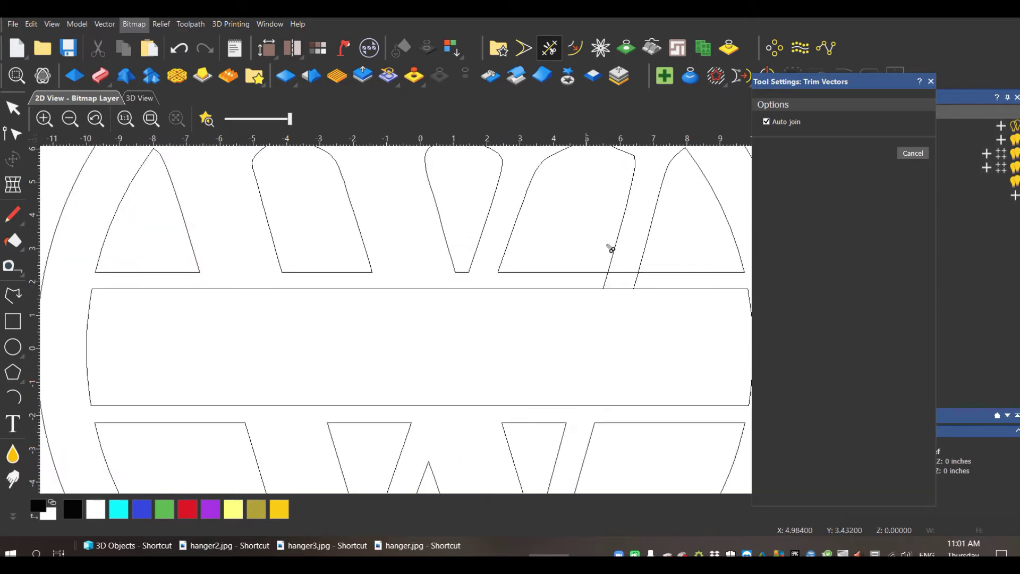
Trim the W's right stroke lines and the edge segment between them at the upper bar, and close the Trim Vectors tool.
{"action": "left_click", "coordinate": [605, 278]}
{"action": "left_click", "coordinate": [612, 273]}
{"action": "left_click", "coordinate": [639, 278]}
{"action": "scroll", "coordinate": [487, 344], "scroll_direction": "down", "scroll_amount": 2}
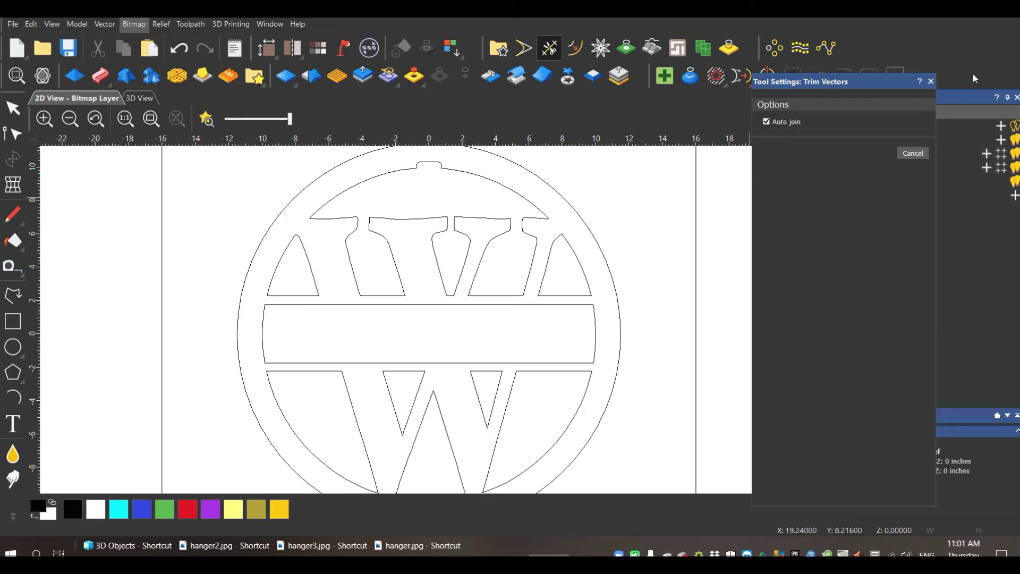
{"action": "left_click", "coordinate": [931, 81]}
{"action": "scroll", "coordinate": [615, 338], "scroll_direction": "down", "scroll_amount": 2}
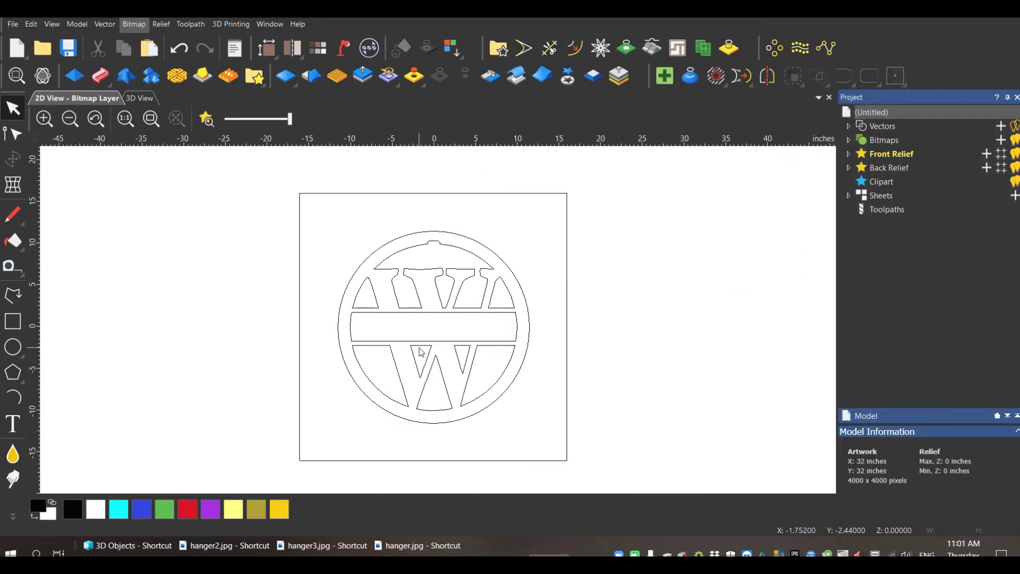
{"action": "scroll", "coordinate": [425, 446], "scroll_direction": "up", "scroll_amount": 2}
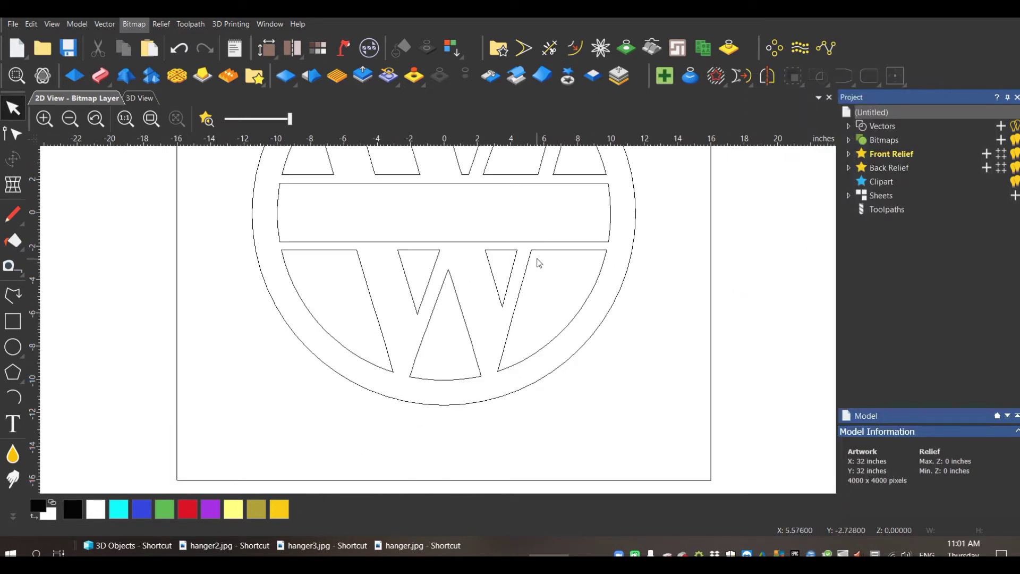
{"action": "scroll", "coordinate": [529, 262], "scroll_direction": "down", "scroll_amount": 4}
{"action": "scroll", "coordinate": [459, 274], "scroll_direction": "up", "scroll_amount": 2}
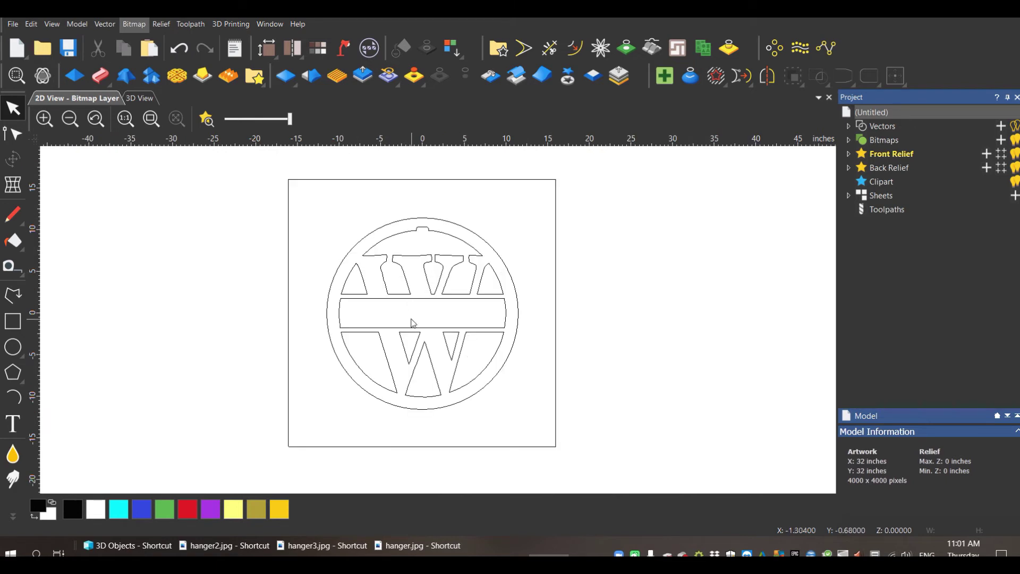
{"action": "scroll", "coordinate": [412, 319], "scroll_direction": "up", "scroll_amount": 3}
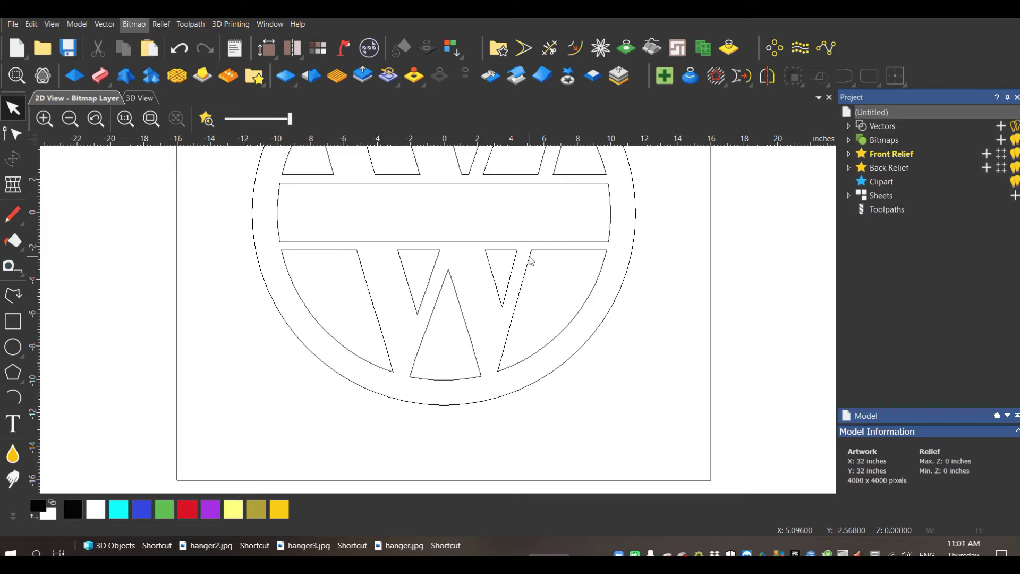
Add the family name as 1-inch Engraver text in the left part of the open centre band.
{"action": "scroll", "coordinate": [529, 256], "scroll_direction": "down", "scroll_amount": 1}
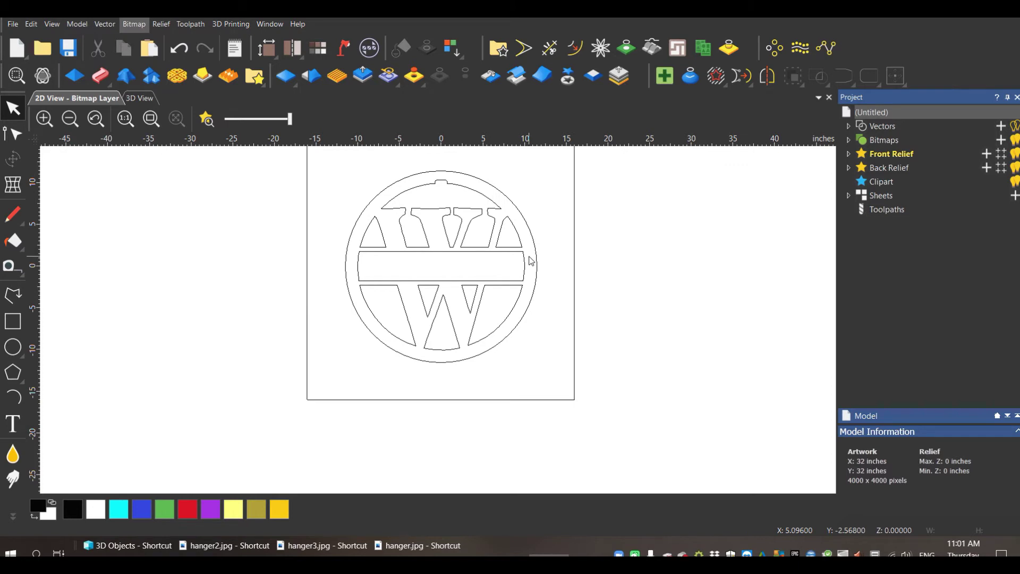
{"action": "scroll", "coordinate": [530, 260], "scroll_direction": "down", "scroll_amount": 1}
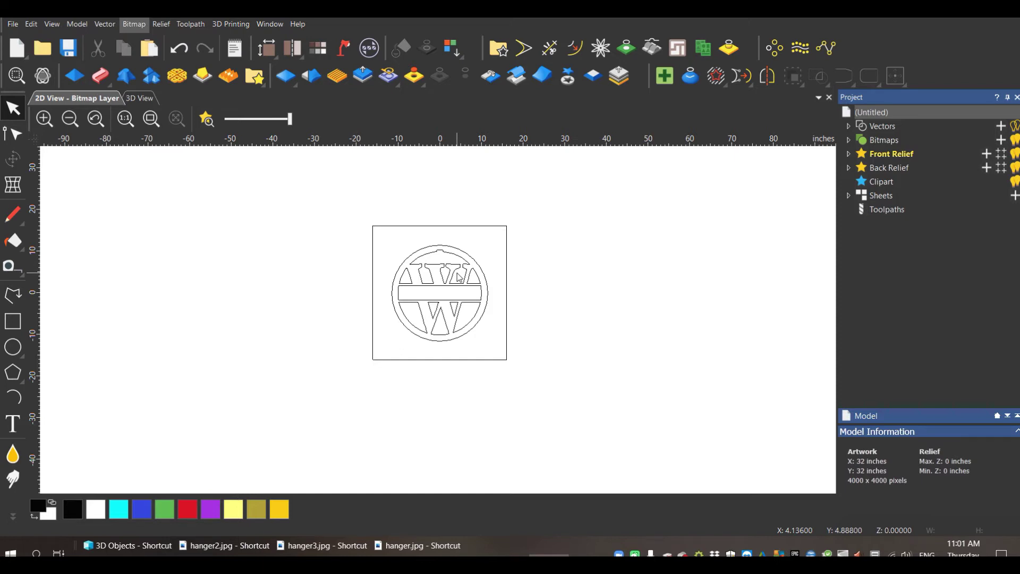
{"action": "scroll", "coordinate": [458, 277], "scroll_direction": "up", "scroll_amount": 1}
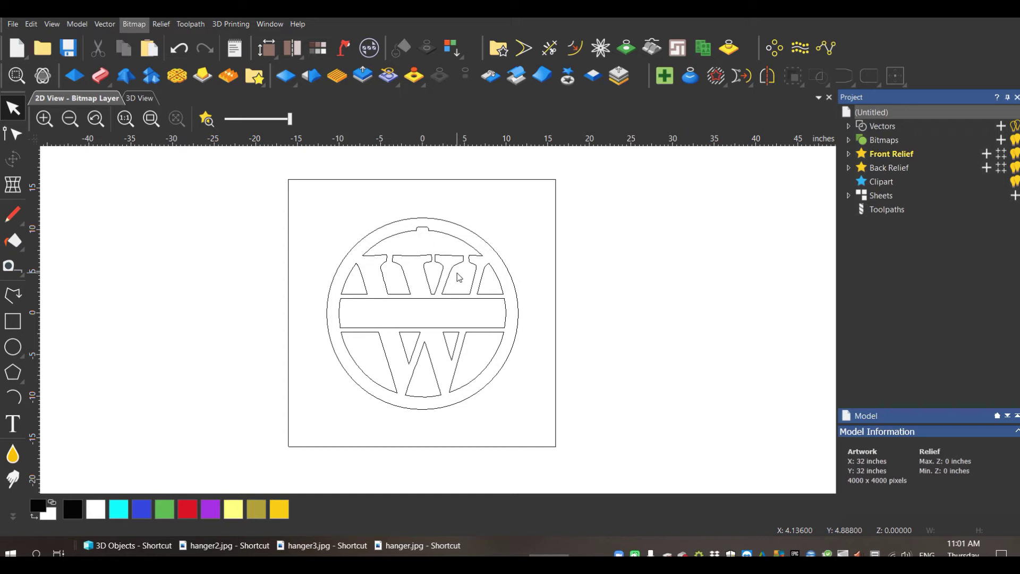
{"action": "scroll", "coordinate": [409, 319], "scroll_direction": "up", "scroll_amount": 1}
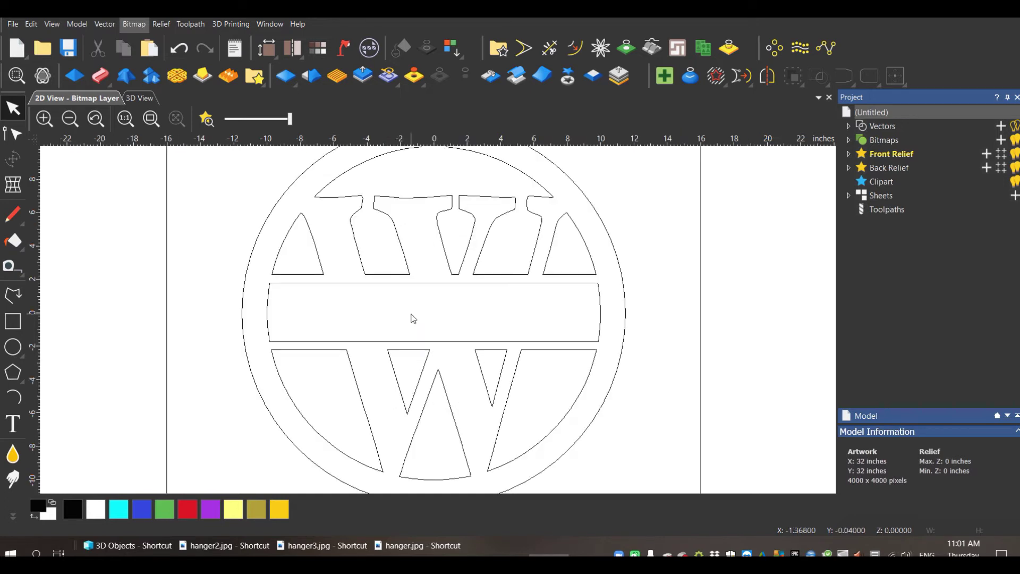
{"action": "left_click", "coordinate": [13, 423]}
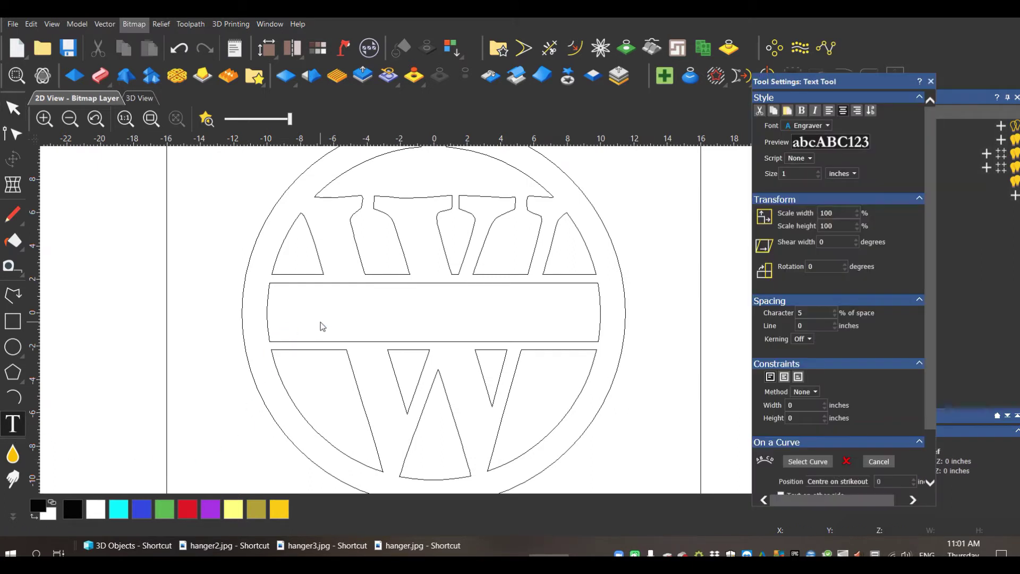
{"action": "left_click", "coordinate": [320, 322]}
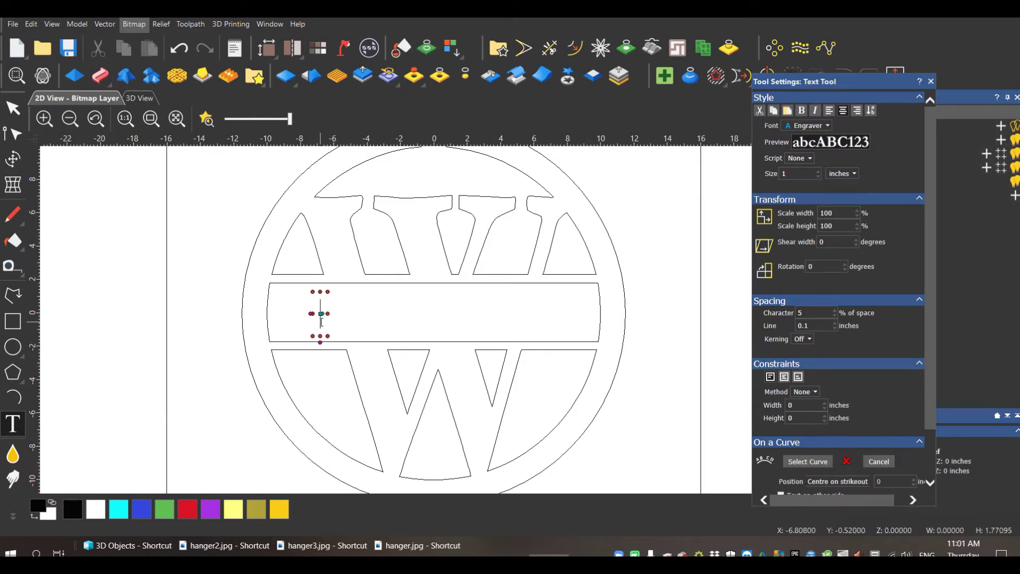
{"action": "type", "text": "WYLES"}
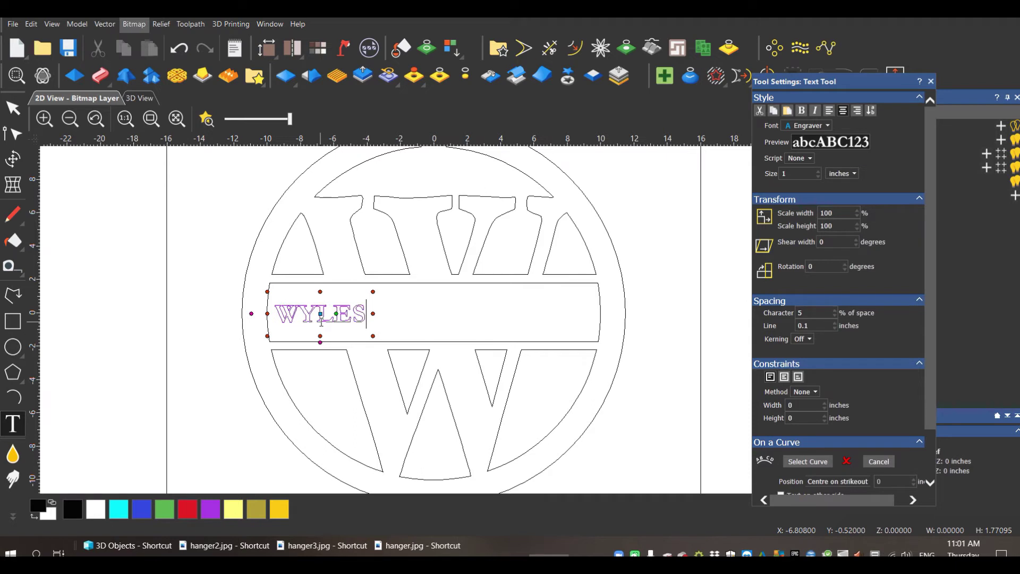
{"action": "scroll", "coordinate": [930, 461], "scroll_direction": "down", "scroll_amount": 3}
{"action": "left_click", "coordinate": [874, 484]}
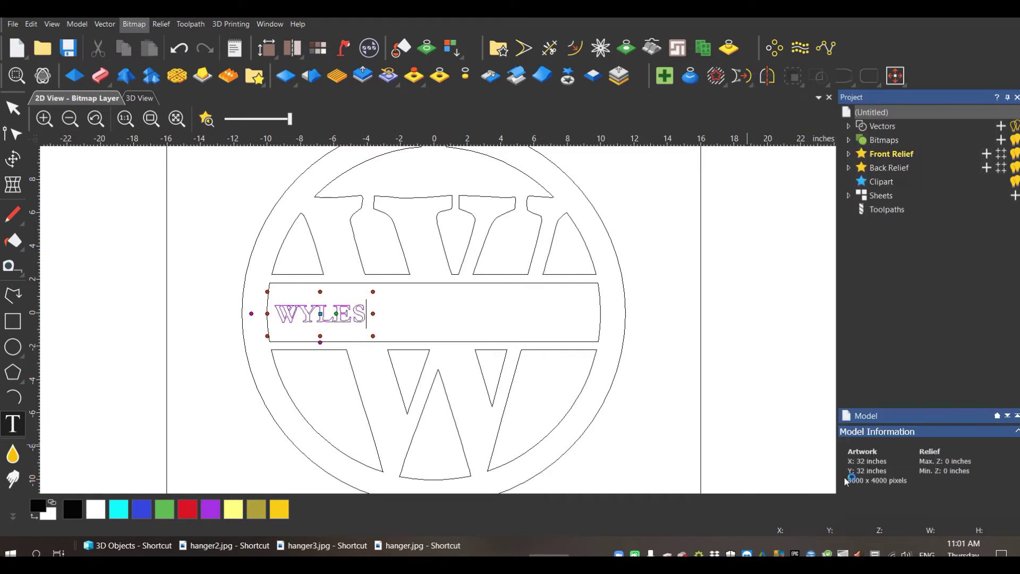
Enlarge the name proportionally to about 18.8 by 3.6 inches and position it across the centre band.
{"action": "left_click", "coordinate": [331, 304]}
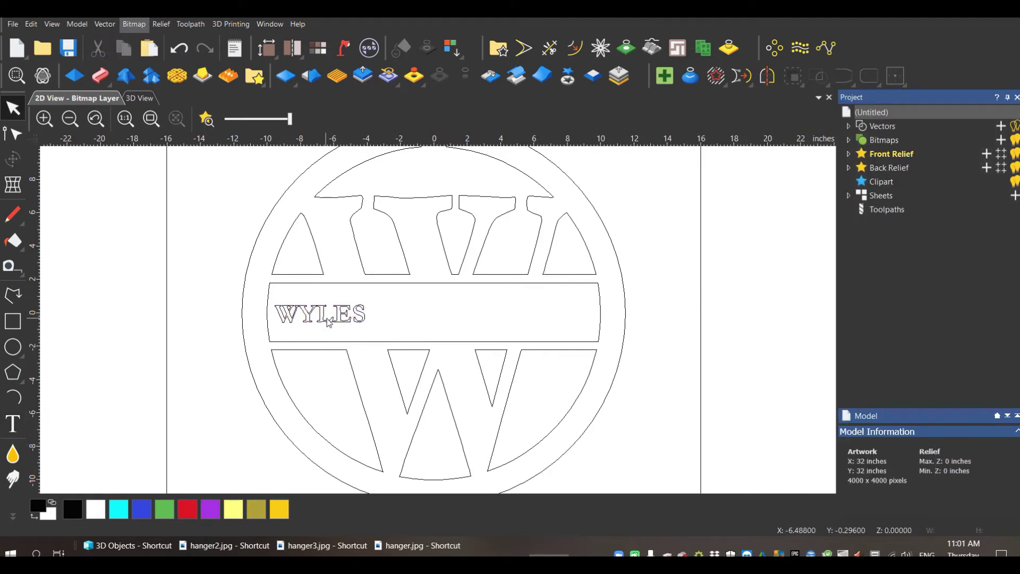
{"action": "left_click", "coordinate": [321, 325]}
{"action": "left_click", "coordinate": [323, 328]}
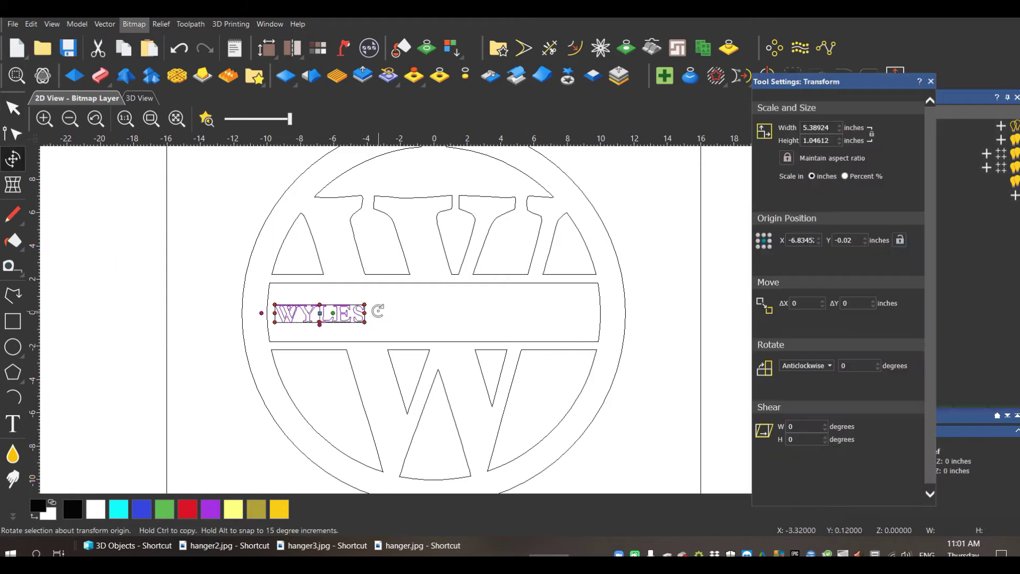
{"action": "left_click_drag", "start_coordinate": [364, 302], "coordinate": [564, 265]}
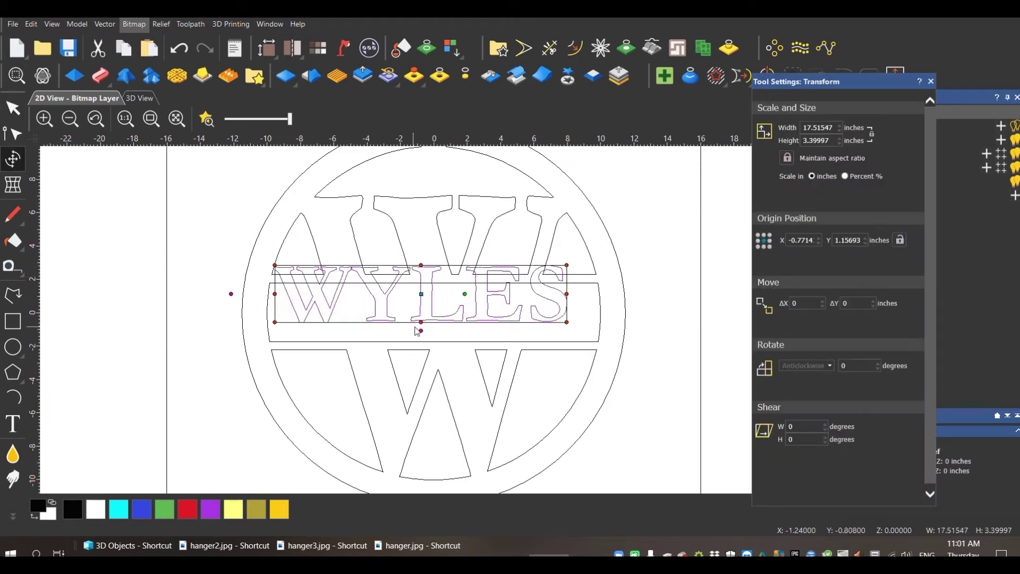
{"action": "left_click_drag", "start_coordinate": [436, 314], "coordinate": [444, 335]}
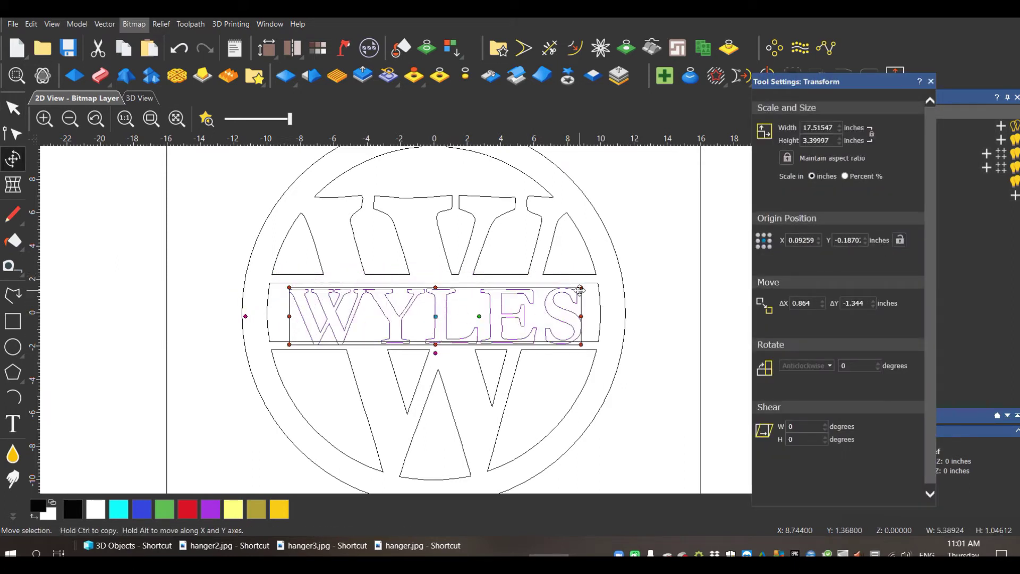
{"action": "left_click_drag", "start_coordinate": [582, 286], "coordinate": [601, 280]}
{"action": "key", "text": "Left"}
{"action": "key", "text": "Left"}
{"action": "key", "text": "Left"}
{"action": "key", "text": "Left"}
{"action": "key", "text": "Left"}
{"action": "key", "text": "Left"}
{"action": "key", "text": "Left"}
{"action": "key", "text": "Left"}
{"action": "key", "text": "Left"}
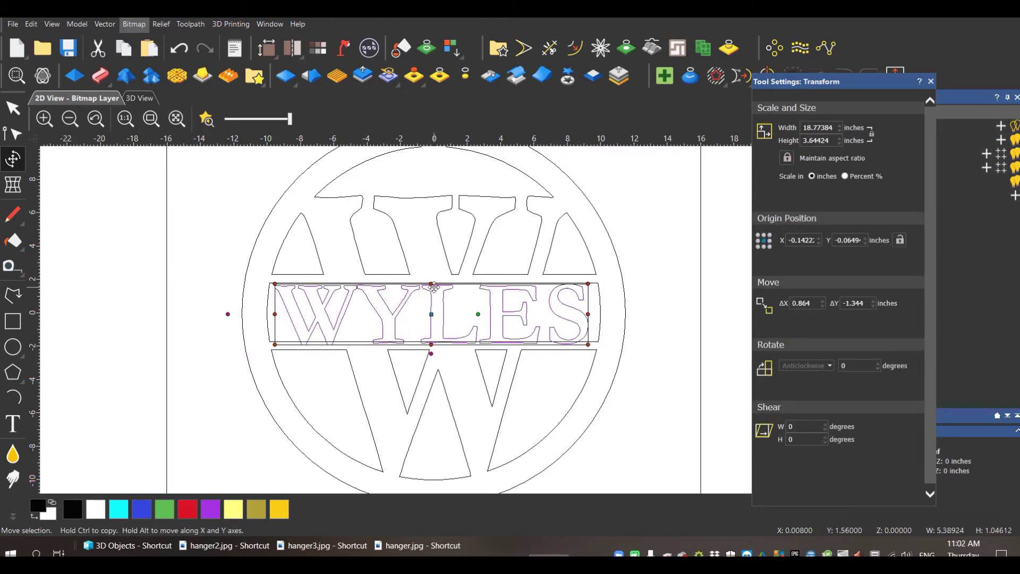
Stretch the name's height to about 3.83 inches and nudge it up so the letters overlap both band edges.
{"action": "left_click_drag", "start_coordinate": [431, 282], "coordinate": [431, 279]}
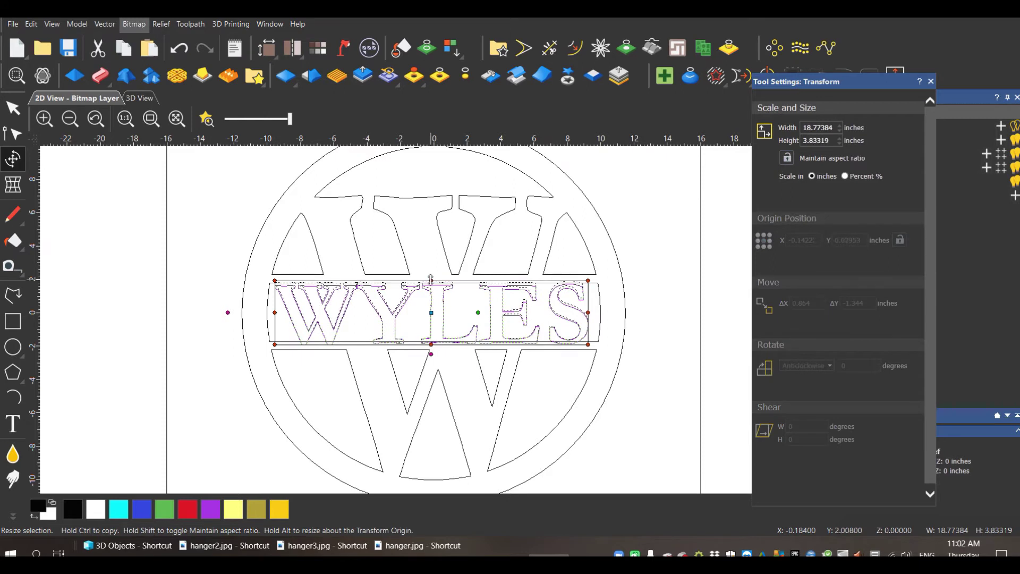
{"action": "scroll", "coordinate": [434, 303], "scroll_direction": "up", "scroll_amount": 2}
{"action": "middle_click_drag", "start_coordinate": [451, 428], "coordinate": [420, 431]}
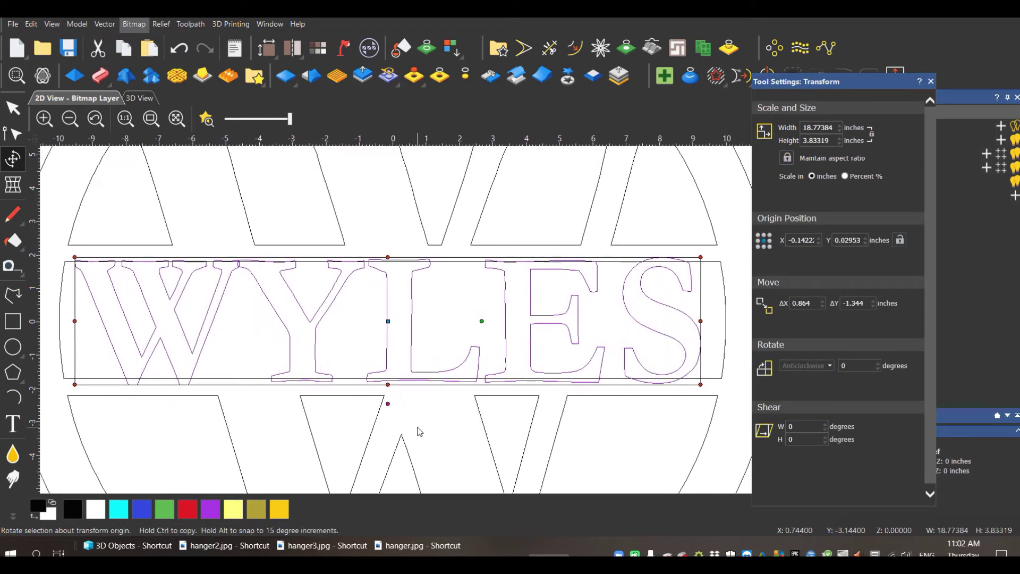
{"action": "key", "text": "Up"}
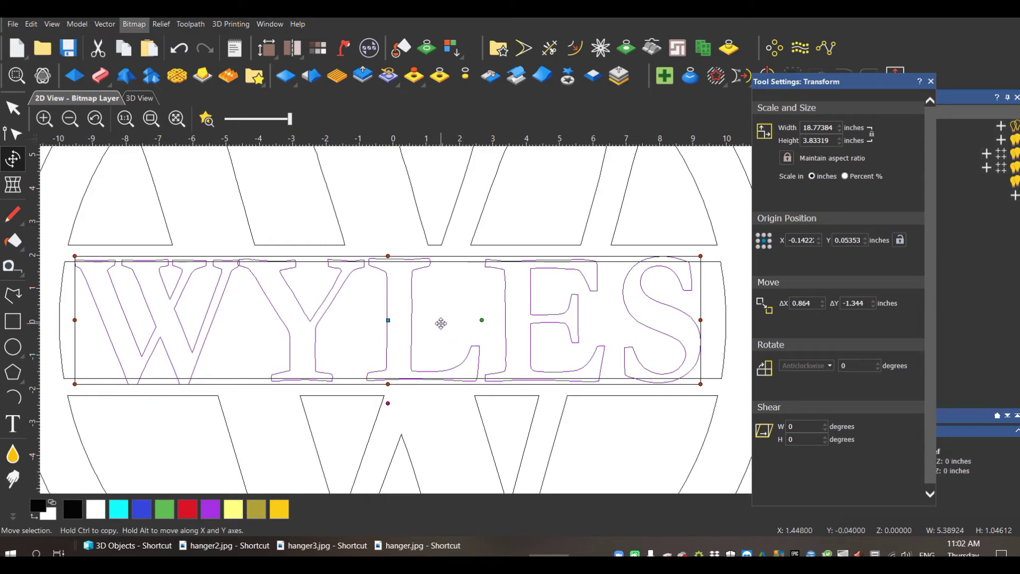
{"action": "key", "text": "Escape"}
{"action": "key", "text": "Escape"}
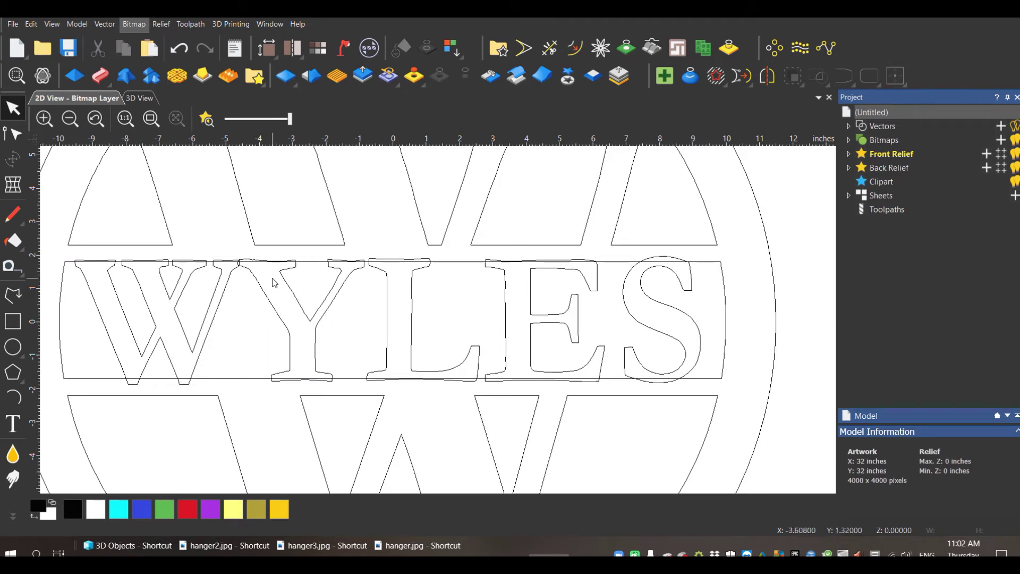
Ungroup the name completely into separate letter outlines.
{"action": "left_click", "coordinate": [386, 346]}
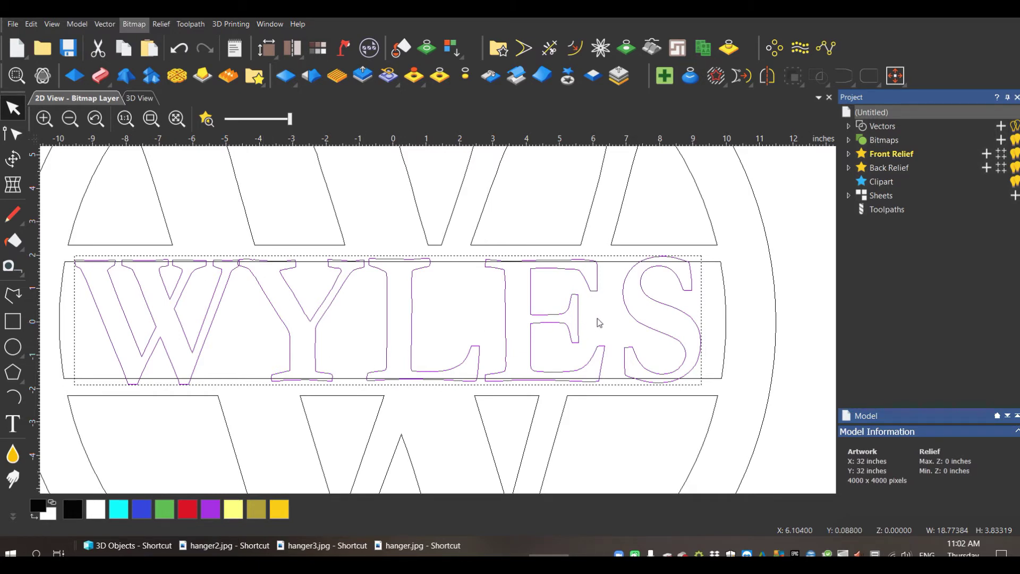
{"action": "right_click", "coordinate": [419, 316]}
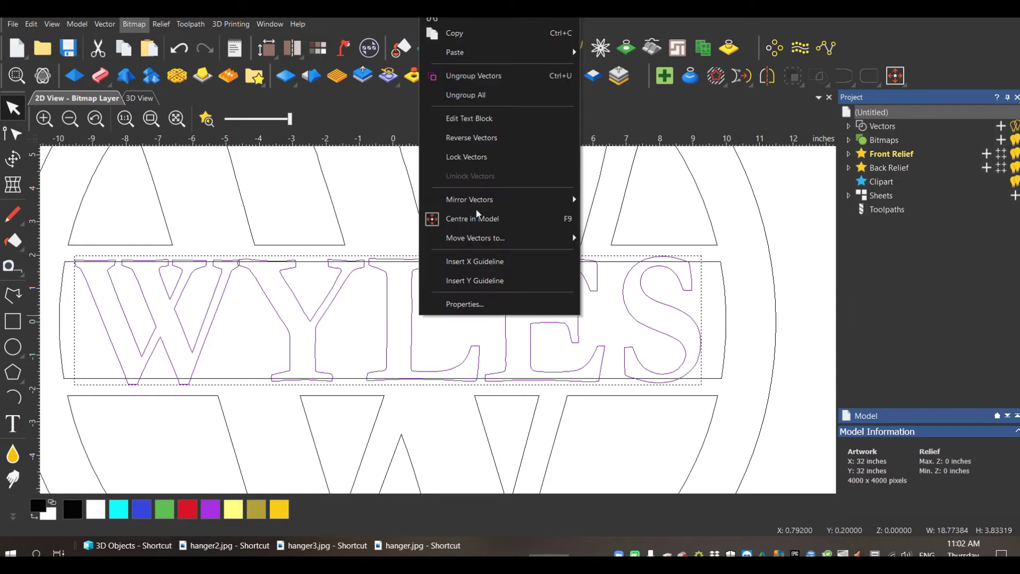
{"action": "left_click", "coordinate": [486, 94]}
Shift the letters following the name's W slightly right to open gaps between neighbouring letters.
{"action": "left_click_drag", "start_coordinate": [704, 306], "coordinate": [268, 355]}
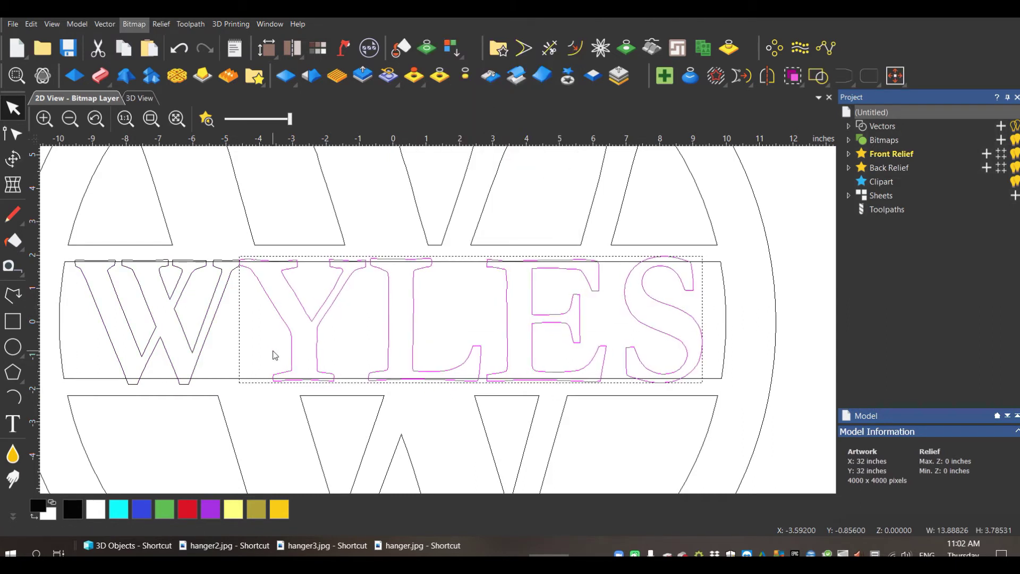
{"action": "left_click", "coordinate": [216, 343]}
{"action": "left_click_drag", "start_coordinate": [442, 313], "coordinate": [419, 323]}
{"action": "left_click_drag", "start_coordinate": [597, 311], "coordinate": [409, 345]}
{"action": "key", "text": "Right"}
{"action": "key", "text": "Right"}
{"action": "key", "text": "Right"}
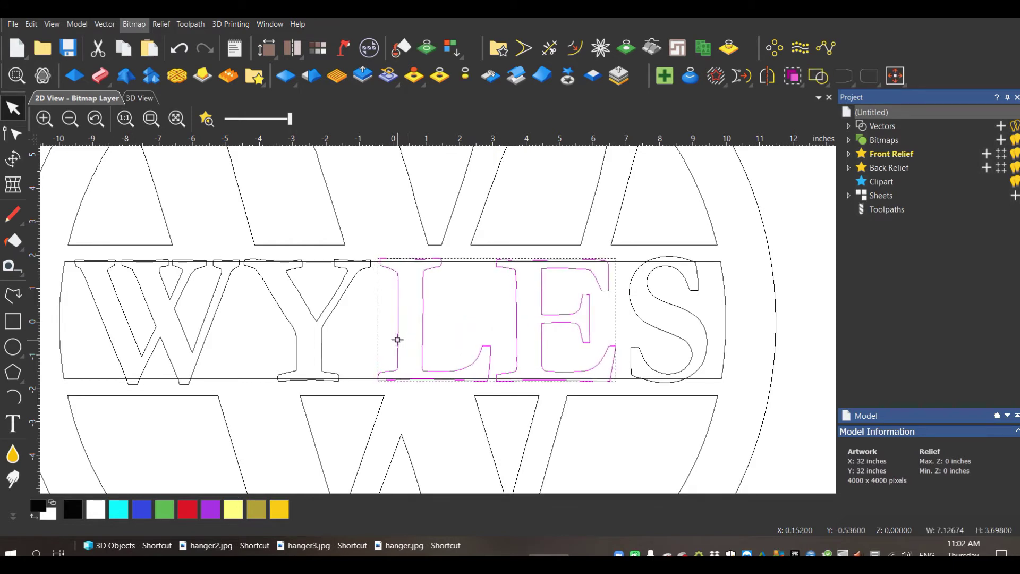
{"action": "left_click", "coordinate": [364, 340]}
{"action": "left_click_drag", "start_coordinate": [334, 346], "coordinate": [318, 351]}
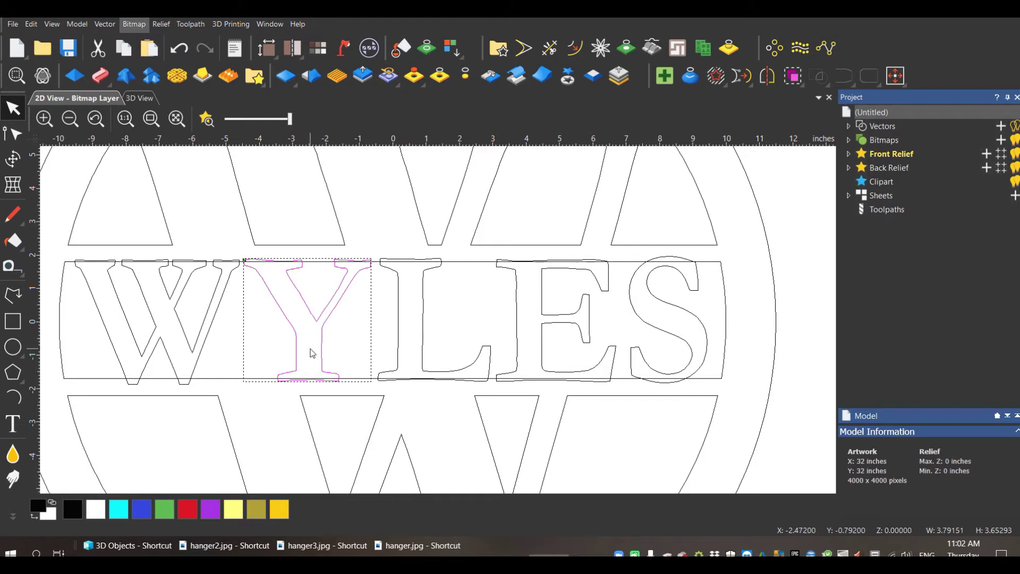
{"action": "left_click", "coordinate": [258, 320]}
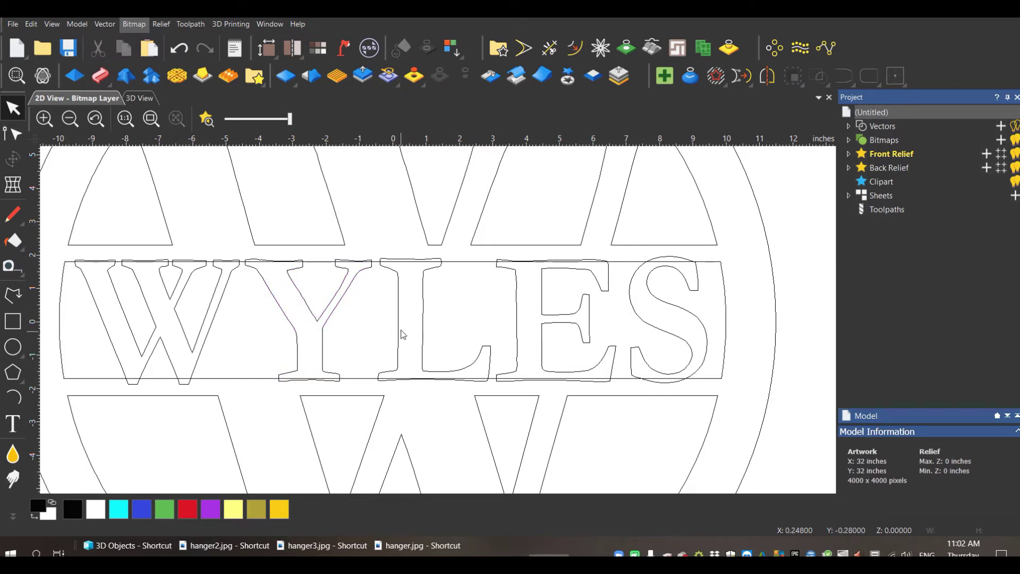
With Trim Vectors and auto join, merge the name's first three W serifs and the Y's left serif into the band's upper edge.
{"action": "scroll", "coordinate": [123, 268], "scroll_direction": "up", "scroll_amount": 1}
{"action": "scroll", "coordinate": [439, 258], "scroll_direction": "down", "scroll_amount": 1}
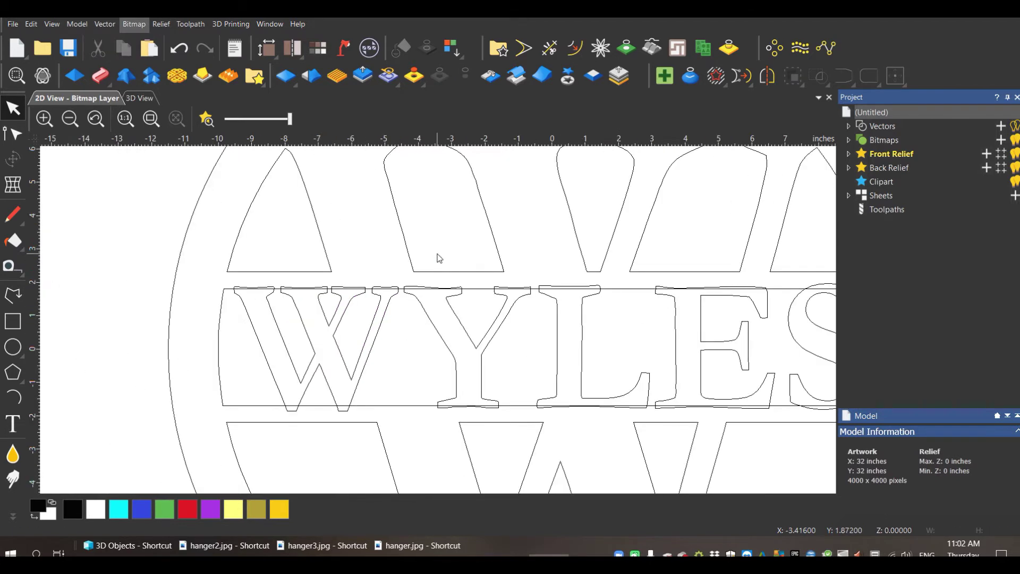
{"action": "left_click", "coordinate": [550, 48]}
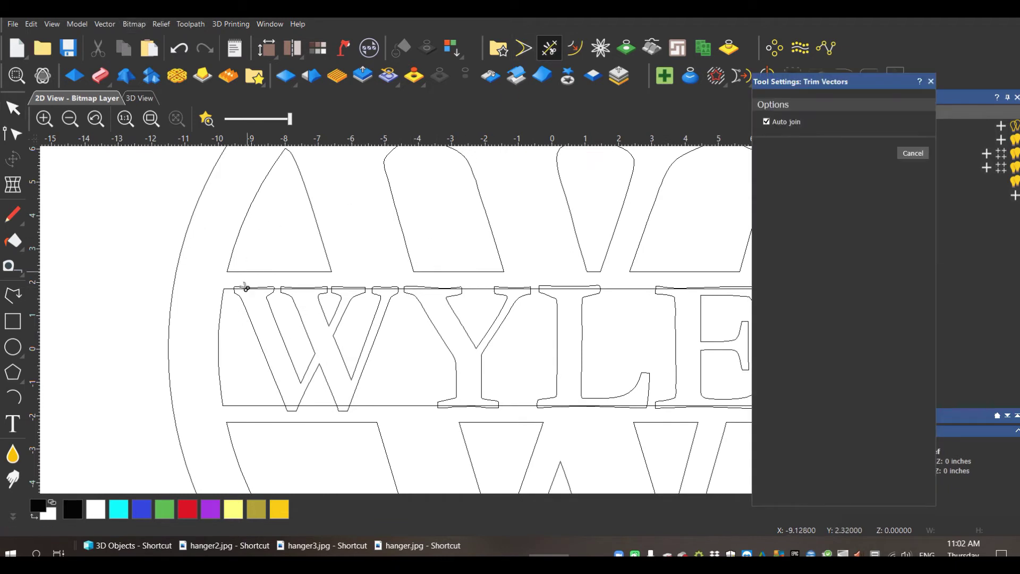
{"action": "scroll", "coordinate": [252, 263], "scroll_direction": "up", "scroll_amount": 3}
{"action": "left_click", "coordinate": [259, 267]}
{"action": "left_click", "coordinate": [472, 264]}
{"action": "left_click", "coordinate": [487, 266]}
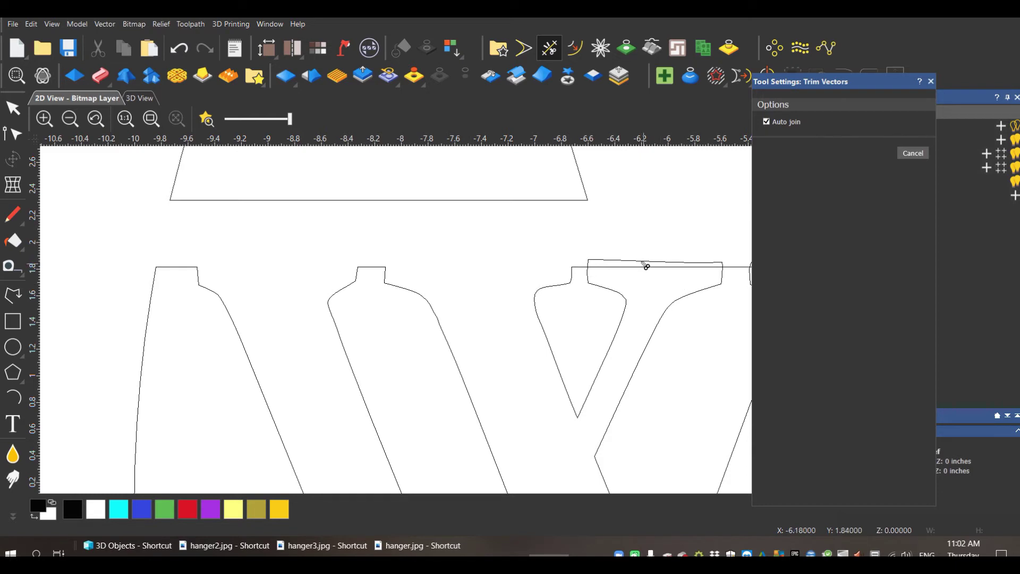
{"action": "left_click", "coordinate": [648, 264]}
{"action": "scroll", "coordinate": [653, 282], "scroll_direction": "down", "scroll_amount": 4}
{"action": "scroll", "coordinate": [587, 314], "scroll_direction": "up", "scroll_amount": 2}
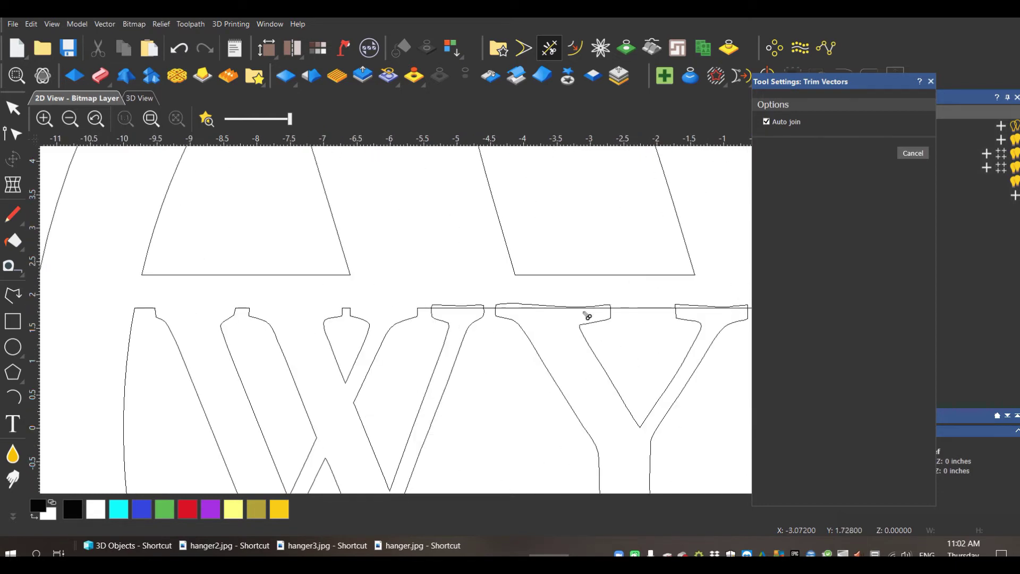
{"action": "left_click", "coordinate": [582, 309]}
{"action": "left_click", "coordinate": [574, 307]}
Try to trim the Y's right serif where it crosses the band's upper edge, and undo the cuts.
{"action": "left_click", "coordinate": [696, 307]}
{"action": "left_click", "coordinate": [698, 308]}
{"action": "scroll", "coordinate": [699, 309], "scroll_direction": "down", "scroll_amount": 2}
{"action": "key", "text": "ctrl+z"}
{"action": "scroll", "coordinate": [561, 315], "scroll_direction": "up", "scroll_amount": 2}
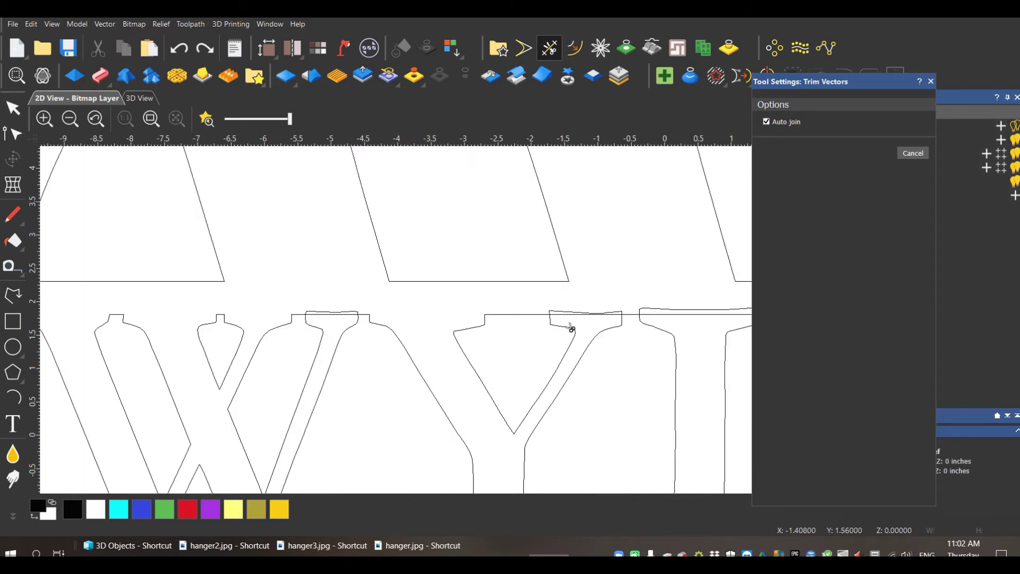
{"action": "left_click", "coordinate": [575, 317]}
{"action": "left_click", "coordinate": [573, 314]}
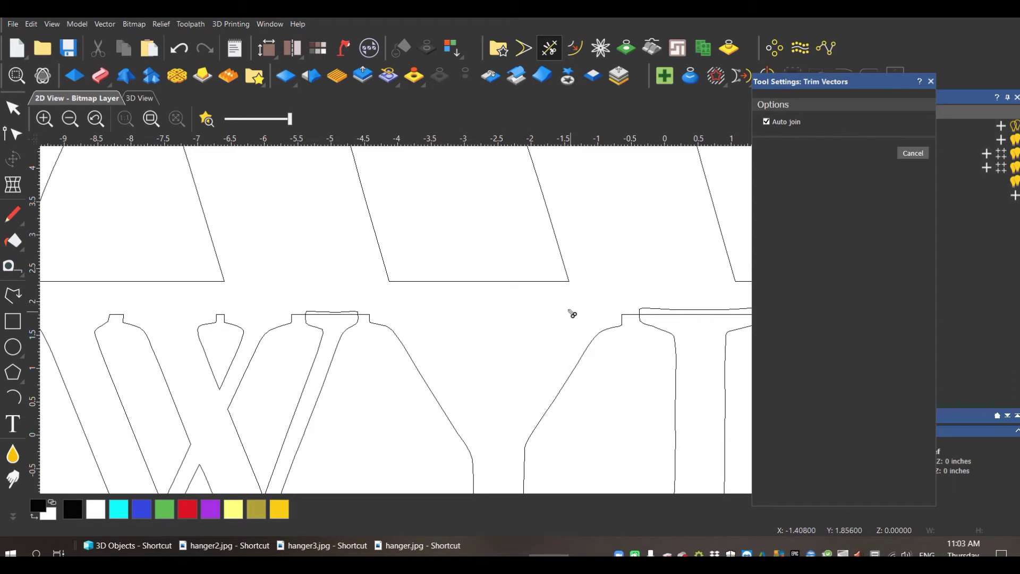
{"action": "key", "text": "ctrl+z"}
{"action": "key", "text": "ctrl+z"}
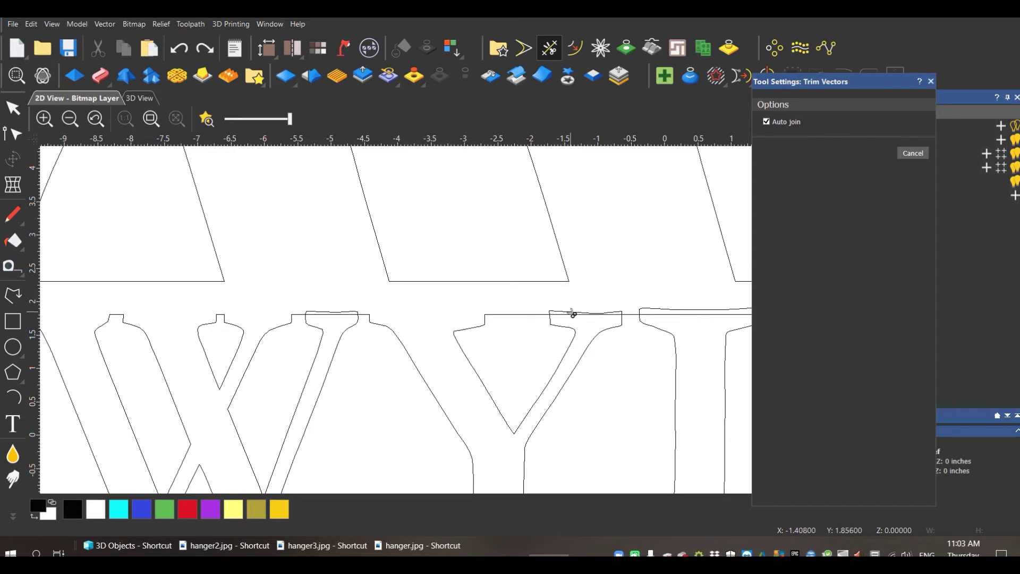
Trim the top line of the Y's right serif and the band edge segment crossing it.
{"action": "scroll", "coordinate": [572, 314], "scroll_direction": "up", "scroll_amount": 4}
{"action": "left_click", "coordinate": [559, 312]}
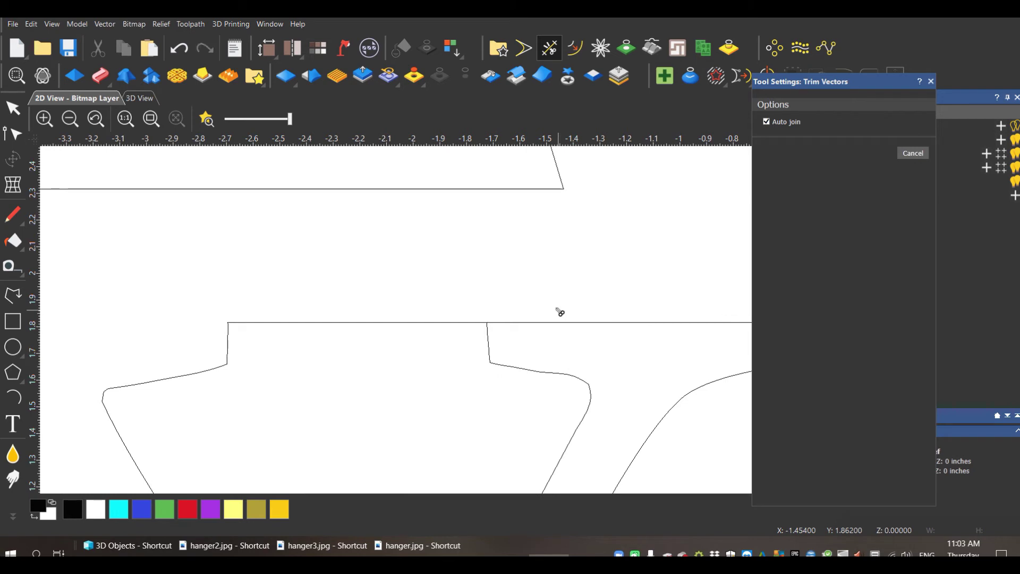
{"action": "left_click", "coordinate": [540, 321]}
{"action": "scroll", "coordinate": [567, 349], "scroll_direction": "down", "scroll_amount": 2}
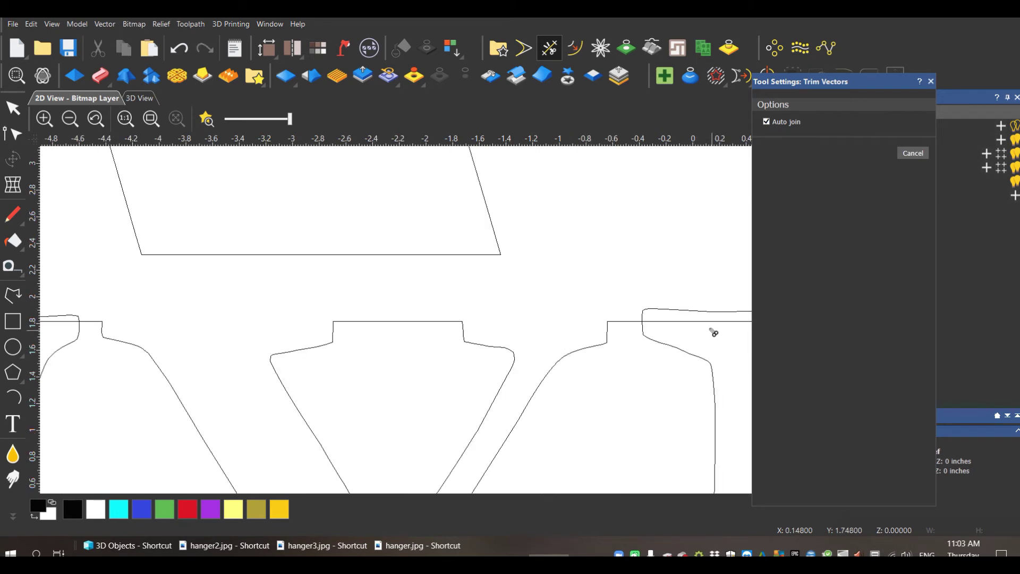
Trim the tops of the name's last three letters and the upper band edge segments crossing them.
{"action": "left_click", "coordinate": [676, 311]}
{"action": "left_click", "coordinate": [678, 322]}
{"action": "key", "text": "ctrl+z"}
{"action": "scroll", "coordinate": [659, 338], "scroll_direction": "down", "scroll_amount": 2}
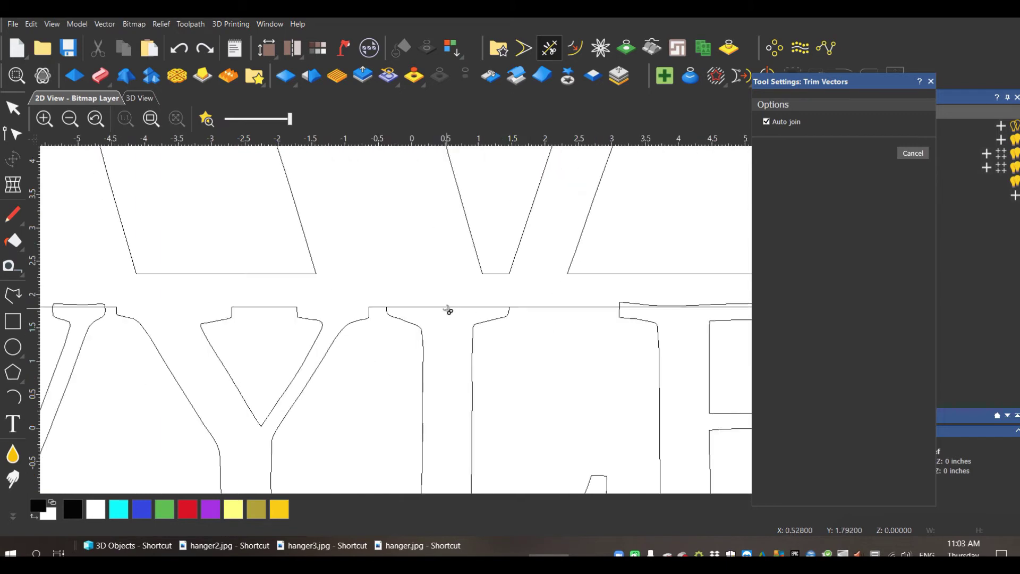
{"action": "left_click", "coordinate": [447, 307]}
{"action": "left_click", "coordinate": [686, 304]}
{"action": "left_click", "coordinate": [683, 306]}
Trim the bottoms of the name's letters and the band's lower edge segments crossing them, and close the trimming tool.
{"action": "scroll", "coordinate": [685, 307], "scroll_direction": "down", "scroll_amount": 2}
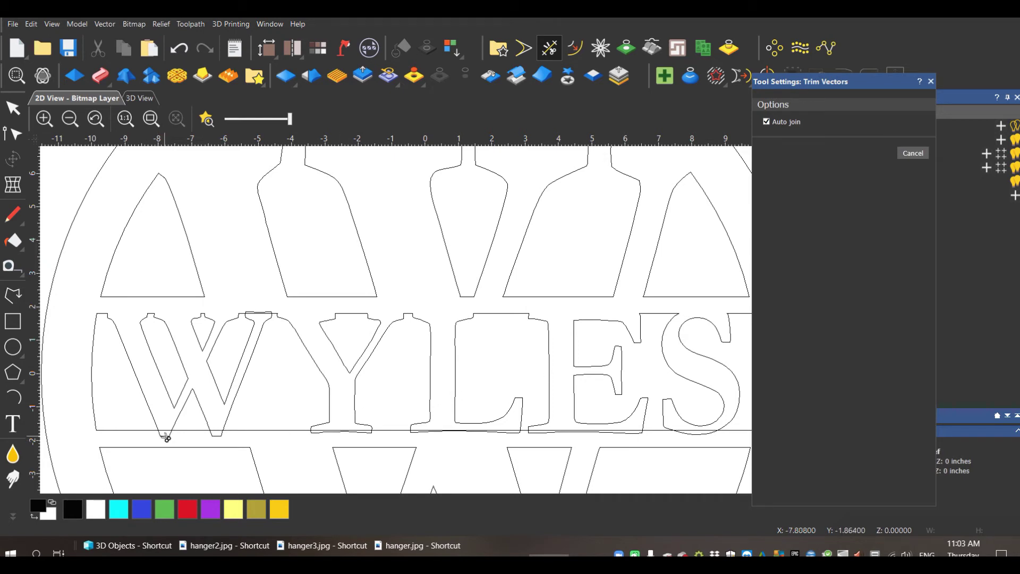
{"action": "left_click", "coordinate": [216, 434]}
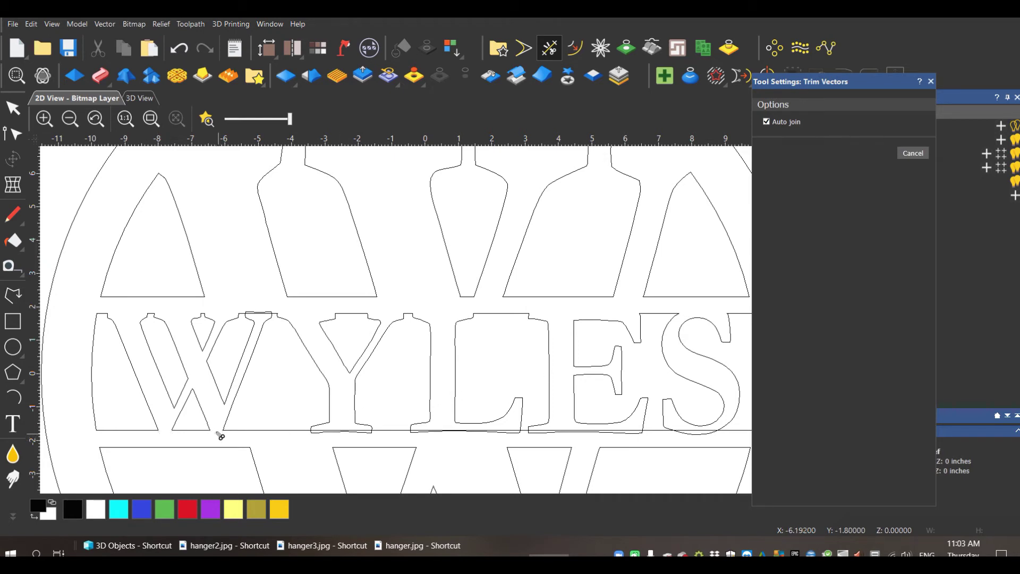
{"action": "left_click", "coordinate": [343, 431]}
{"action": "left_click", "coordinate": [456, 431]}
{"action": "left_click", "coordinate": [569, 432]}
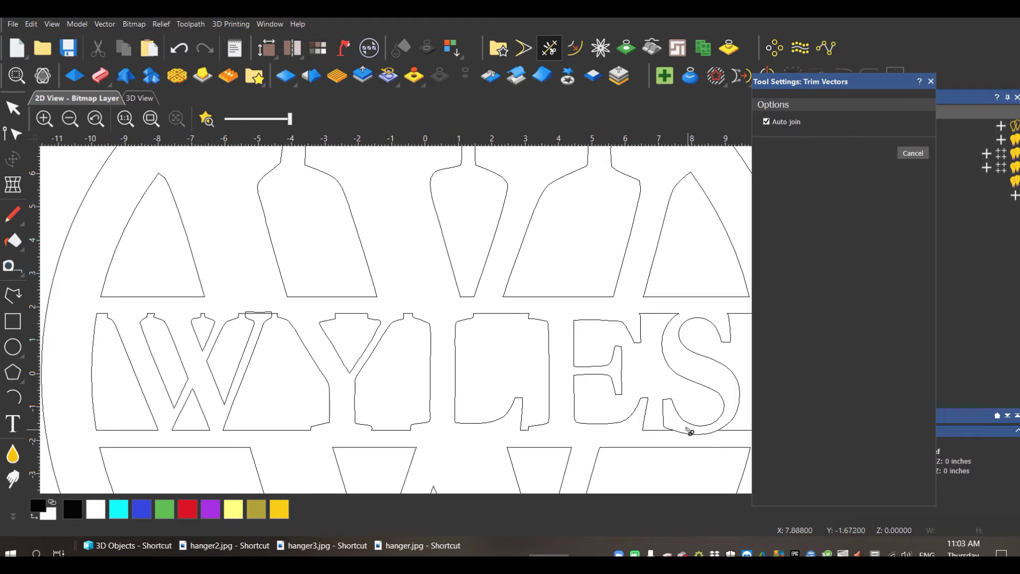
{"action": "left_click", "coordinate": [689, 435]}
{"action": "scroll", "coordinate": [622, 431], "scroll_direction": "down", "scroll_amount": 2}
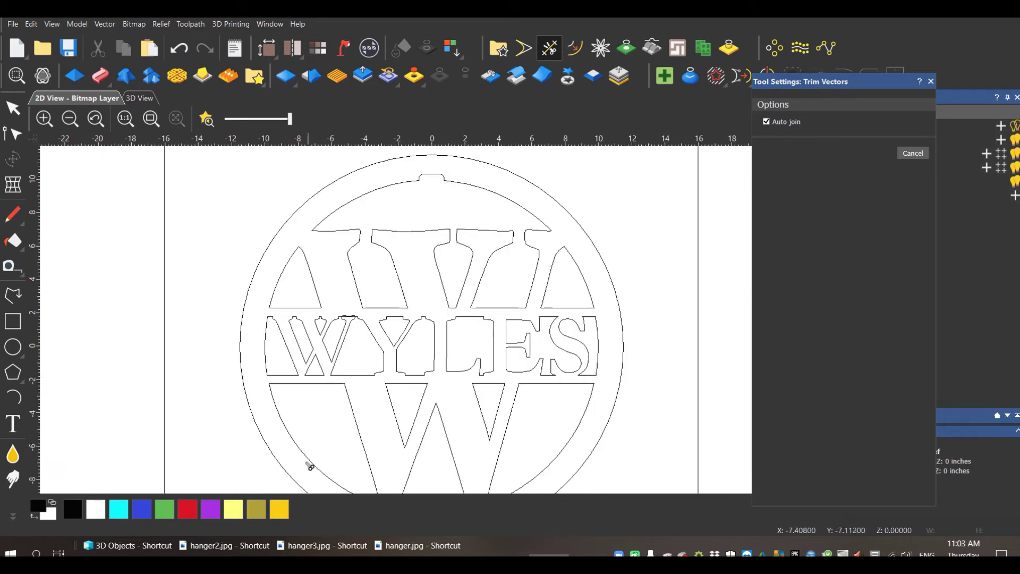
{"action": "left_click", "coordinate": [930, 81]}
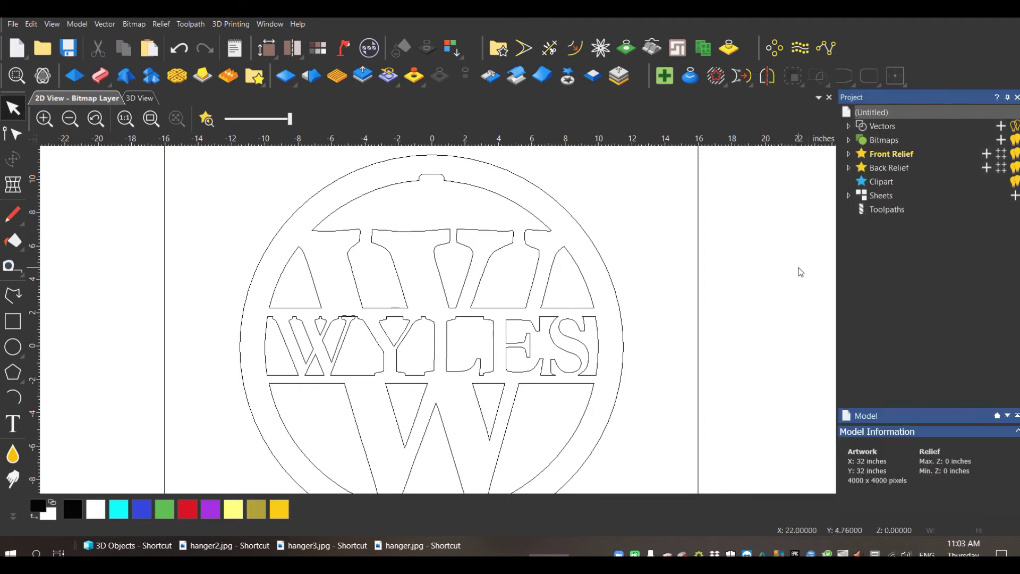
Trim the leftover top line of the name's W at its last serif with Trim Vectors.
{"action": "scroll", "coordinate": [797, 272], "scroll_direction": "down", "scroll_amount": 2}
{"action": "scroll", "coordinate": [395, 335], "scroll_direction": "up", "scroll_amount": 4}
{"action": "scroll", "coordinate": [376, 272], "scroll_direction": "up", "scroll_amount": 2}
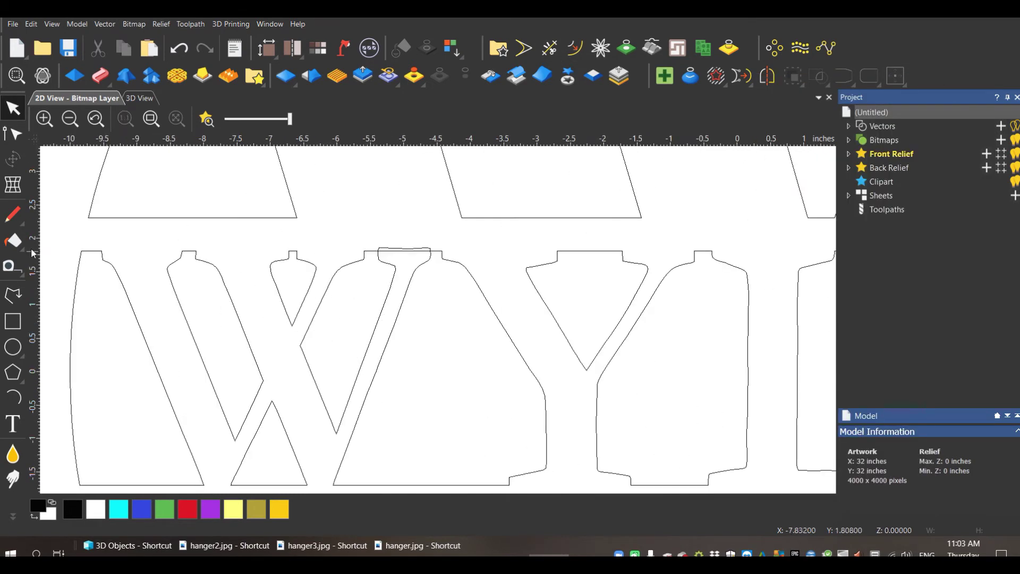
{"action": "left_click", "coordinate": [550, 48]}
{"action": "left_click", "coordinate": [408, 250]}
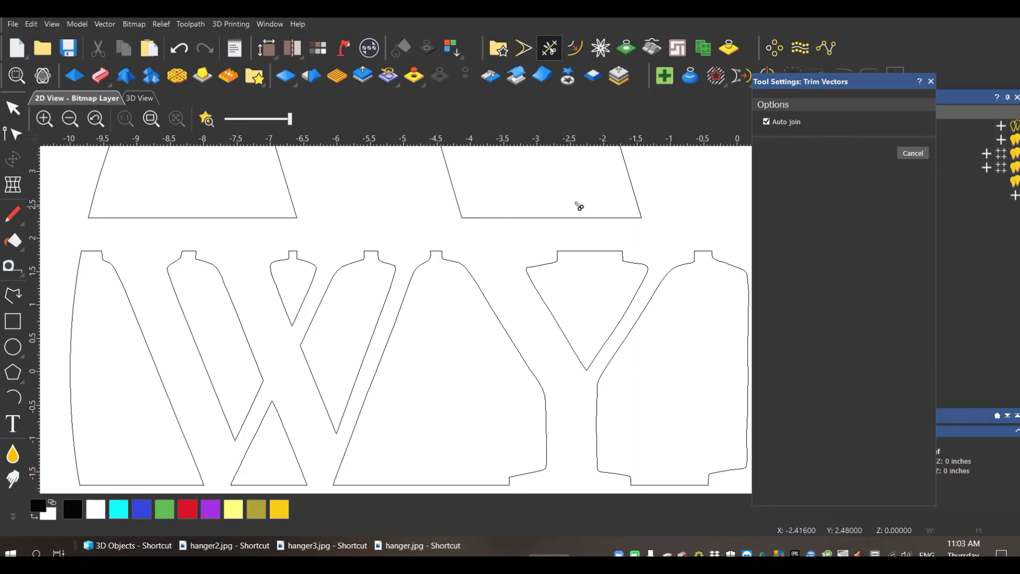
{"action": "left_click", "coordinate": [930, 81]}
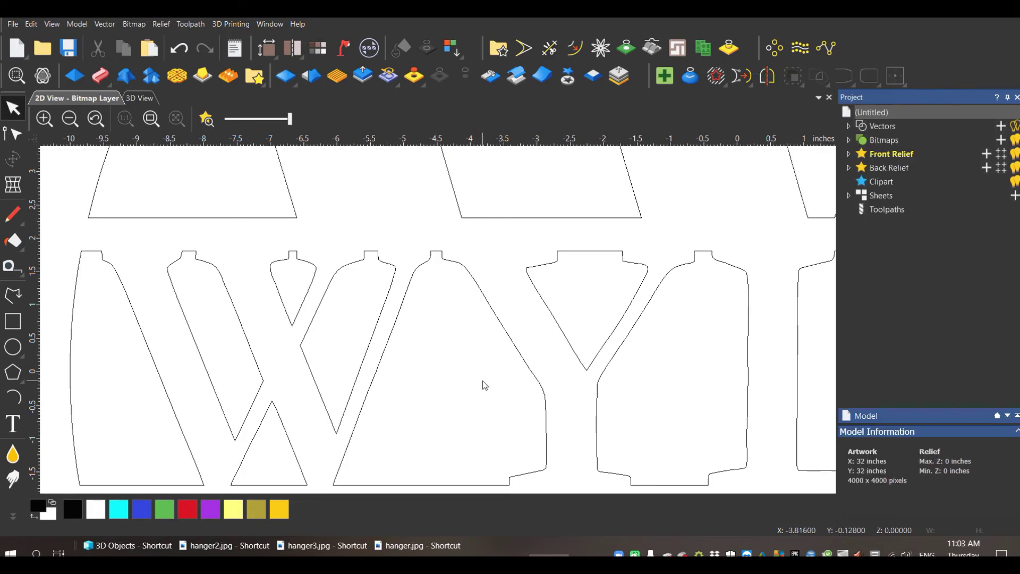
Set up the material with a thickness of 0.360 inches and Z zero at the top surface.
{"action": "scroll", "coordinate": [483, 380], "scroll_direction": "down", "scroll_amount": 5}
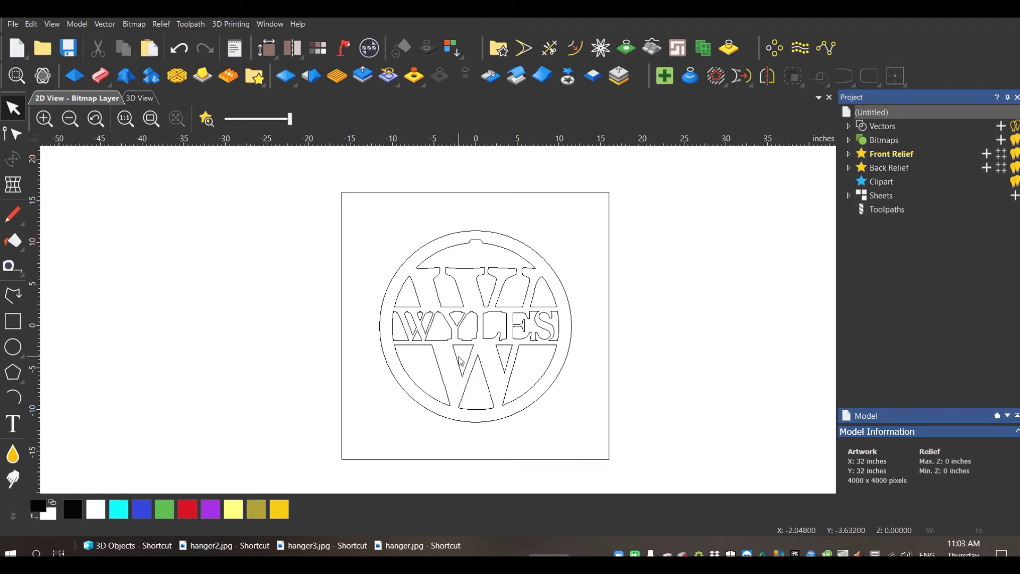
{"action": "scroll", "coordinate": [494, 319], "scroll_direction": "up", "scroll_amount": 3}
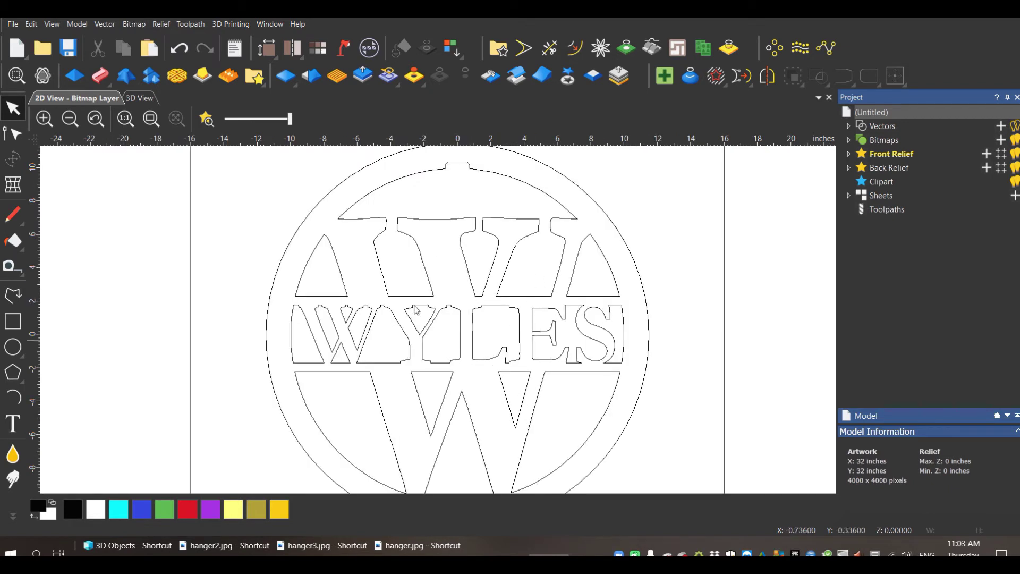
{"action": "scroll", "coordinate": [416, 309], "scroll_direction": "down", "scroll_amount": 3}
{"action": "left_click", "coordinate": [190, 23]}
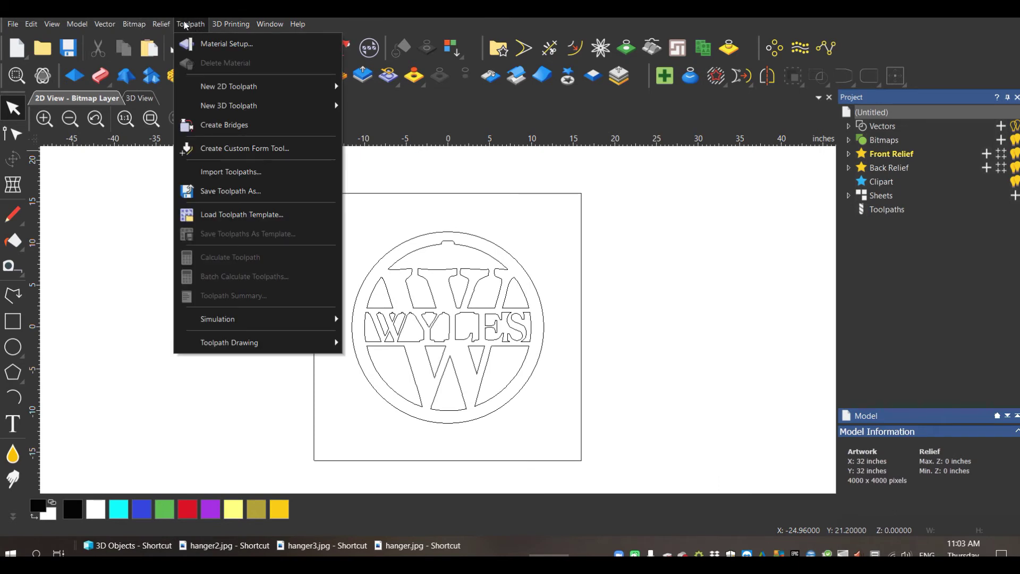
{"action": "left_click", "coordinate": [217, 45]}
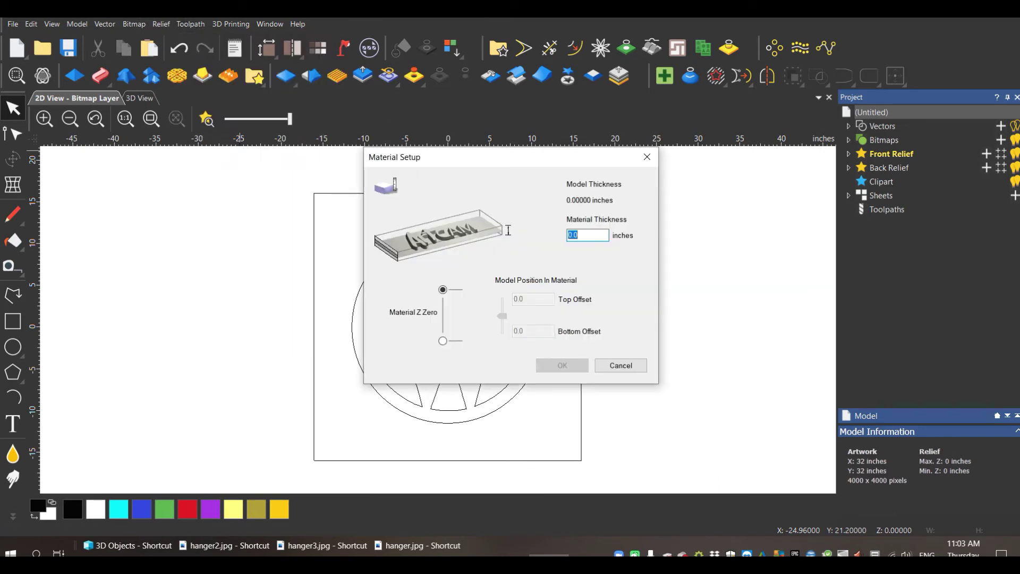
{"action": "type", "text": ".360"}
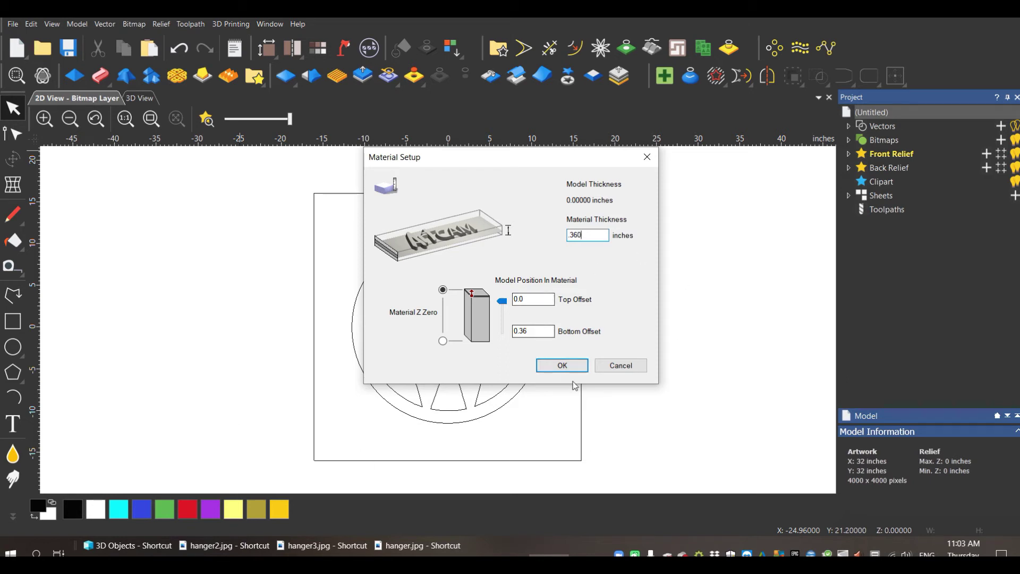
{"action": "left_click", "coordinate": [562, 365]}
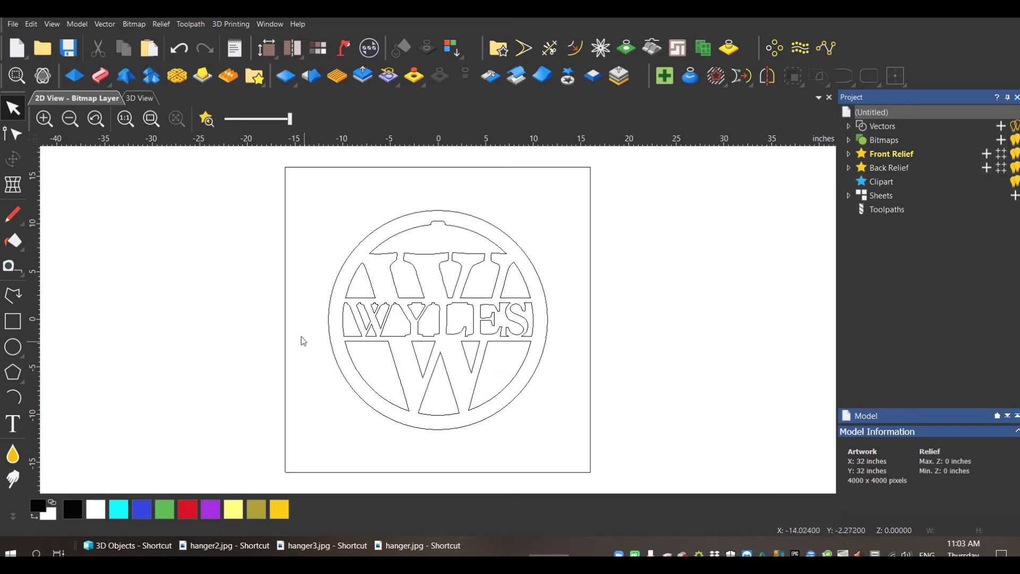
Set up an outside profiling toolpath for all the sign's vectors with a 0.365-inch finish depth and the 1/8" Compression tool.
{"action": "left_click", "coordinate": [191, 24]}
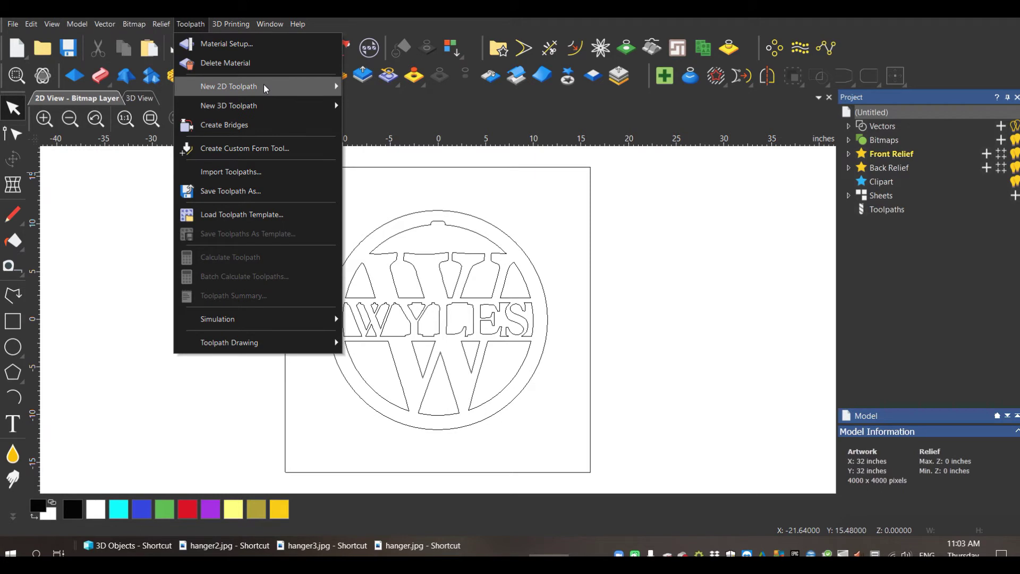
{"action": "mouse_move", "coordinate": [263, 85]}
{"action": "left_click", "coordinate": [440, 102]}
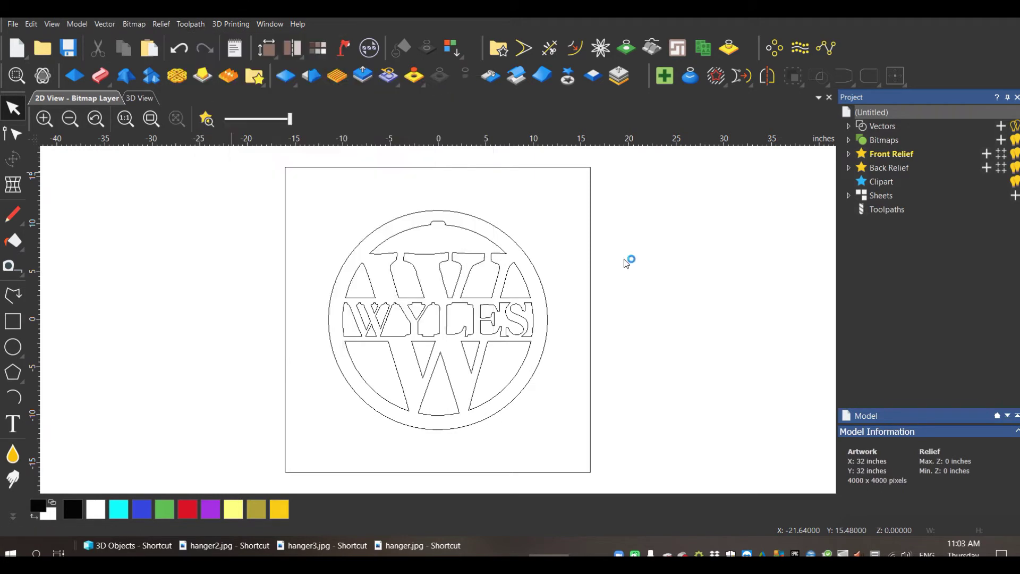
{"action": "left_click_drag", "start_coordinate": [562, 191], "coordinate": [299, 454]}
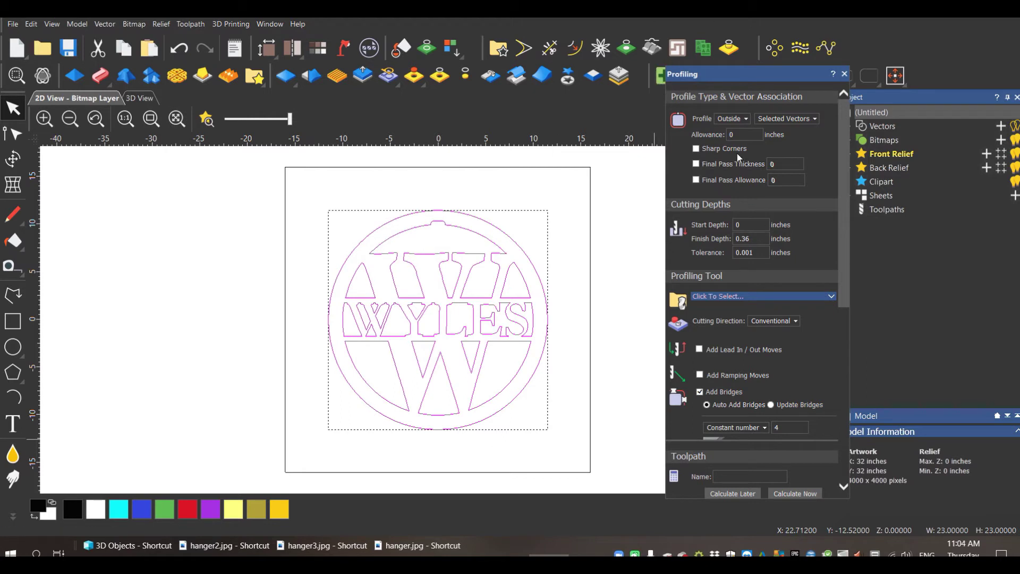
{"action": "left_click", "coordinate": [762, 240]}
{"action": "left_click", "coordinate": [751, 301]}
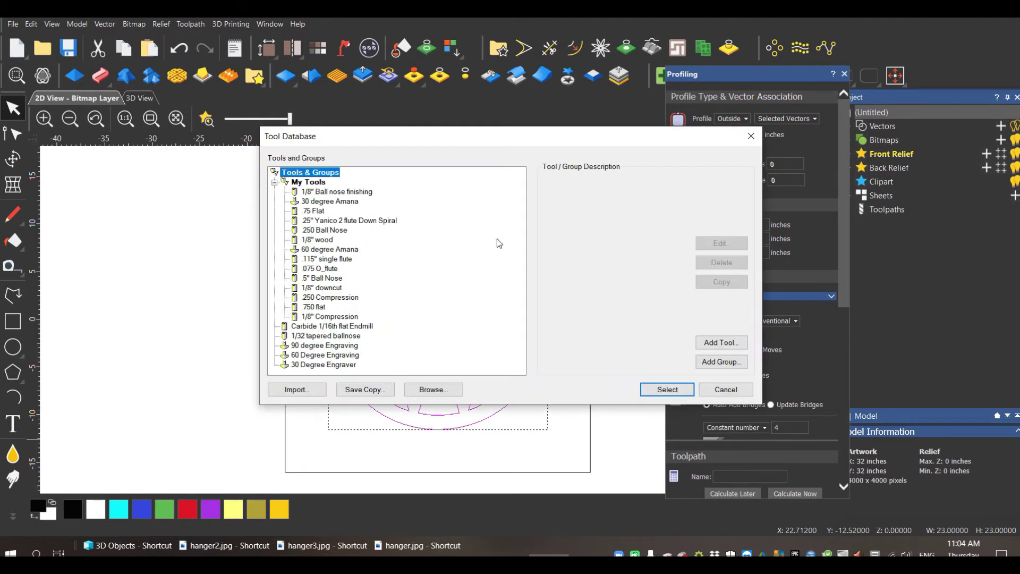
{"action": "left_click", "coordinate": [324, 317]}
{"action": "left_click", "coordinate": [667, 389]}
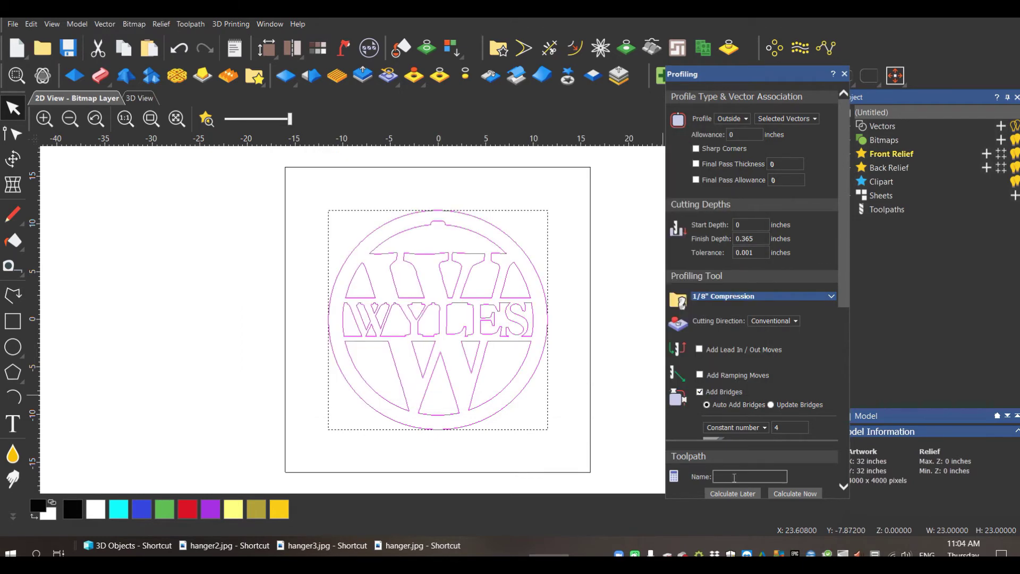
Name the profiling toolpath with the family name from the sign and calculate it.
{"action": "left_click", "coordinate": [733, 477]}
{"action": "type", "text": "Wyles"}
{"action": "left_click_drag", "start_coordinate": [847, 266], "coordinate": [846, 444]}
{"action": "left_click", "coordinate": [796, 494]}
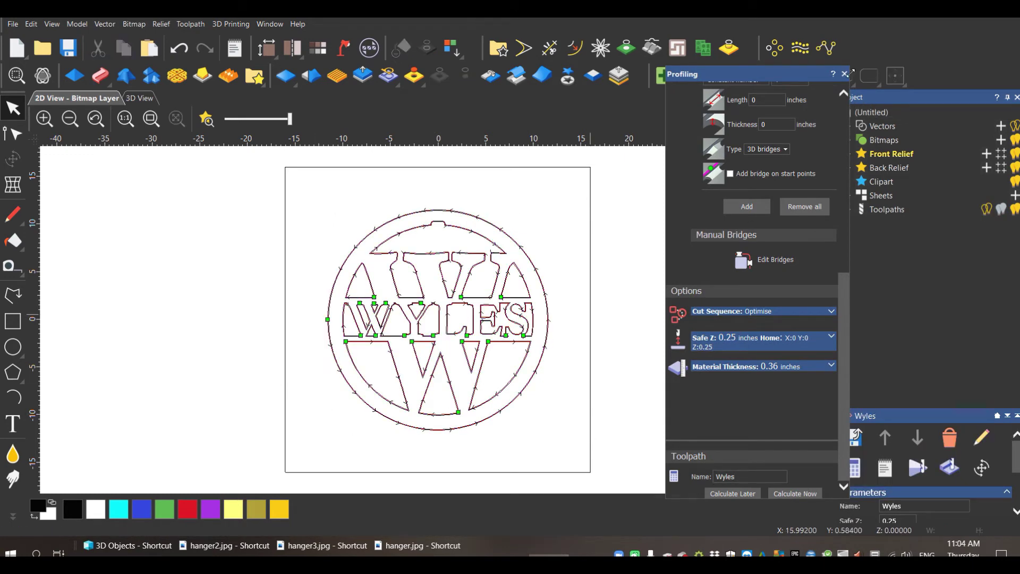
Simulate the profiling toolpath on the whole model at standard resolution.
{"action": "left_click", "coordinate": [189, 24]}
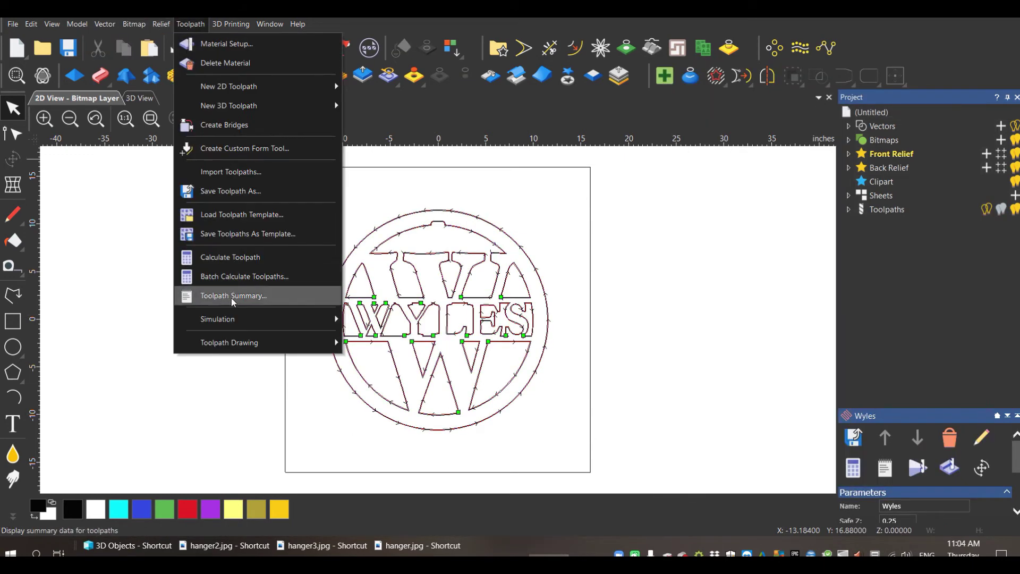
{"action": "mouse_move", "coordinate": [252, 319]}
{"action": "left_click", "coordinate": [380, 320]}
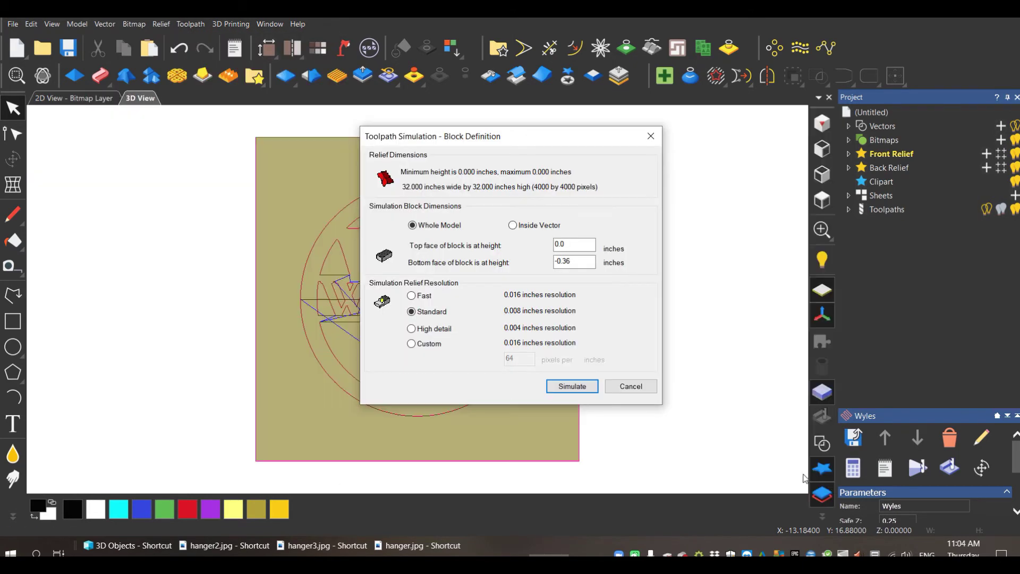
{"action": "left_click", "coordinate": [572, 387]}
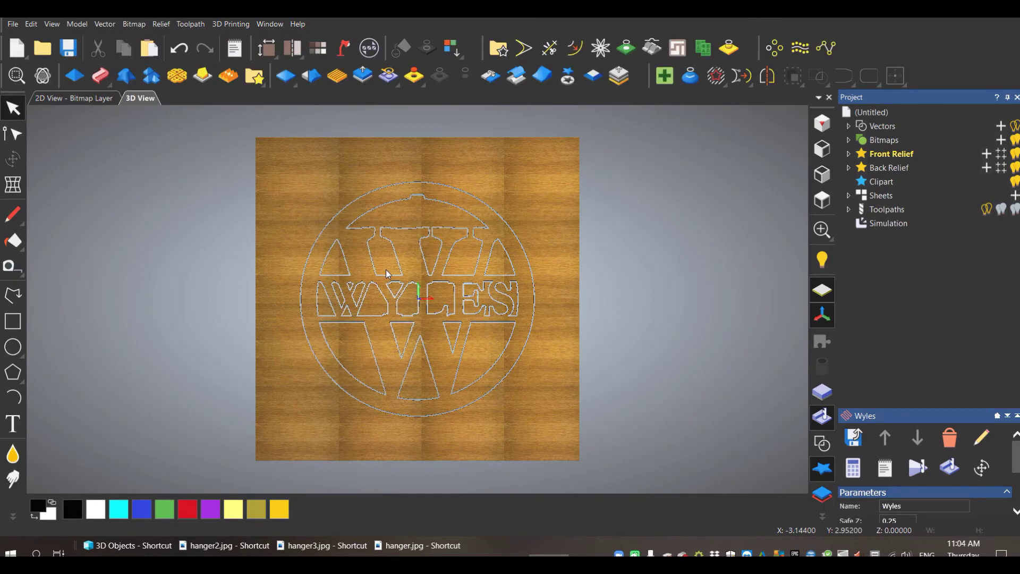
Auto-delete the waste material from the simulated block and close the waste removal tool.
{"action": "left_click", "coordinate": [190, 24]}
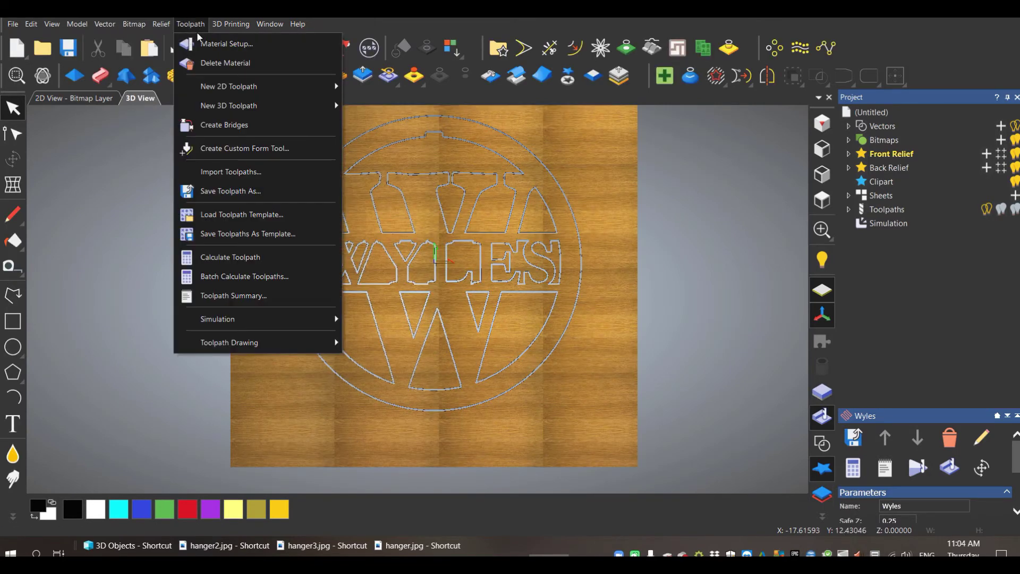
{"action": "mouse_move", "coordinate": [264, 318]}
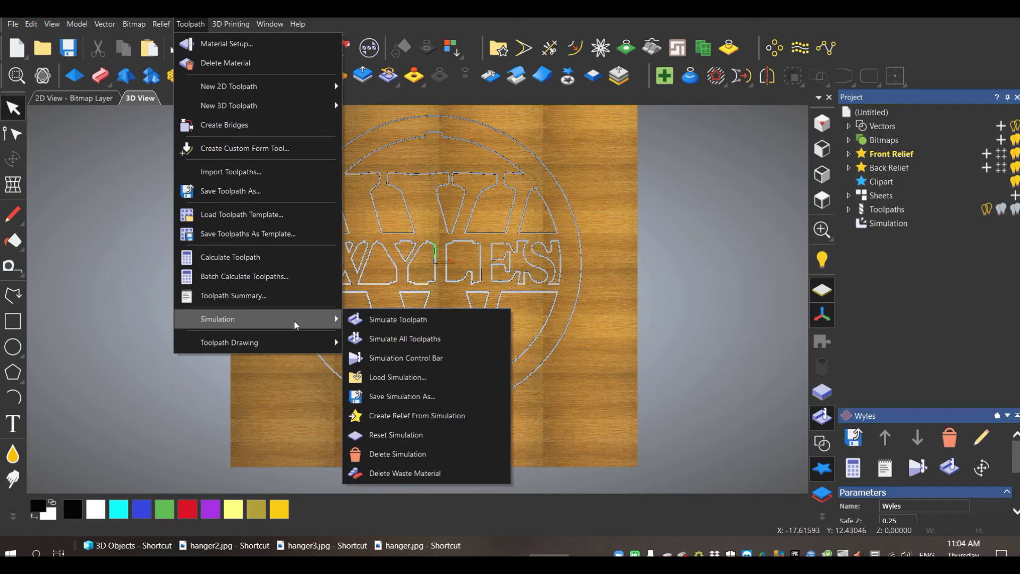
{"action": "left_click", "coordinate": [425, 473]}
{"action": "left_click", "coordinate": [825, 123]}
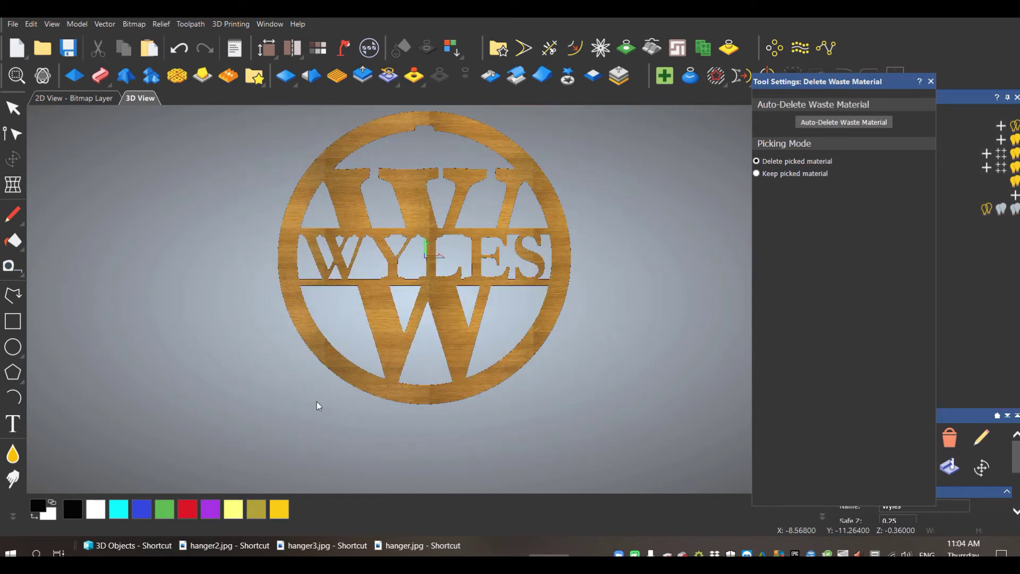
{"action": "middle_click_drag", "start_coordinate": [349, 359], "coordinate": [321, 349]}
{"action": "middle_click_drag", "start_coordinate": [376, 306], "coordinate": [391, 350]}
{"action": "left_click", "coordinate": [515, 291]}
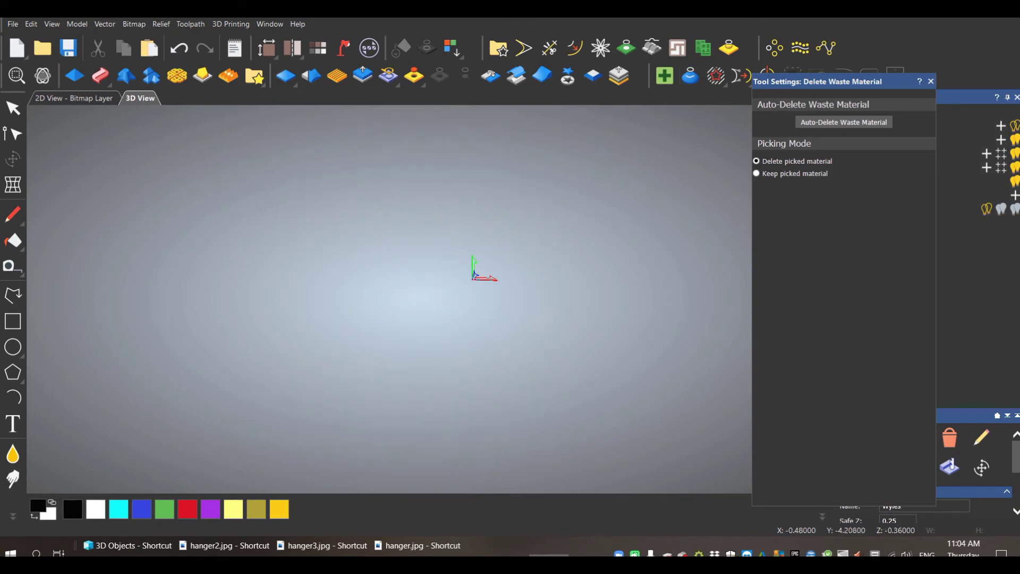
{"action": "left_click", "coordinate": [930, 82]}
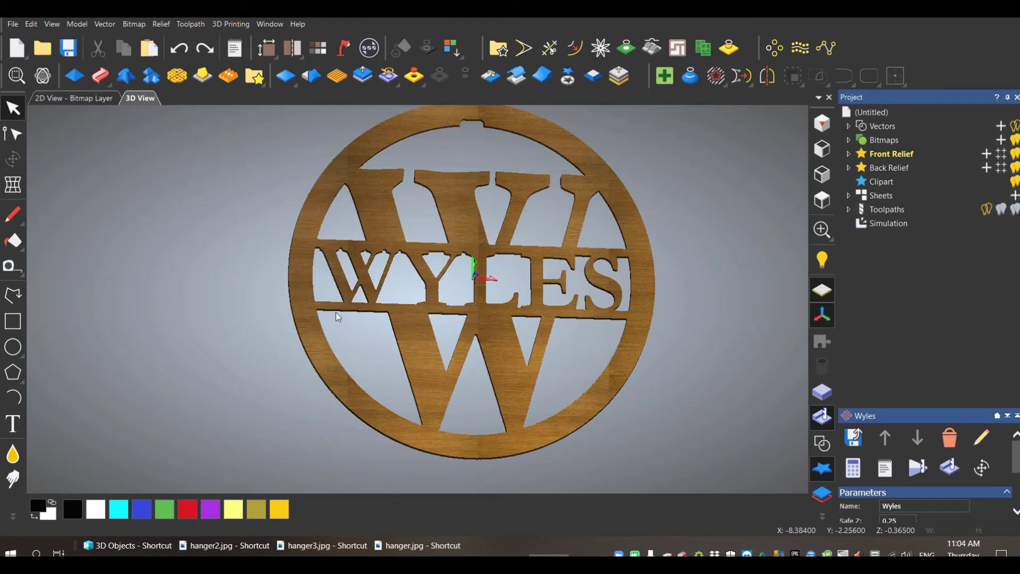
Examine the simulated sign's cut-out shape in 3D from several angles.
{"action": "left_click_drag", "start_coordinate": [289, 393], "coordinate": [340, 362]}
{"action": "left_click_drag", "start_coordinate": [589, 333], "coordinate": [466, 384]}
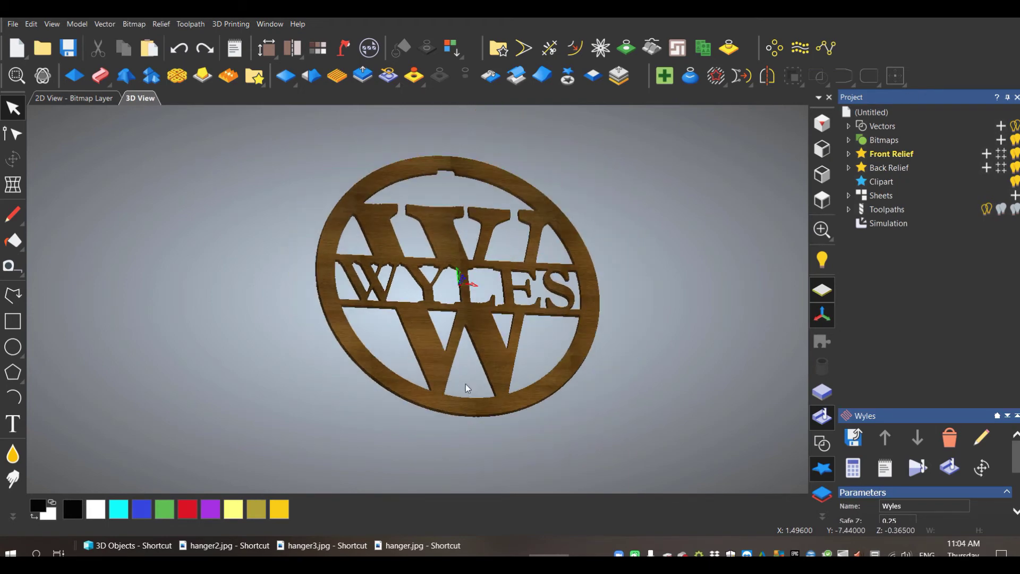
{"action": "left_click_drag", "start_coordinate": [382, 355], "coordinate": [358, 364]}
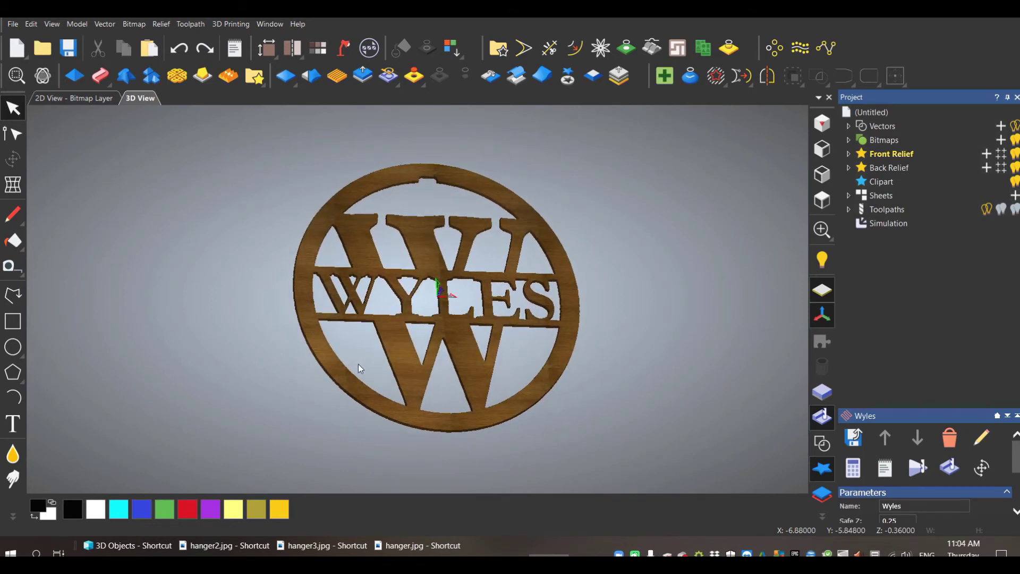
{"action": "scroll", "coordinate": [311, 356], "scroll_direction": "down", "scroll_amount": 2}
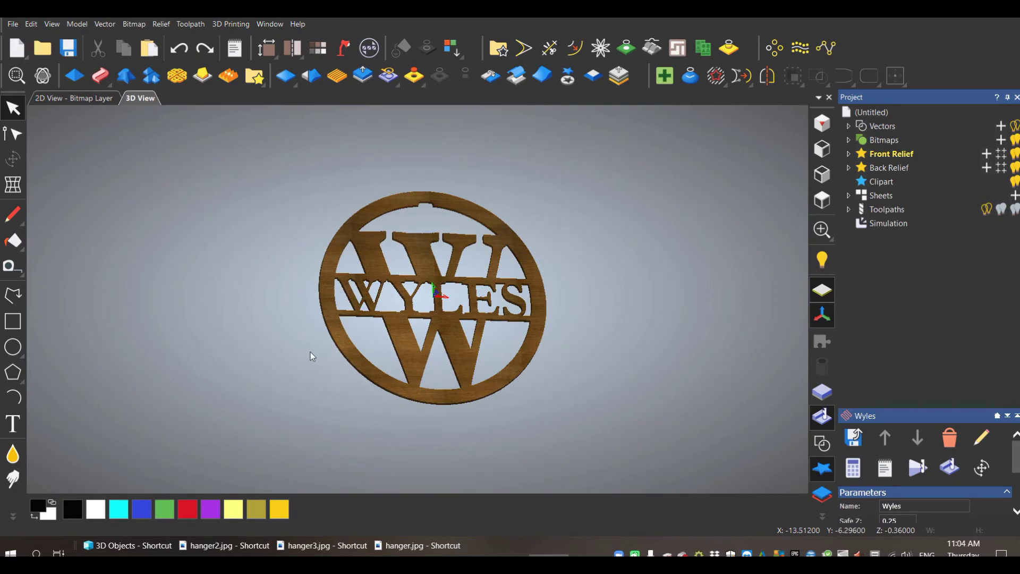